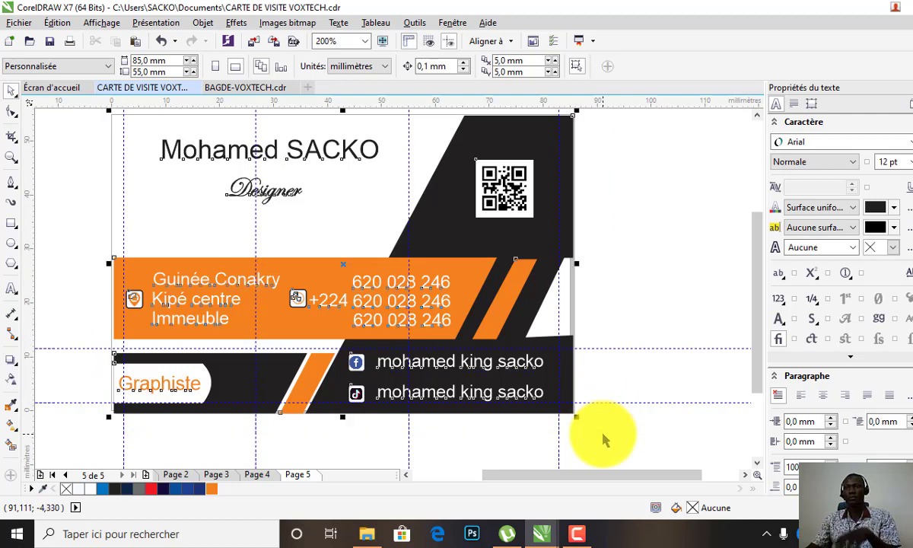
Step: Copy the entire business card design from page 5 onto a newly added page 6
{"action": "key", "text": "ctrl+a"}
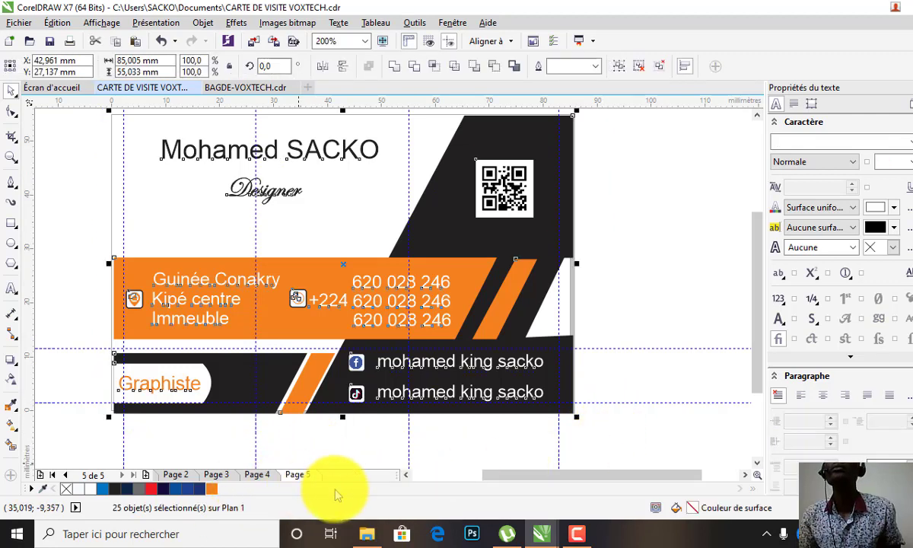
{"action": "left_click", "coordinate": [146, 475]}
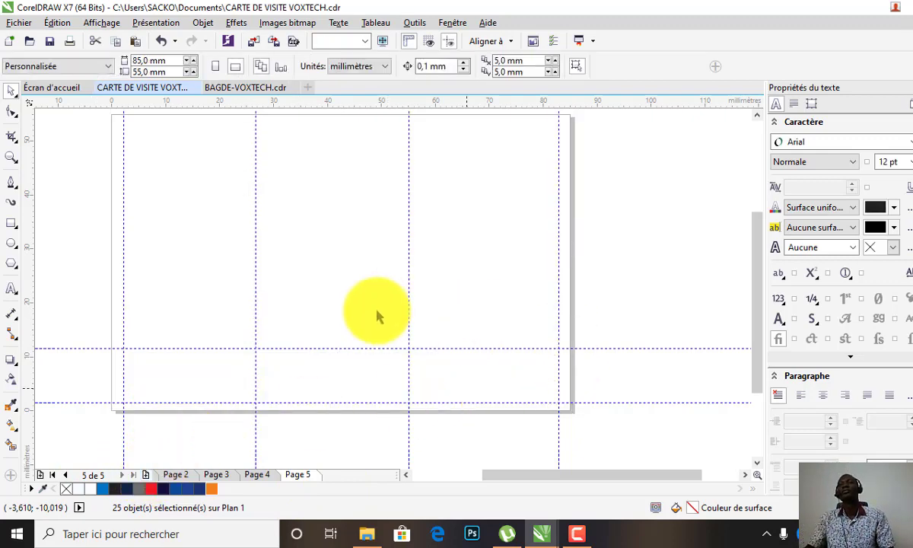
{"action": "scroll", "coordinate": [437, 294], "scroll_direction": "down", "scroll_amount": 2}
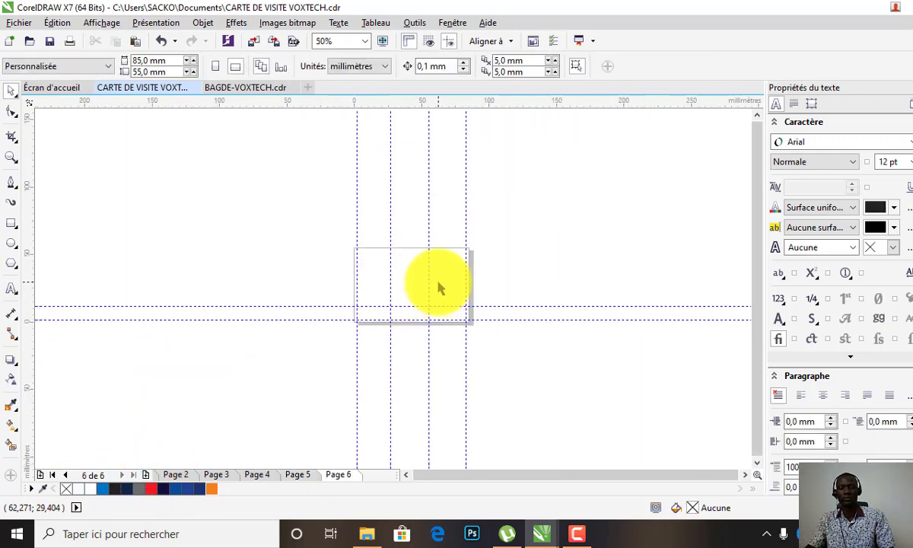
{"action": "key", "text": "ctrl+v"}
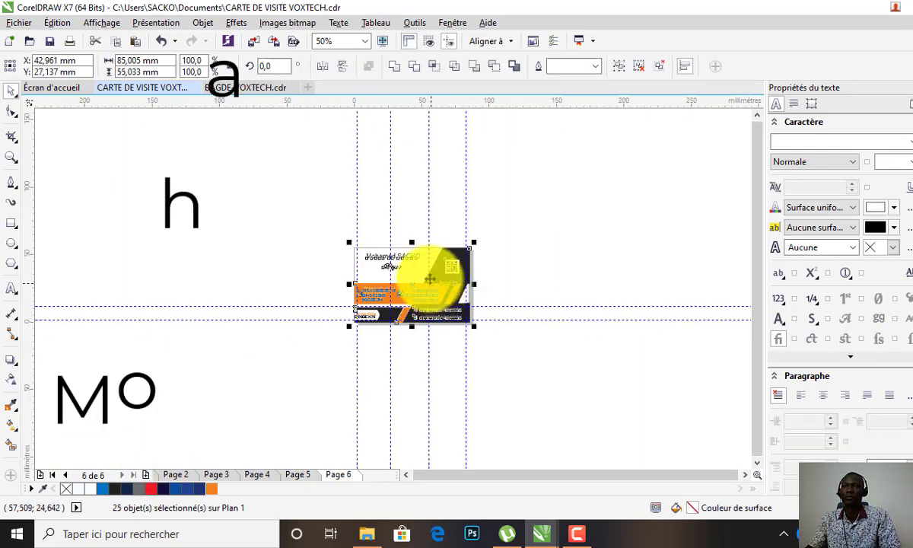
Step: Group the pasted card design and move it beside the page, against its right edge, as a reference
{"action": "scroll", "coordinate": [426, 274], "scroll_direction": "up", "scroll_amount": 1}
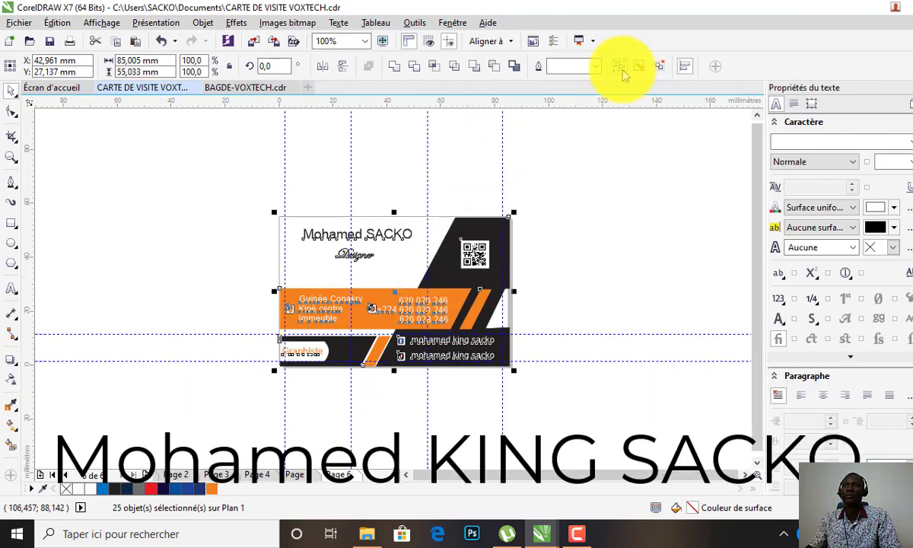
{"action": "key", "text": "ctrl+g"}
{"action": "left_click_drag", "start_coordinate": [398, 297], "coordinate": [631, 286]}
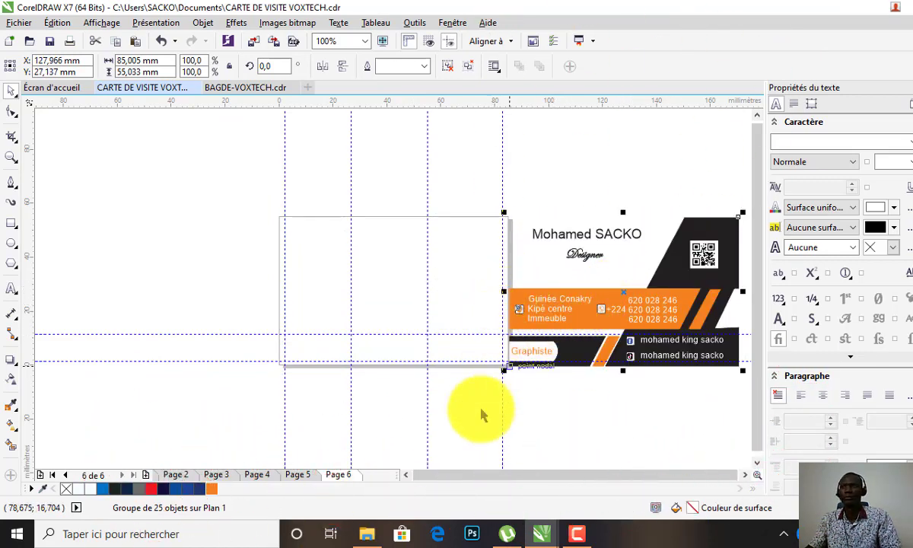
{"action": "left_click_drag", "start_coordinate": [460, 475], "coordinate": [481, 478]}
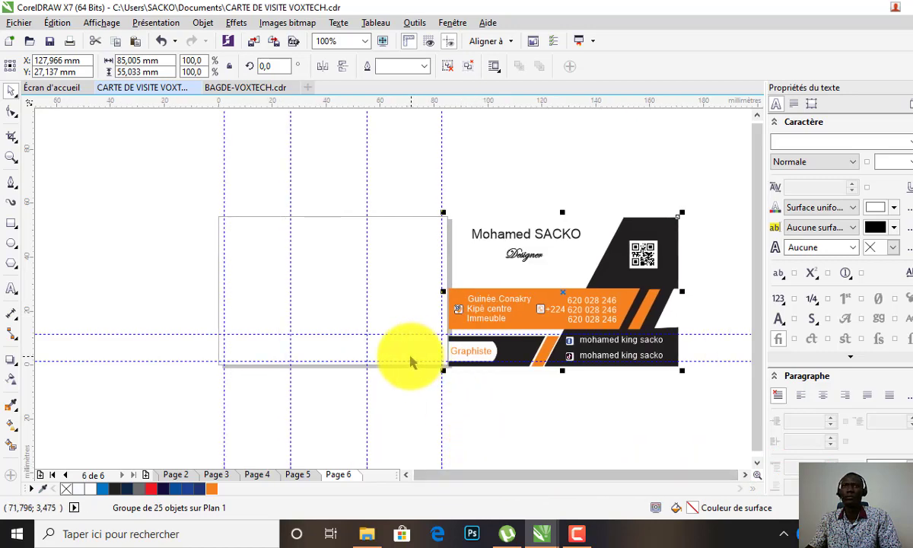
{"action": "scroll", "coordinate": [411, 362], "scroll_direction": "up", "scroll_amount": 1}
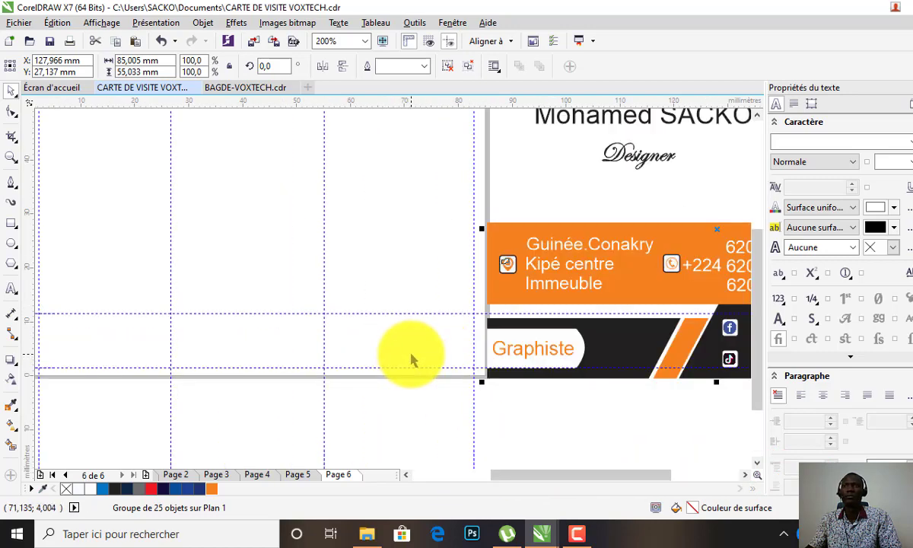
{"action": "scroll", "coordinate": [411, 362], "scroll_direction": "down", "scroll_amount": 1}
{"action": "left_click", "coordinate": [443, 202]}
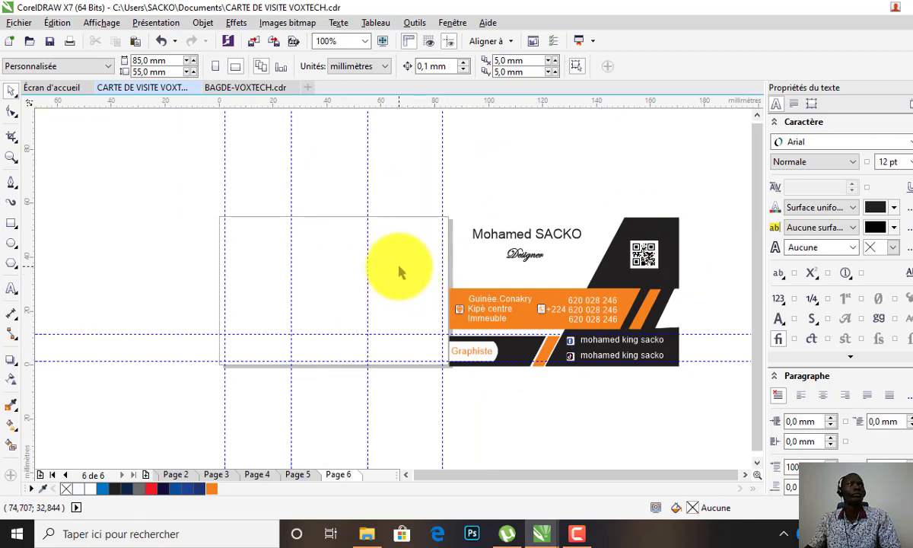
Step: Draw a rectangle about 61 mm wide and 19 mm high from the blank page's left edge and convert it to curves
{"action": "left_click", "coordinate": [11, 223]}
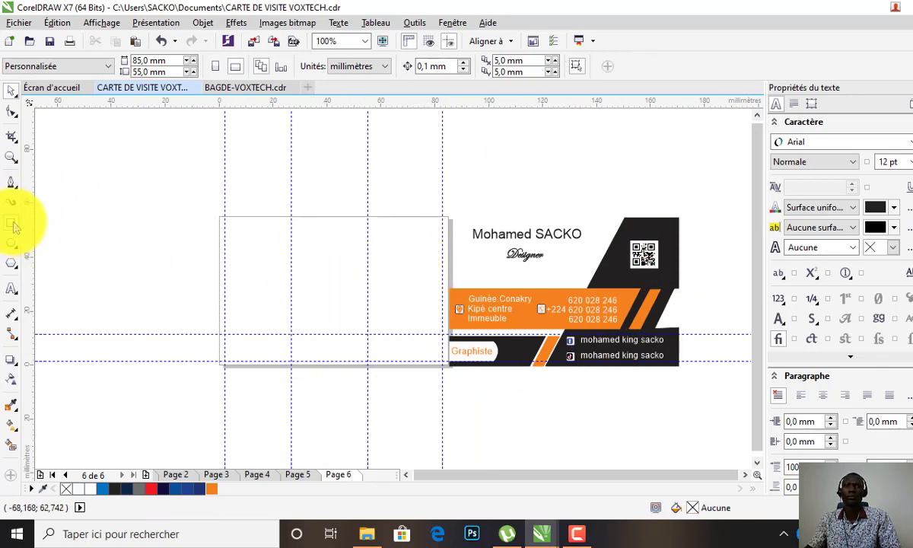
{"action": "mouse_move", "coordinate": [216, 280]}
{"action": "left_mouse_down"}
{"action": "mouse_move", "coordinate": [335, 337]}
{"action": "mouse_move", "coordinate": [393, 333]}
{"action": "mouse_move", "coordinate": [382, 333]}
{"action": "left_mouse_up"}
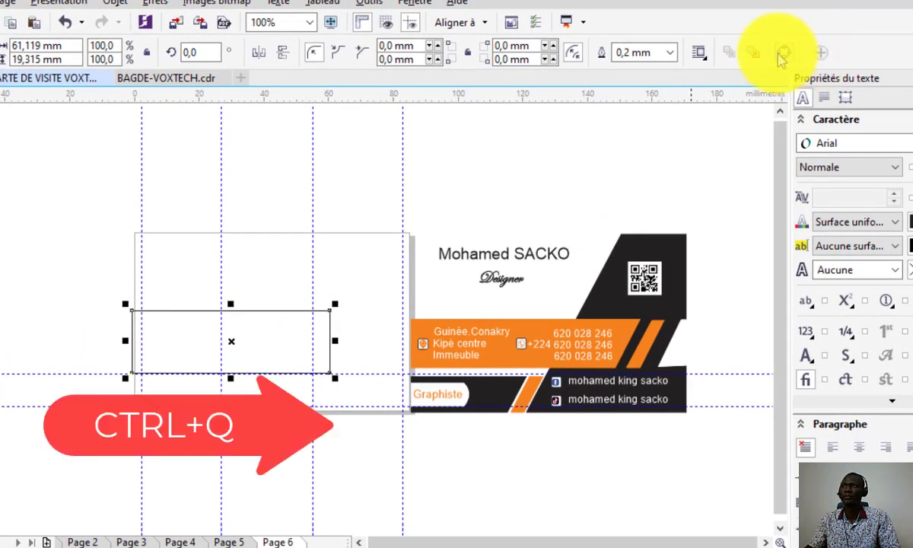
{"action": "left_click", "coordinate": [780, 55]}
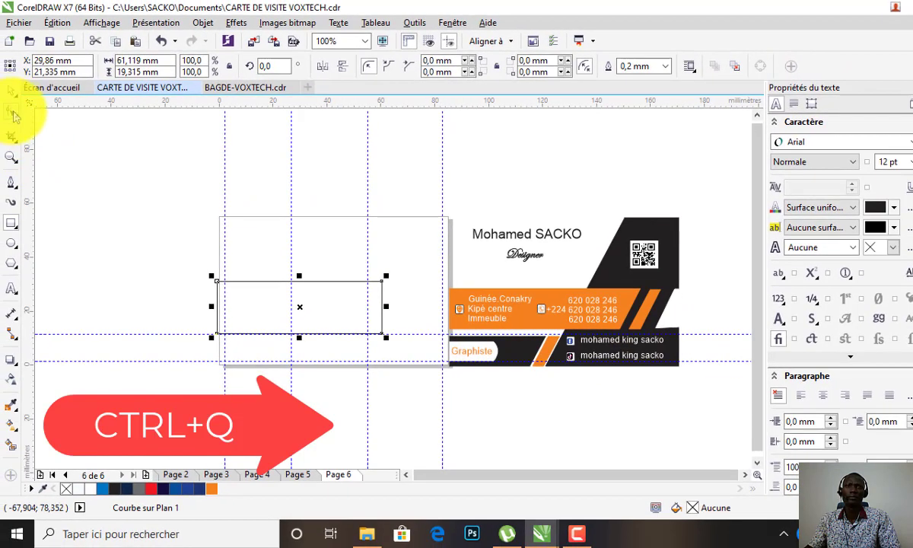
Step: Slant the right end of the rectangle by moving its lower-right corner node inward along the bottom edge
{"action": "left_click", "coordinate": [13, 114]}
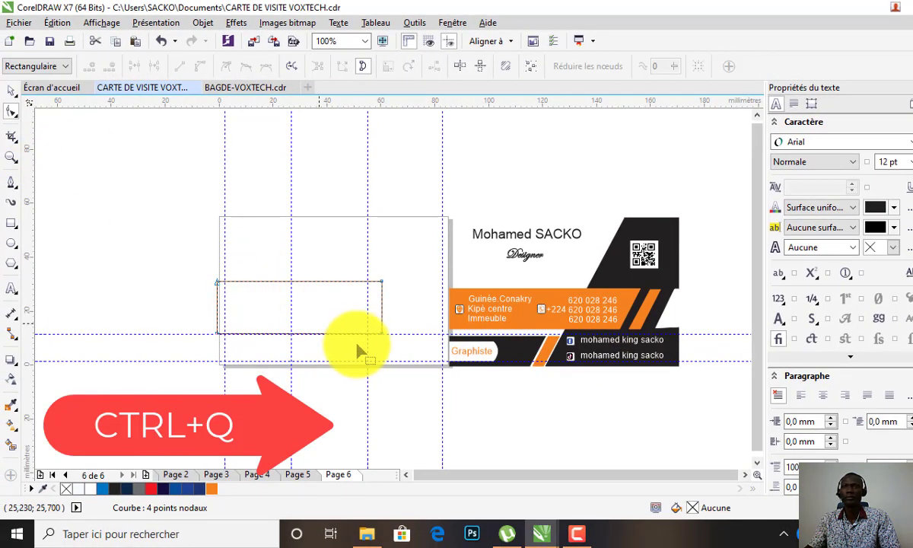
{"action": "left_click_drag", "start_coordinate": [382, 339], "coordinate": [353, 333]}
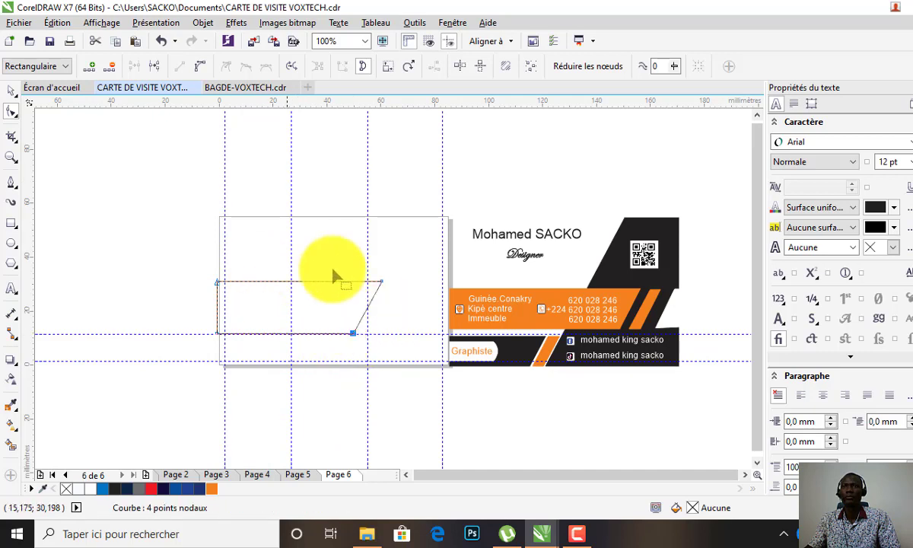
{"action": "left_click", "coordinate": [11, 90]}
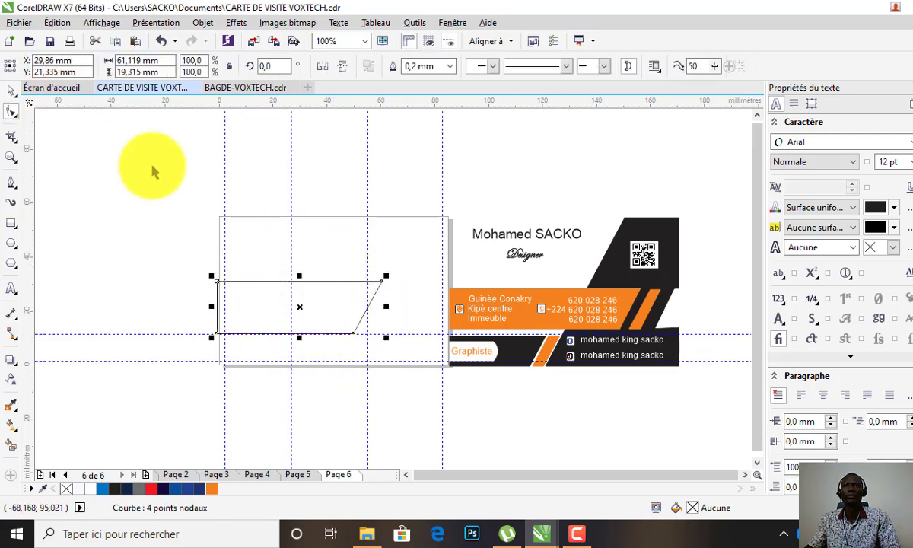
{"action": "left_click", "coordinate": [358, 233]}
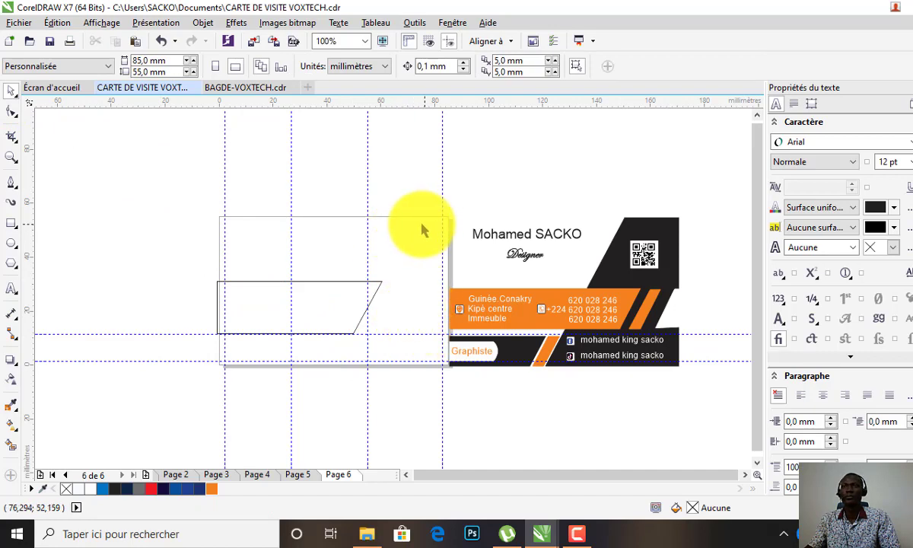
Step: Start a Pen outline slanting from the page's bottom edge up to its top edge, across to the upper-right corner and partway down the right edge
{"action": "left_click", "coordinate": [11, 187]}
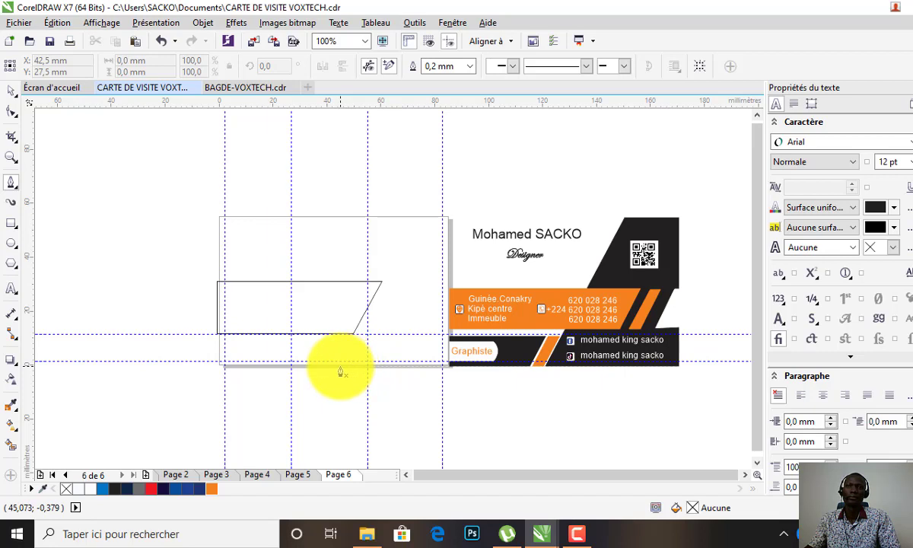
{"action": "left_click", "coordinate": [343, 368]}
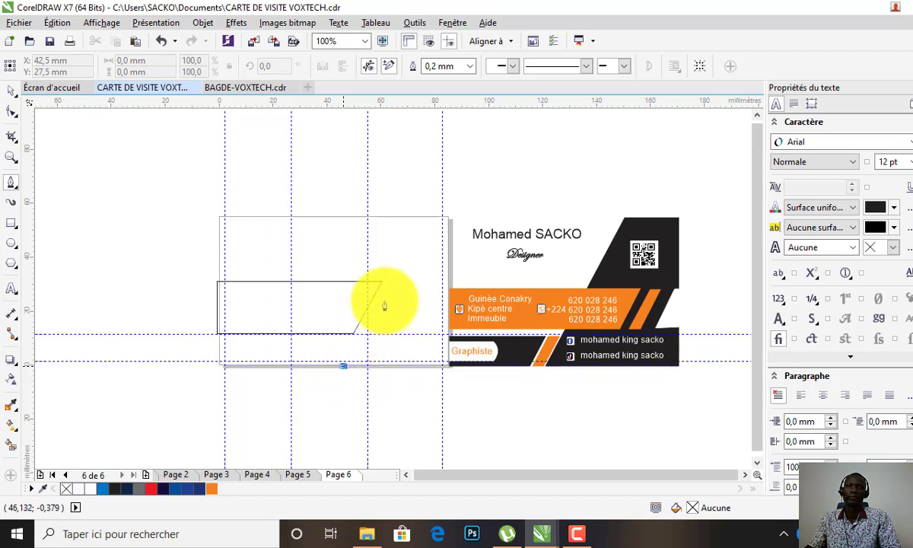
{"action": "left_click", "coordinate": [397, 220]}
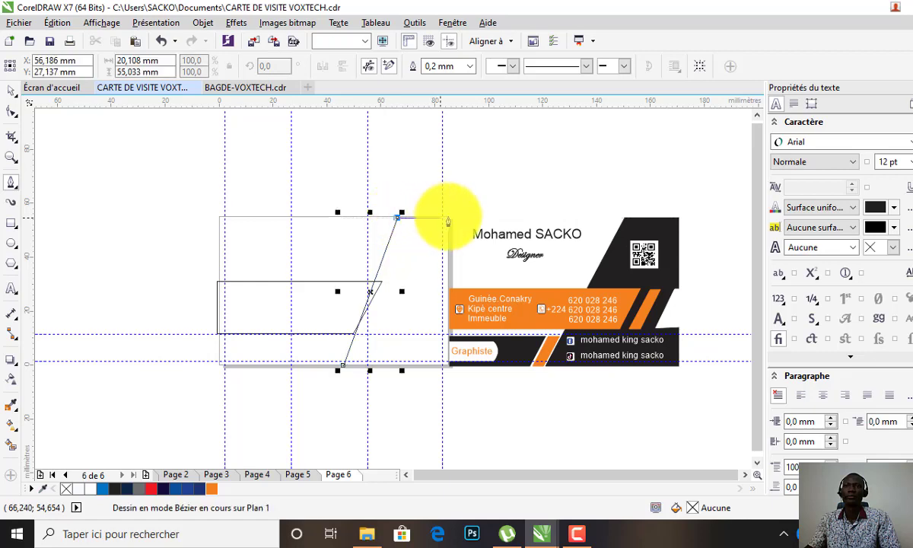
{"action": "left_click", "coordinate": [450, 221]}
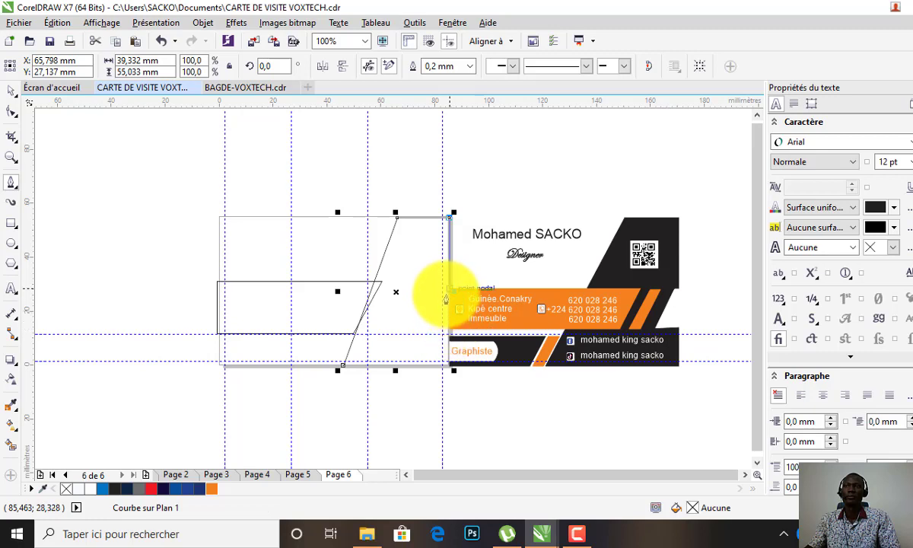
{"action": "double_click", "coordinate": [446, 298]}
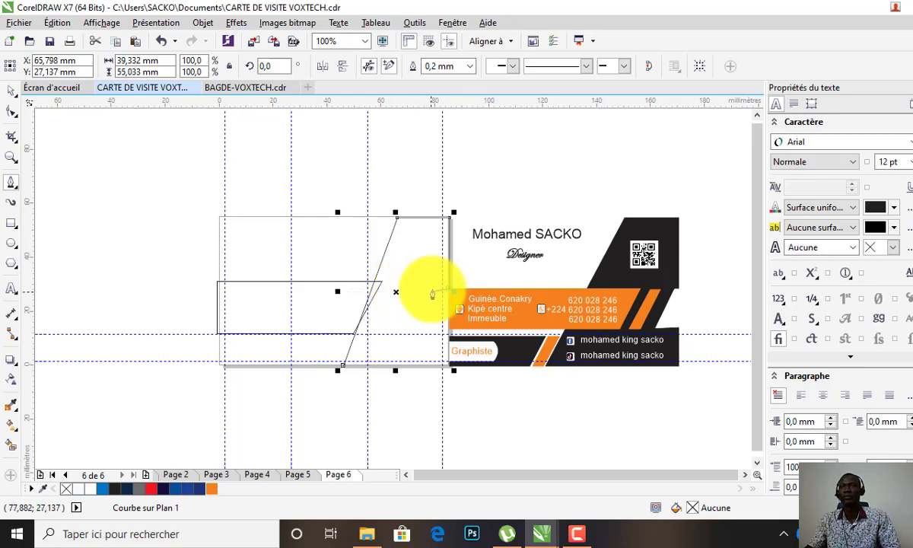
Step: Continue the Pen outline with a slanted notch in the right side, run it to the bottom-right corner and close it at its starting point
{"action": "scroll", "coordinate": [444, 292], "scroll_direction": "up", "scroll_amount": 2}
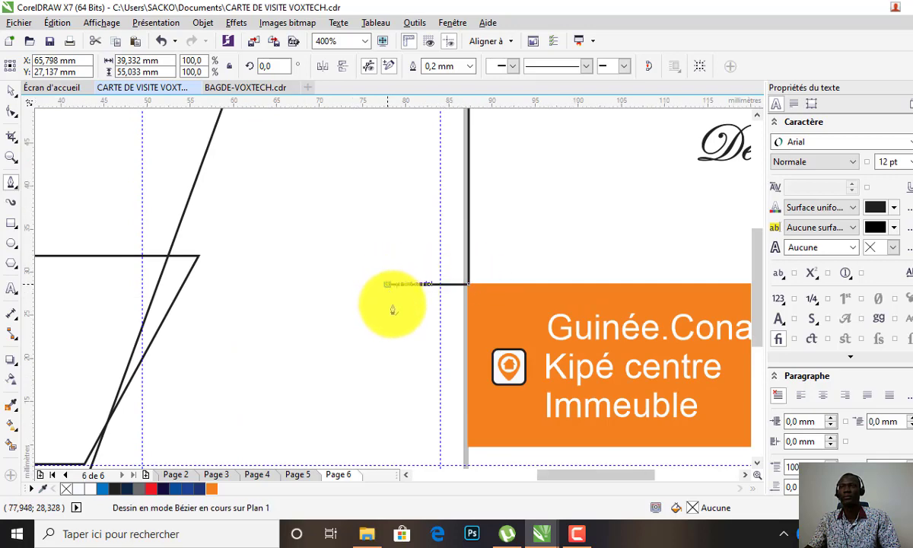
{"action": "scroll", "coordinate": [391, 301], "scroll_direction": "down", "scroll_amount": 3}
{"action": "scroll", "coordinate": [391, 339], "scroll_direction": "up", "scroll_amount": 2}
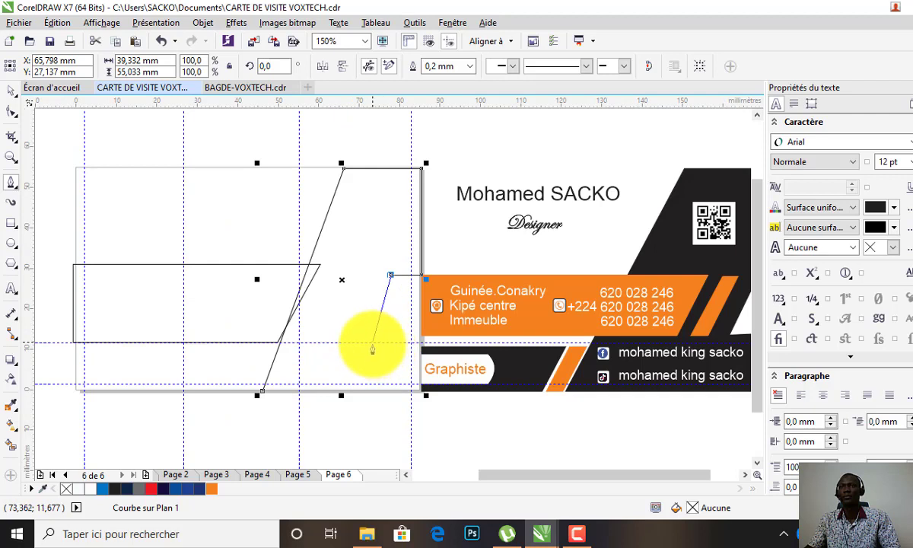
{"action": "left_click", "coordinate": [372, 341]}
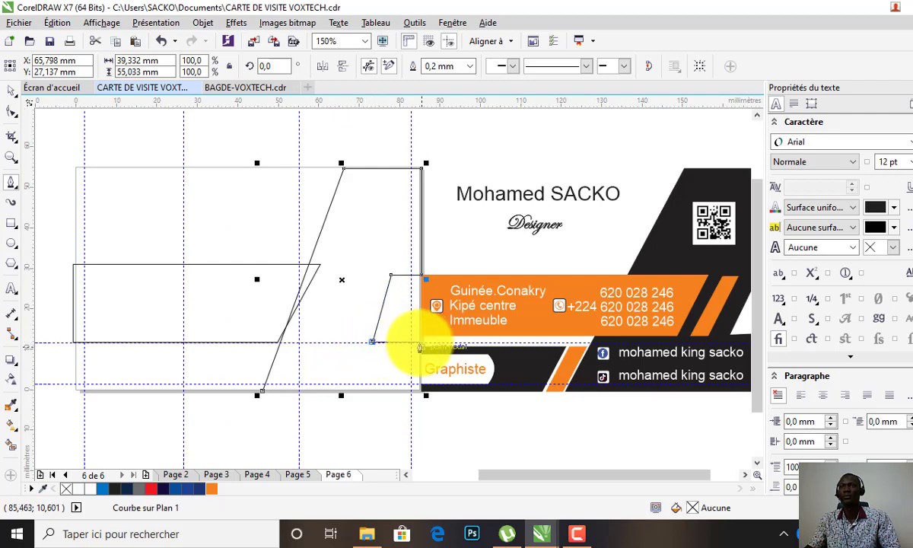
{"action": "scroll", "coordinate": [417, 349], "scroll_direction": "down", "scroll_amount": 1}
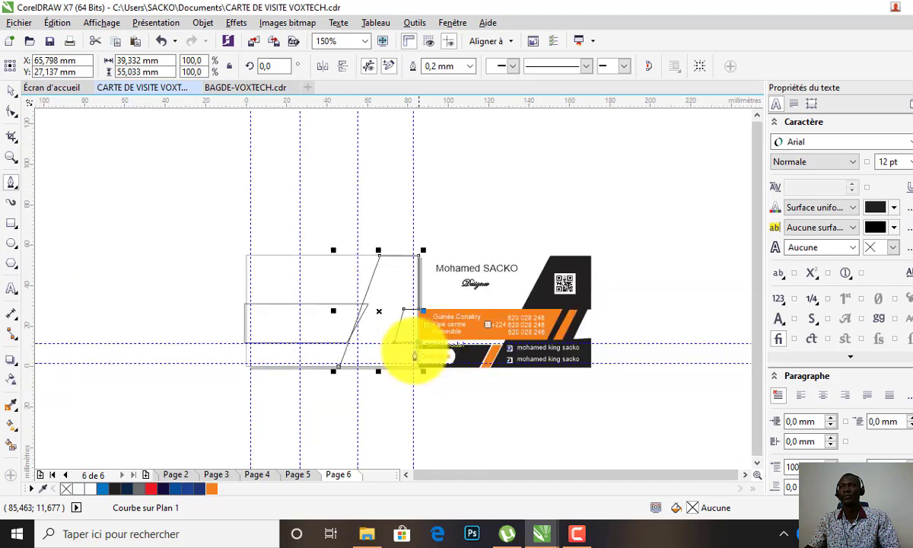
{"action": "scroll", "coordinate": [418, 376], "scroll_direction": "up", "scroll_amount": 1}
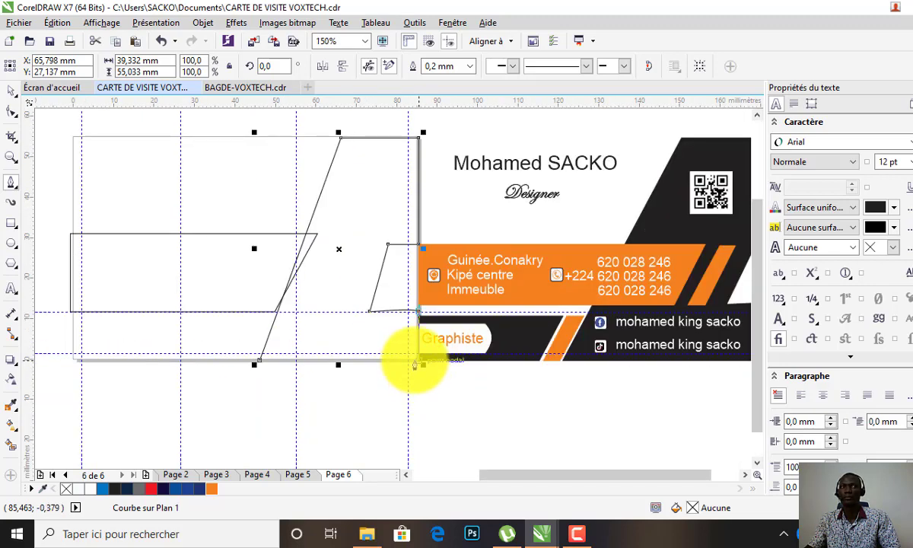
{"action": "left_click", "coordinate": [412, 365]}
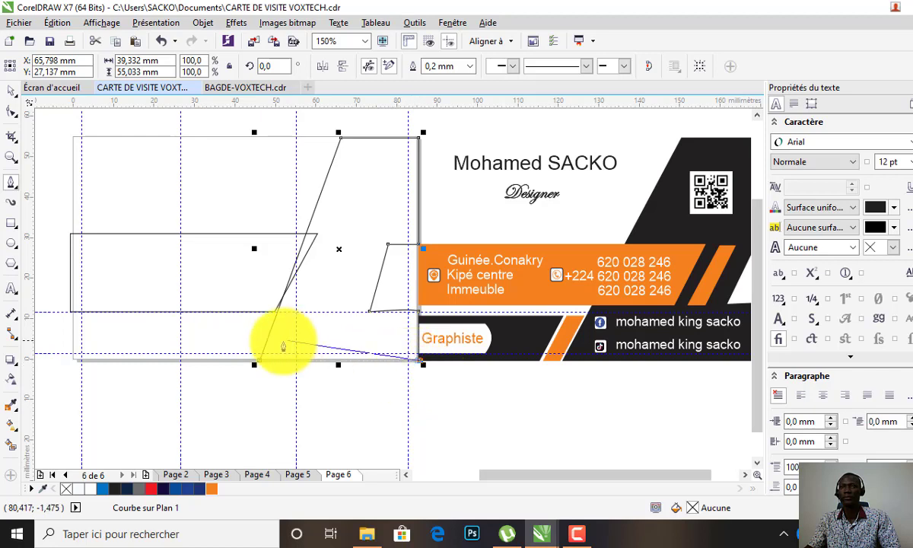
{"action": "left_click", "coordinate": [260, 362]}
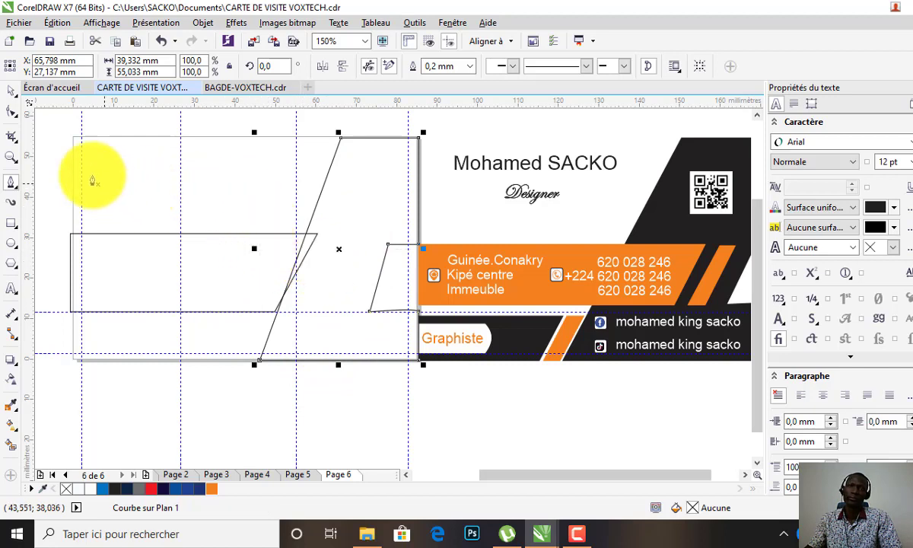
{"action": "left_click", "coordinate": [12, 92]}
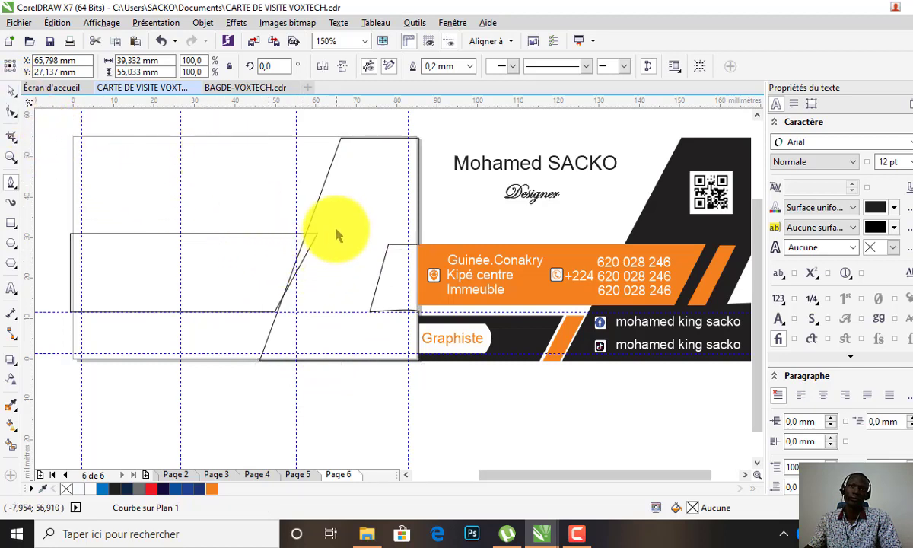
{"action": "left_click", "coordinate": [315, 212]}
Step: Draw a narrow rectangle about 5 mm wide and 19 mm high between the slanted band and the notch, and convert it to curves
{"action": "scroll", "coordinate": [330, 306], "scroll_direction": "down", "scroll_amount": 1}
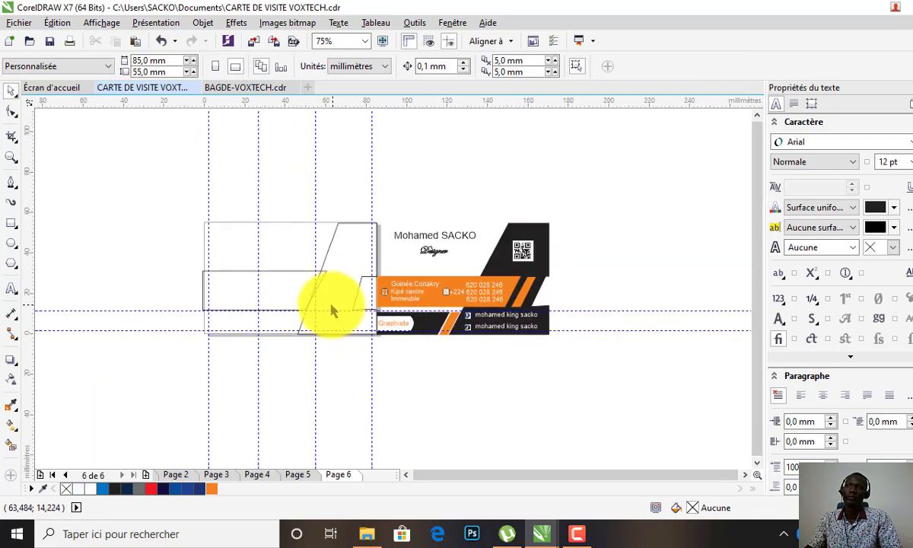
{"action": "scroll", "coordinate": [328, 308], "scroll_direction": "up", "scroll_amount": 1}
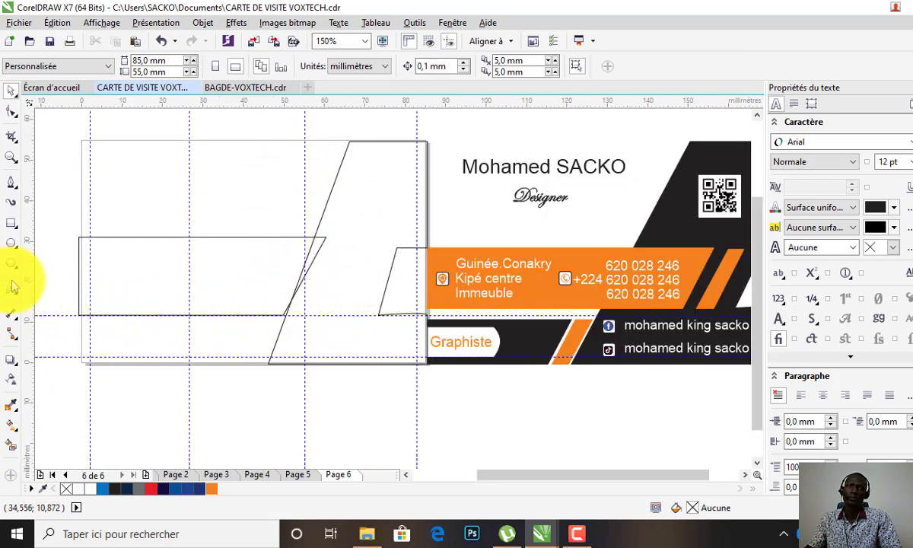
{"action": "left_click", "coordinate": [11, 186]}
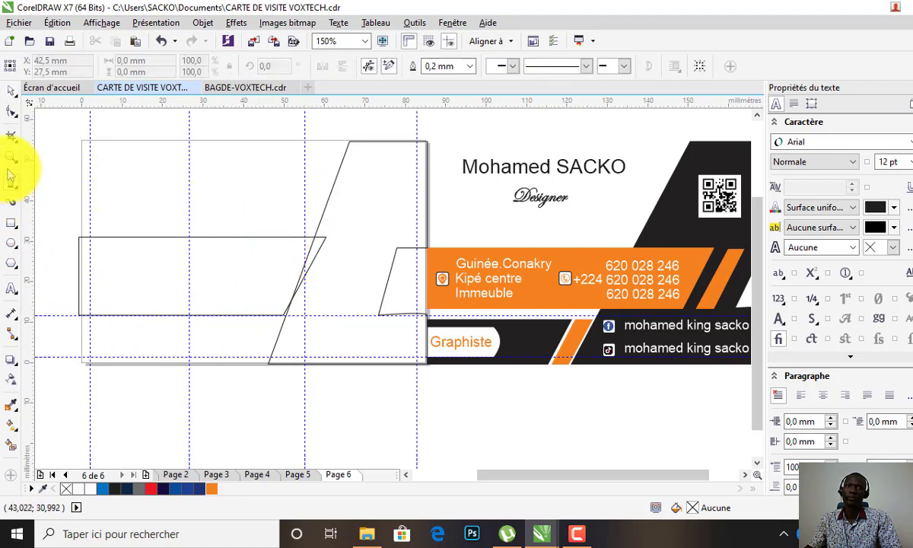
{"action": "left_click", "coordinate": [12, 225]}
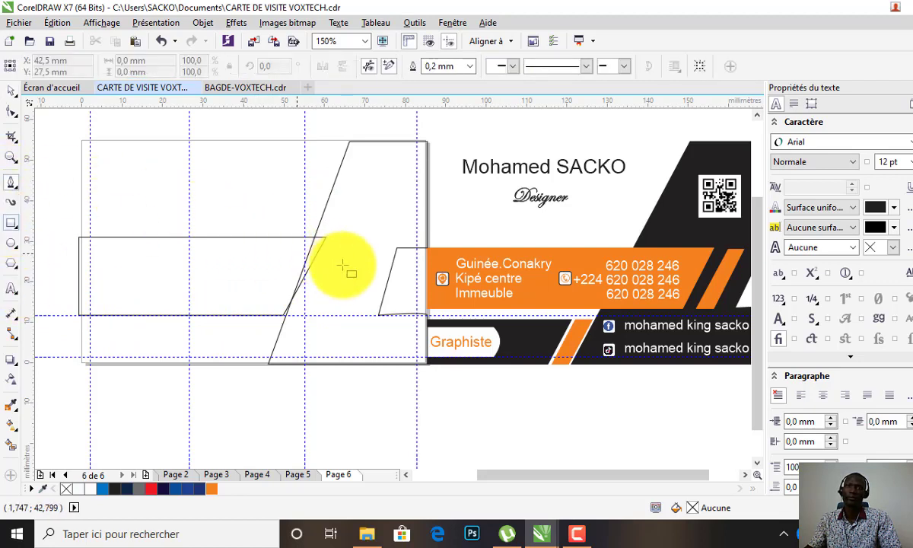
{"action": "left_click_drag", "start_coordinate": [337, 238], "coordinate": [357, 318]}
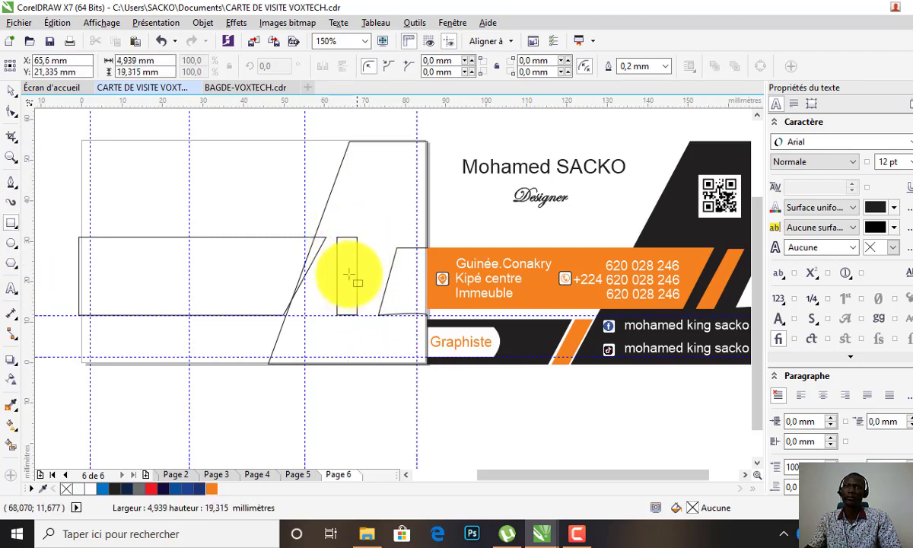
{"action": "key", "text": "ctrl+q"}
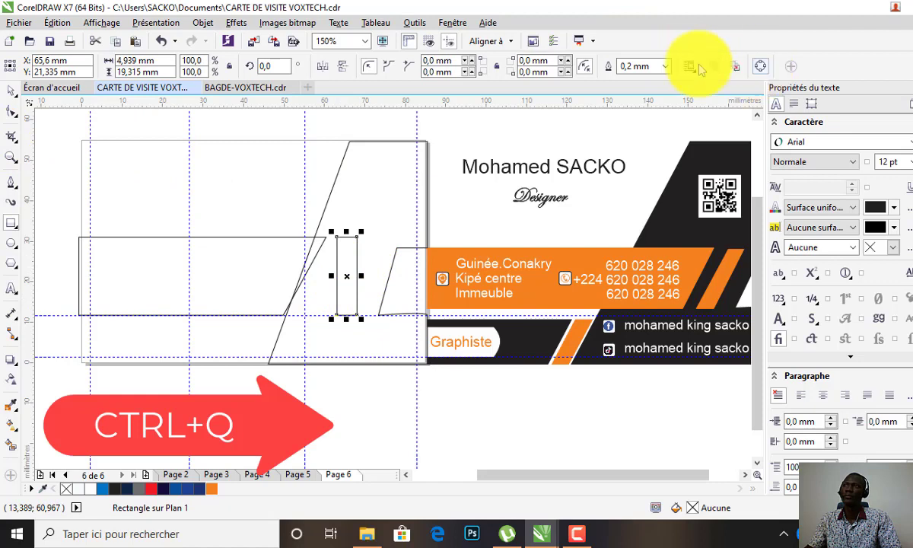
Step: Turn the narrow rectangle into a slanted bar by shifting its top nodes to the right and its bottom nodes to the left
{"action": "left_click", "coordinate": [12, 113]}
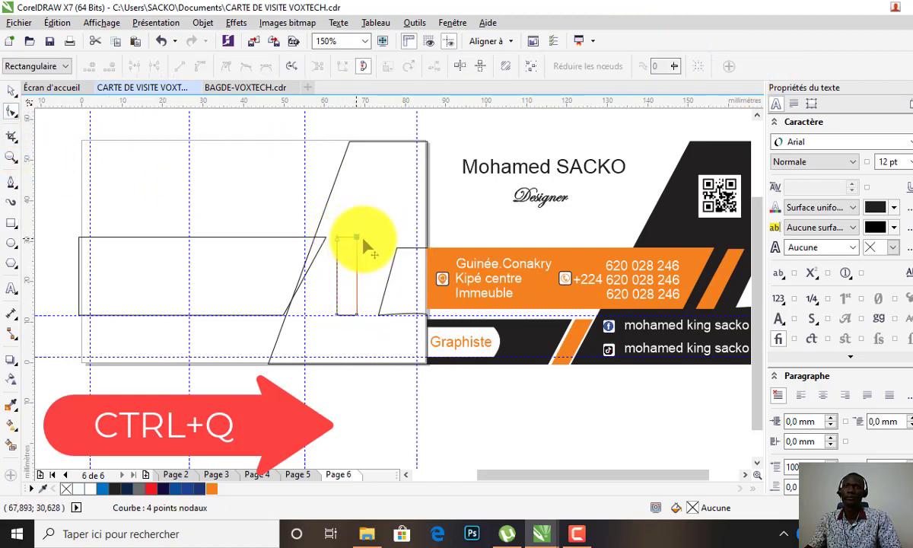
{"action": "mouse_move", "coordinate": [356, 239]}
{"action": "left_mouse_down"}
{"action": "mouse_move", "coordinate": [386, 241]}
{"action": "mouse_move", "coordinate": [366, 241]}
{"action": "left_mouse_up"}
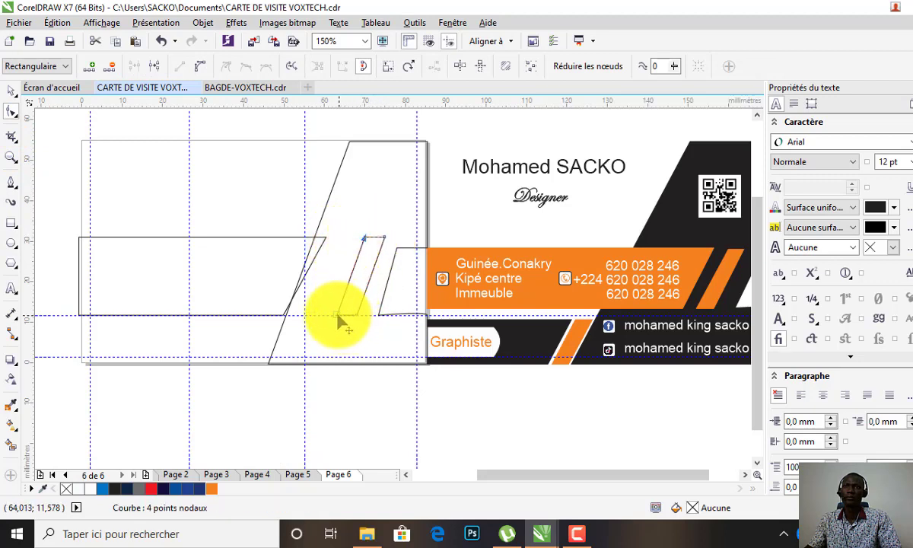
{"action": "mouse_move", "coordinate": [337, 314]}
{"action": "left_mouse_down"}
{"action": "mouse_move", "coordinate": [327, 312]}
{"action": "mouse_move", "coordinate": [348, 318]}
{"action": "left_mouse_up"}
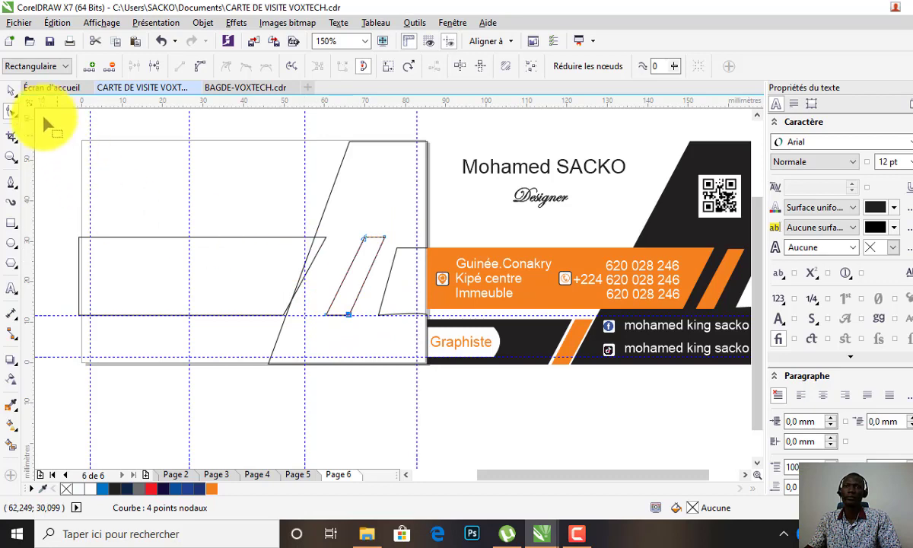
{"action": "left_click", "coordinate": [11, 90]}
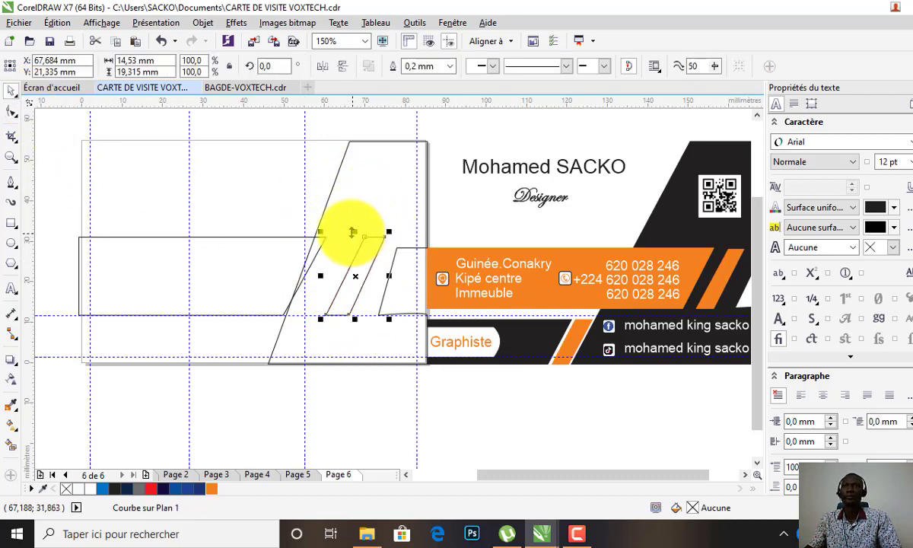
Step: Move the slanted bar slightly left and scale it down proportionally to about 13.7 × 18.3 mm
{"action": "left_click_drag", "start_coordinate": [356, 231], "coordinate": [352, 237]}
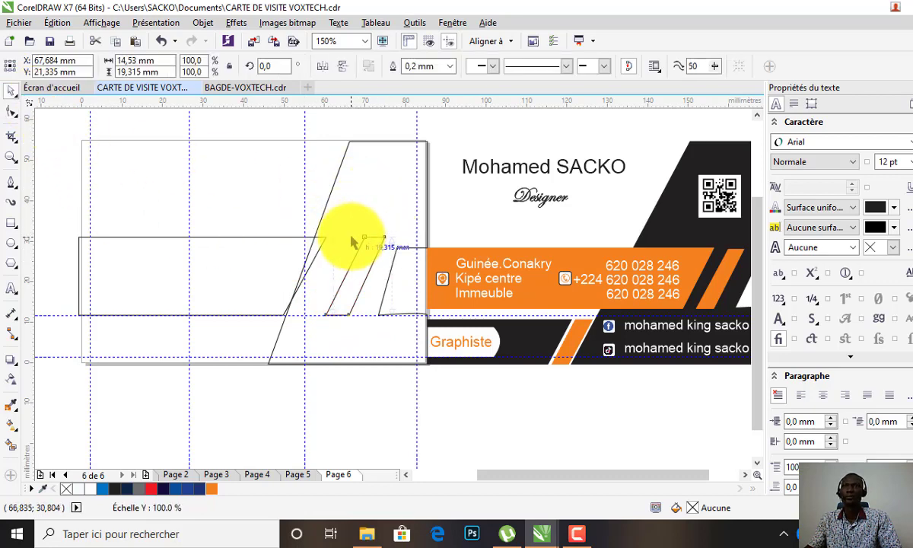
{"action": "mouse_move", "coordinate": [354, 276]}
{"action": "left_mouse_down"}
{"action": "mouse_move", "coordinate": [361, 268]}
{"action": "mouse_move", "coordinate": [354, 278]}
{"action": "left_mouse_up"}
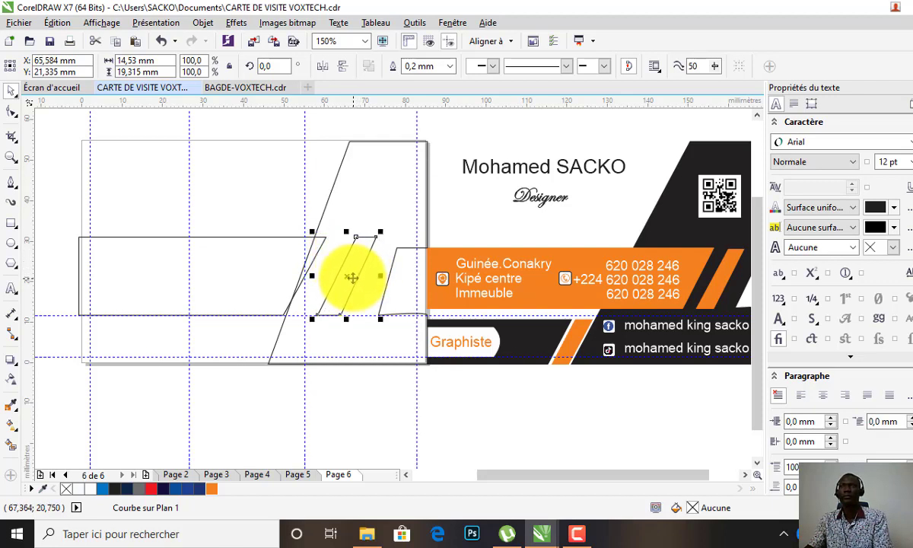
{"action": "key", "text": "Left"}
{"action": "key", "text": "Left"}
{"action": "key", "text": "Left"}
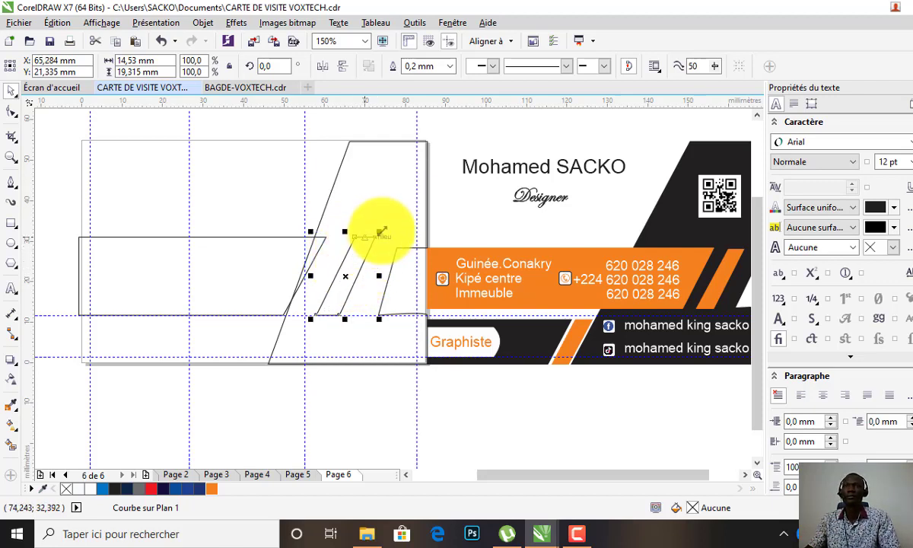
{"action": "left_click_drag", "start_coordinate": [382, 234], "coordinate": [376, 237]}
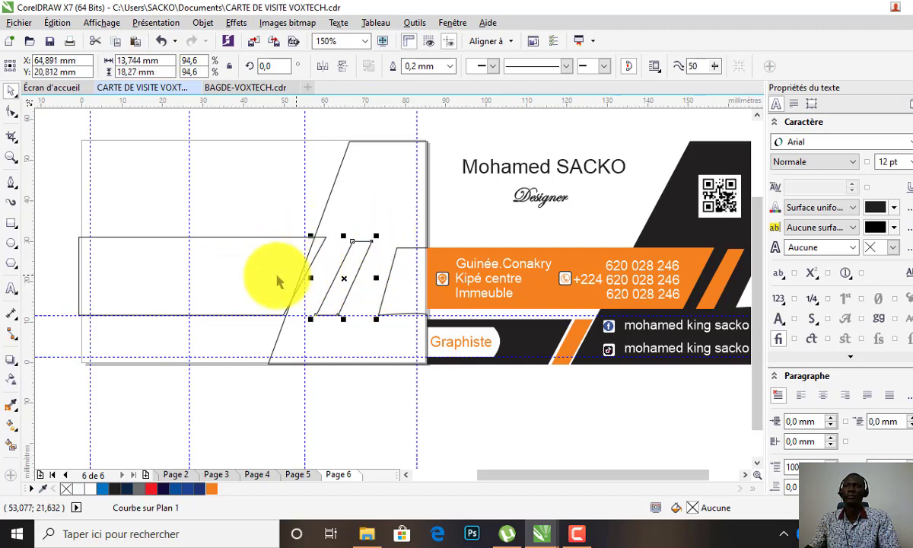
Step: Duplicate the slanted bar below the wide band and shorten the copy to about 9.2 mm high, ending on the page's bottom edge
{"action": "key", "text": "ctrl+d"}
{"action": "scroll", "coordinate": [275, 295], "scroll_direction": "down", "scroll_amount": 2}
{"action": "scroll", "coordinate": [280, 299], "scroll_direction": "up", "scroll_amount": 2}
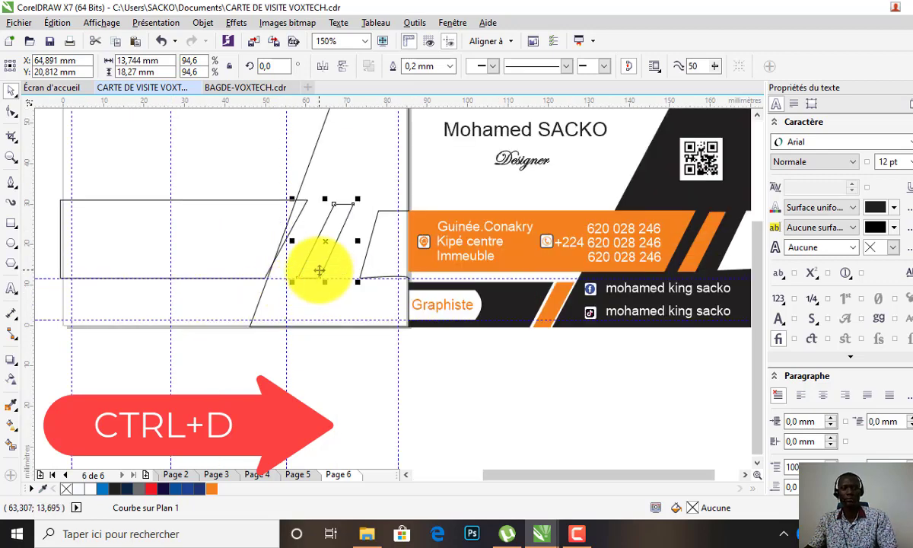
{"action": "left_click_drag", "start_coordinate": [319, 270], "coordinate": [220, 304]}
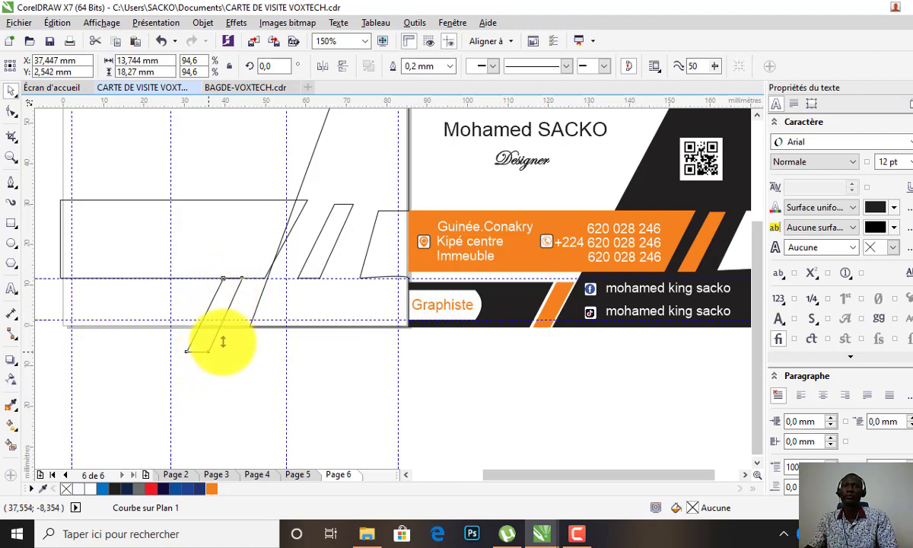
{"action": "left_click_drag", "start_coordinate": [223, 342], "coordinate": [214, 284]}
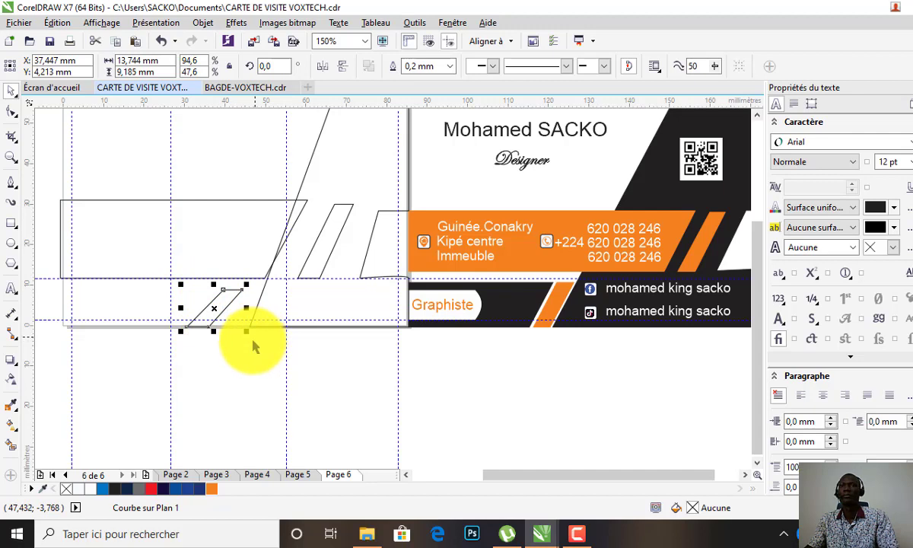
{"action": "left_click", "coordinate": [196, 348]}
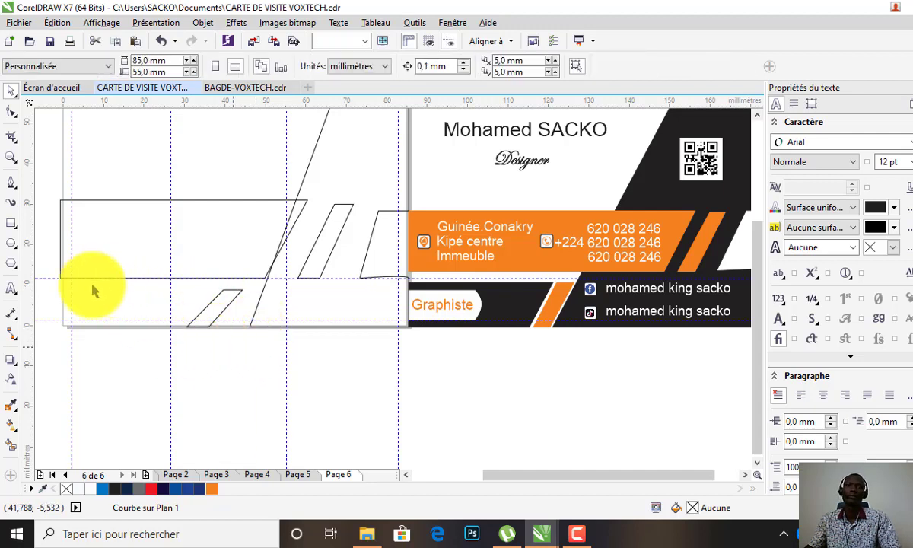
Step: Draw a rectangle about 29.5 × 9.2 mm in the page's lower-left corner, convert it to curves and slant its right end about 4.4 mm inward
{"action": "left_click", "coordinate": [12, 224]}
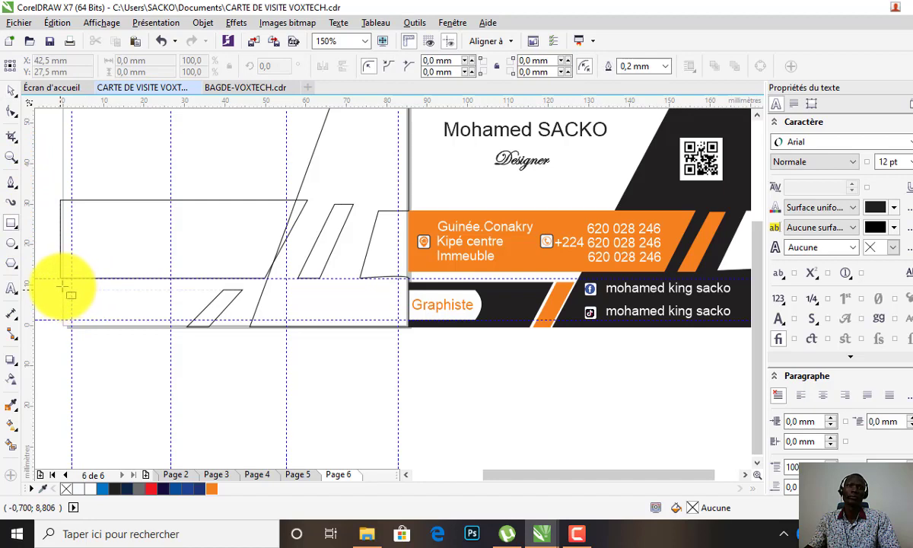
{"action": "left_click_drag", "start_coordinate": [63, 287], "coordinate": [180, 326]}
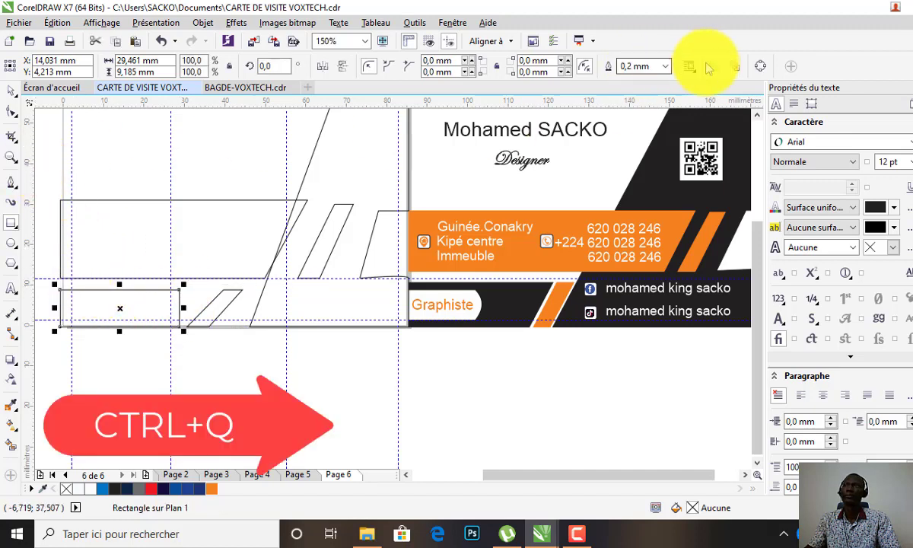
{"action": "key", "text": "ctrl+q"}
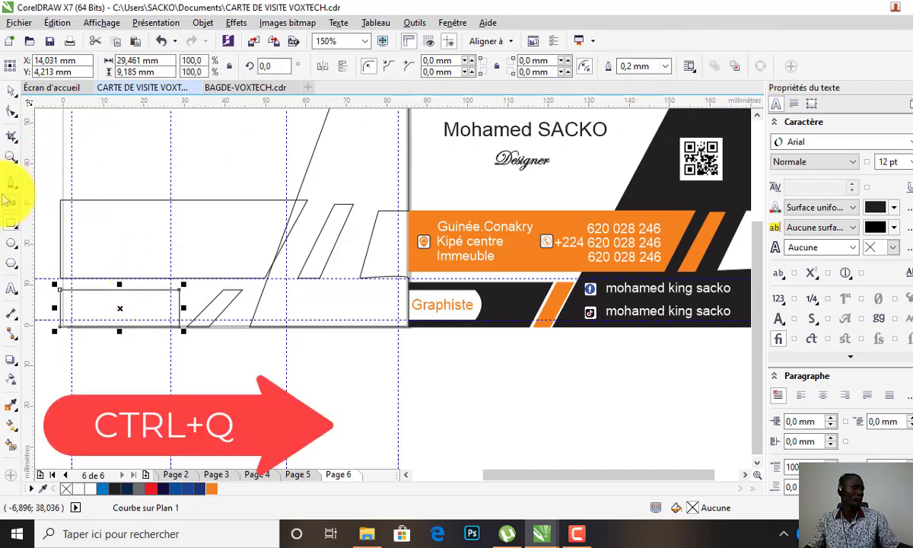
{"action": "left_click", "coordinate": [11, 111]}
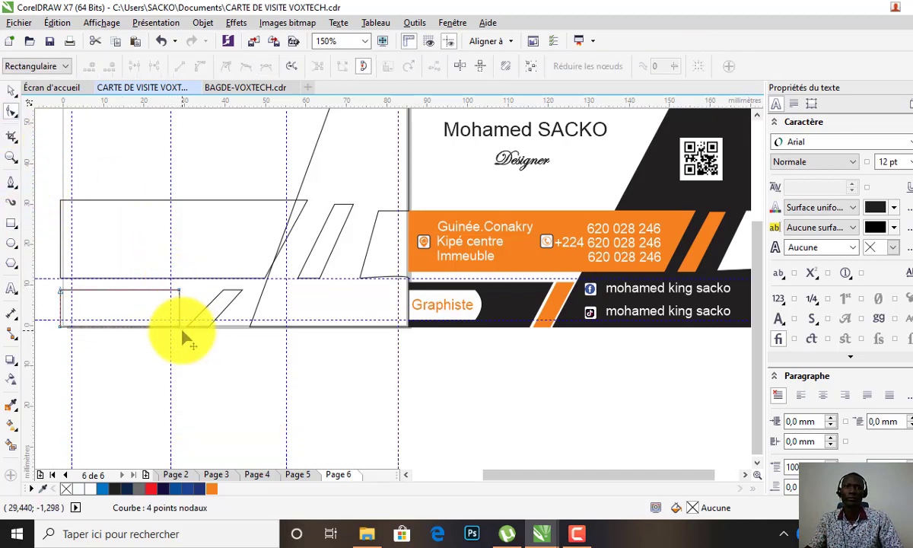
{"action": "left_click_drag", "start_coordinate": [180, 329], "coordinate": [161, 331]}
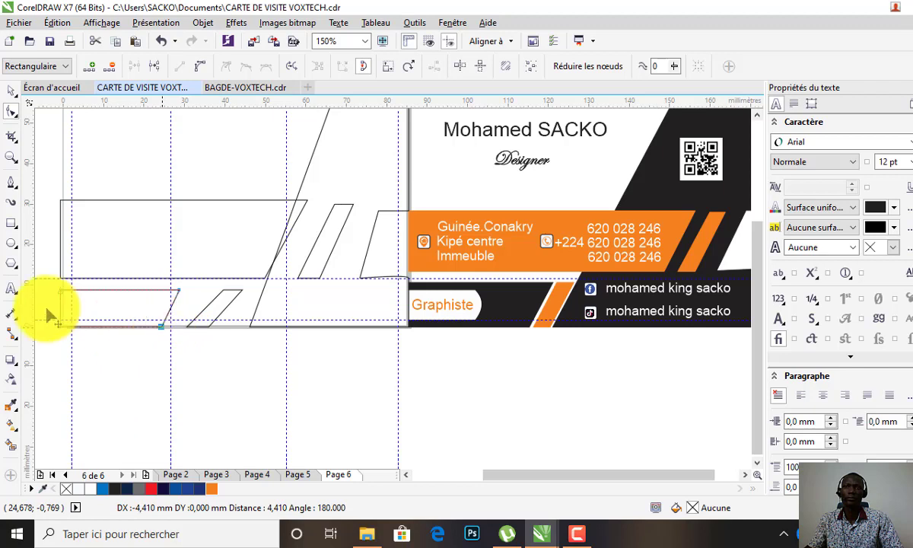
{"action": "left_click", "coordinate": [12, 92]}
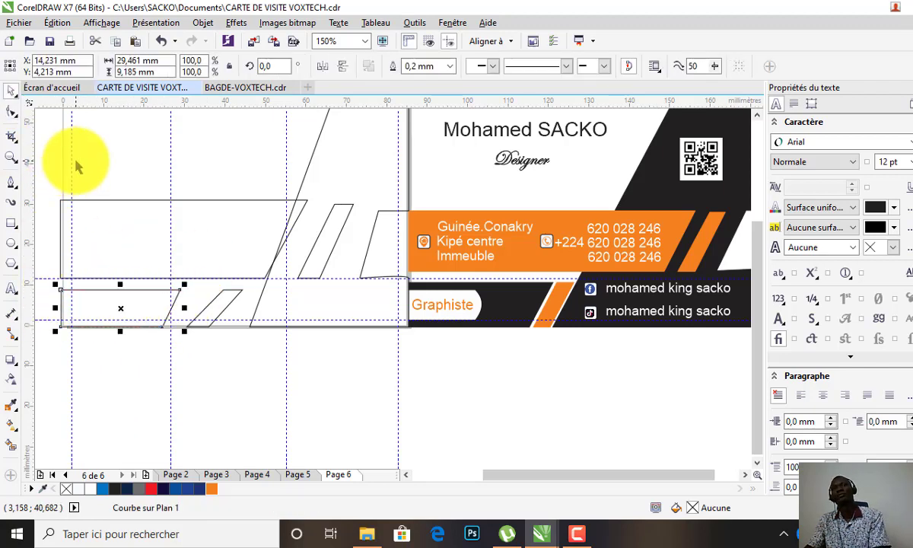
Step: Nudge the lower band and the wide band above it to the right, flush with the page's left edge
{"action": "key", "text": "Right"}
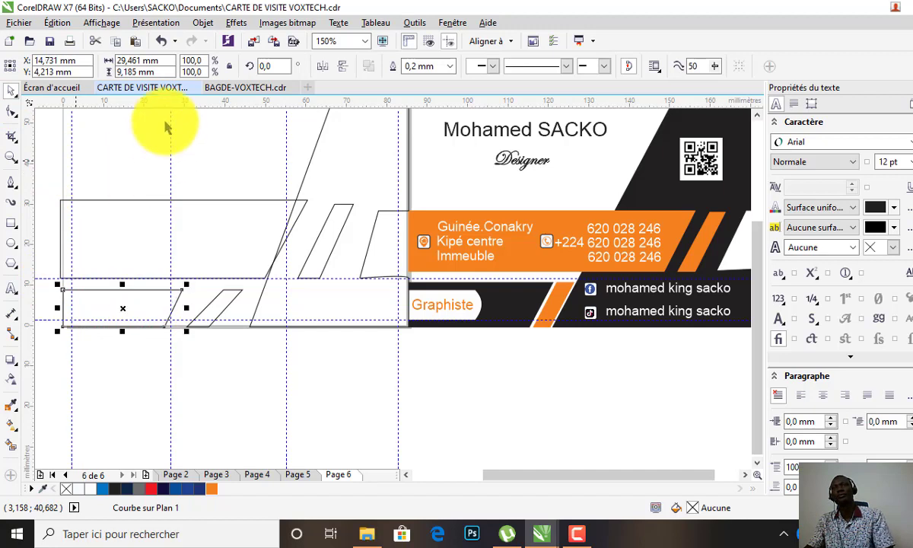
{"action": "left_click", "coordinate": [90, 228]}
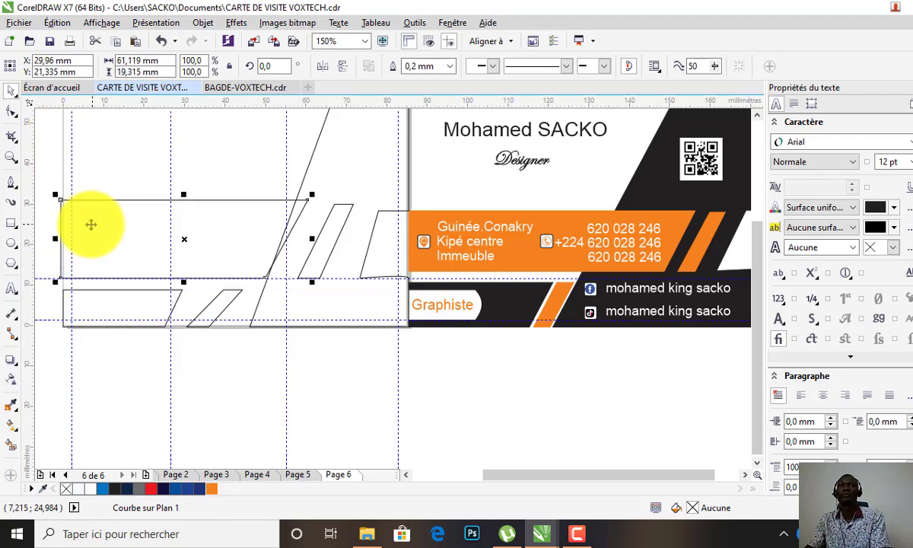
{"action": "key", "text": "Right"}
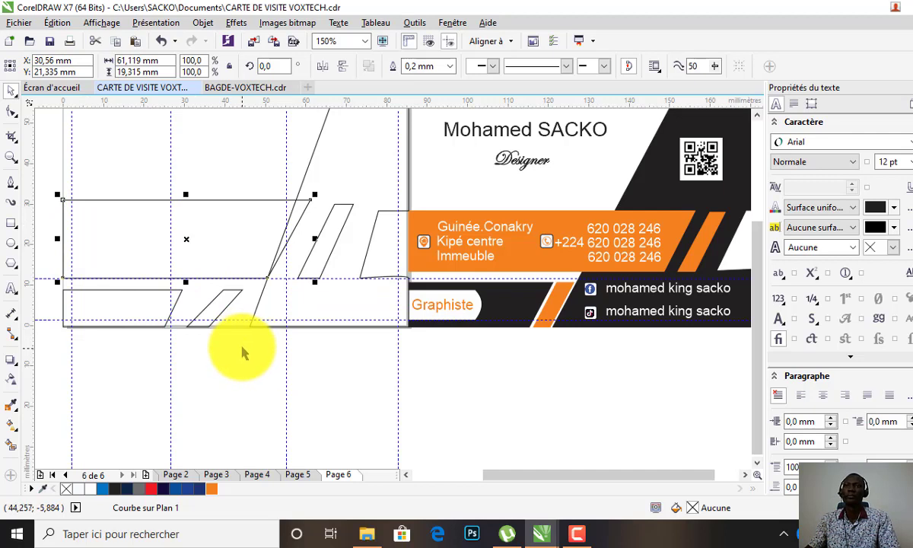
{"action": "left_click", "coordinate": [245, 346]}
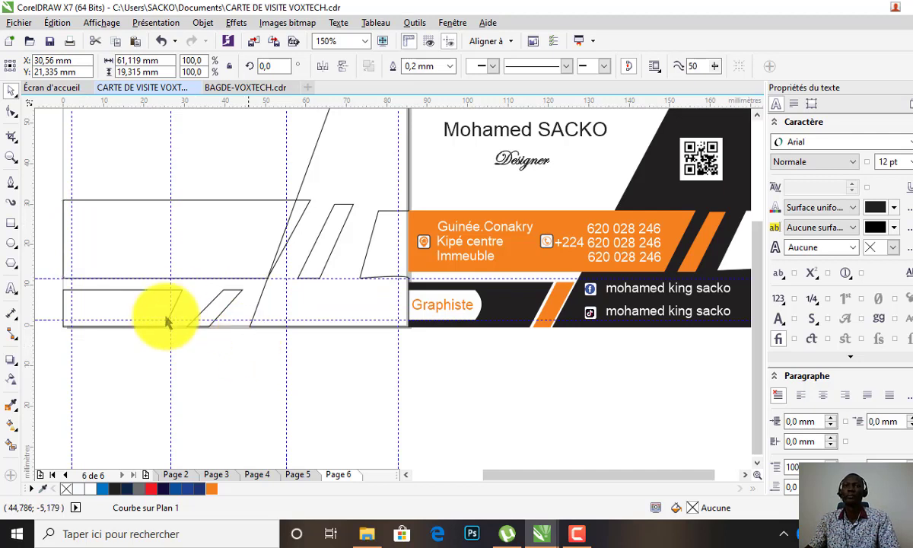
Step: Draw a label shape about 19.8 × 4.8 mm inside the lower band, starting at the page's left edge, with its right side curved outward
{"action": "left_click", "coordinate": [10, 226]}
{"action": "mouse_move", "coordinate": [63, 298]}
{"action": "left_mouse_down"}
{"action": "mouse_move", "coordinate": [129, 322]}
{"action": "mouse_move", "coordinate": [141, 315]}
{"action": "left_mouse_up"}
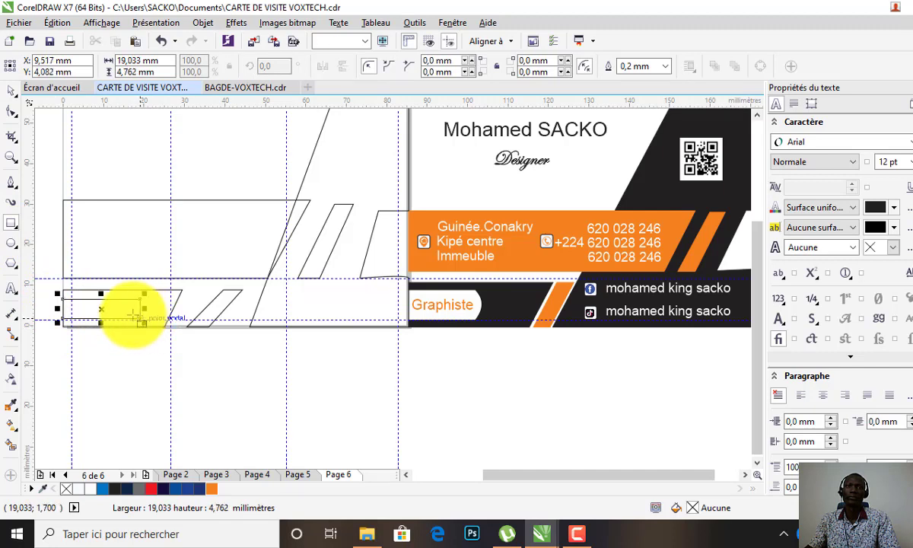
{"action": "left_click", "coordinate": [15, 114]}
{"action": "scroll", "coordinate": [144, 309], "scroll_direction": "up", "scroll_amount": 2}
{"action": "left_click", "coordinate": [138, 307]}
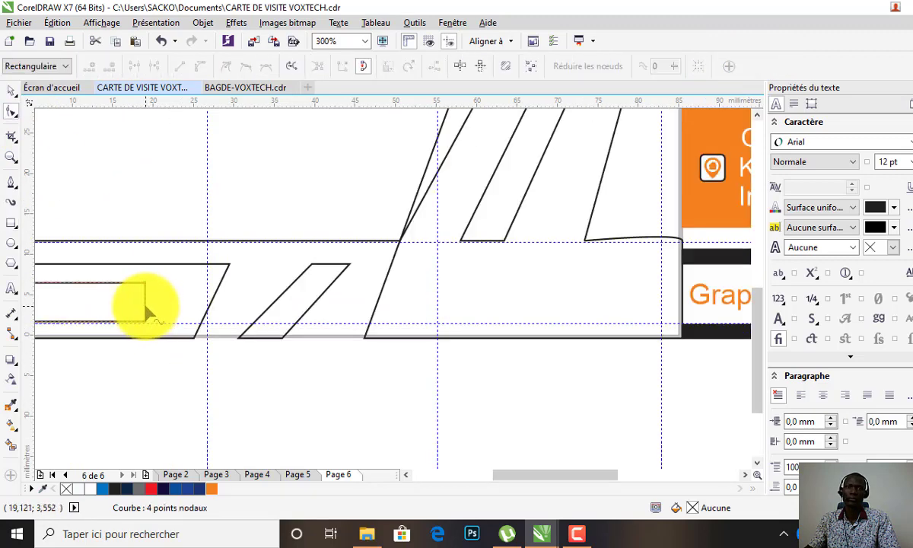
{"action": "left_click", "coordinate": [200, 67]}
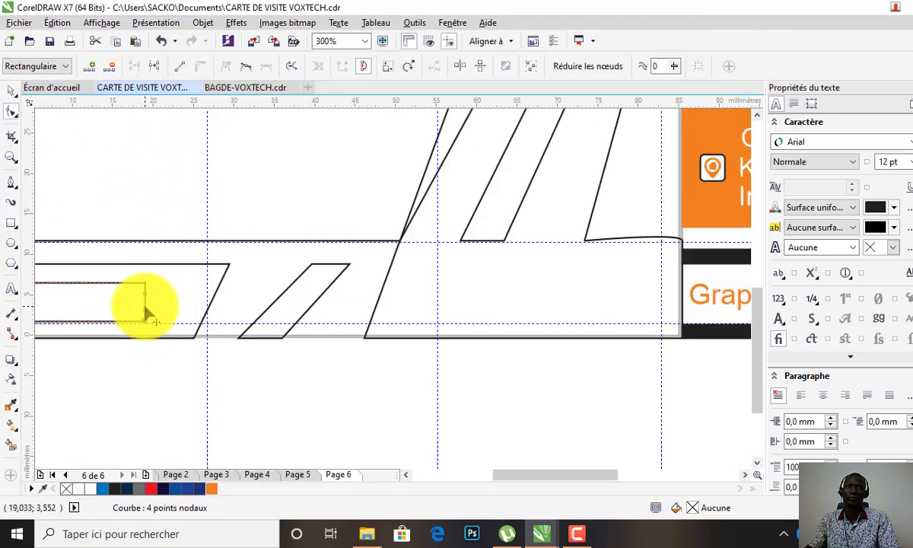
{"action": "mouse_move", "coordinate": [146, 312]}
{"action": "left_mouse_down"}
{"action": "mouse_move", "coordinate": [157, 311]}
{"action": "mouse_move", "coordinate": [153, 301]}
{"action": "left_mouse_up"}
{"action": "left_click", "coordinate": [11, 91]}
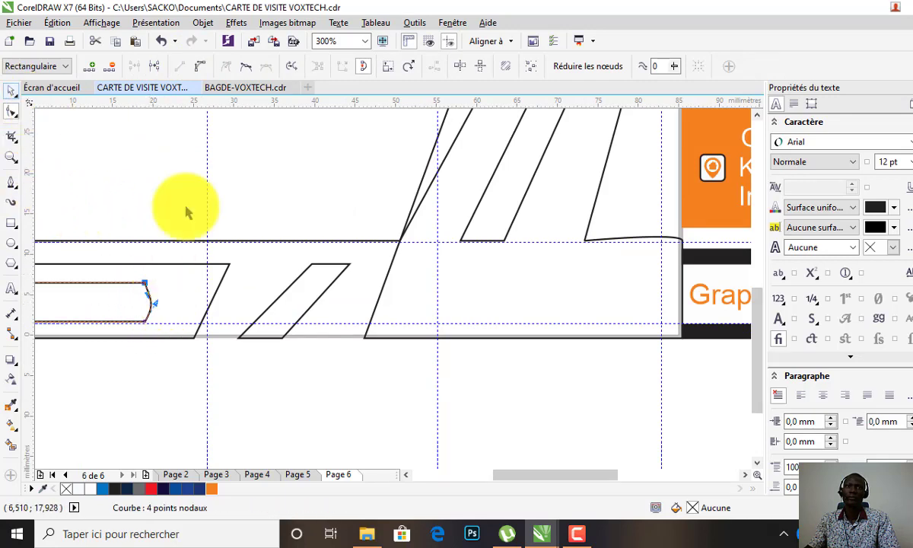
{"action": "scroll", "coordinate": [255, 310], "scroll_direction": "down", "scroll_amount": 3}
{"action": "left_click", "coordinate": [251, 304]}
{"action": "scroll", "coordinate": [324, 319], "scroll_direction": "up", "scroll_amount": 2}
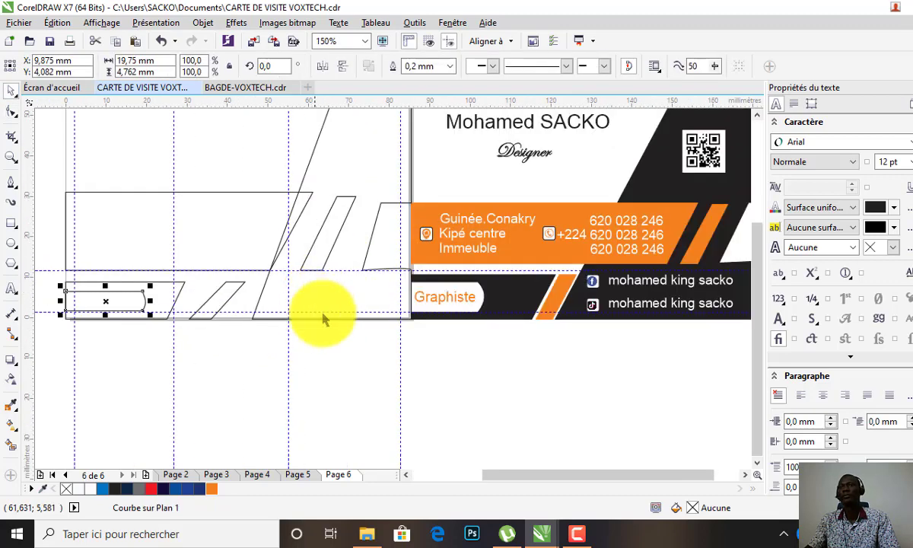
{"action": "left_click", "coordinate": [318, 373]}
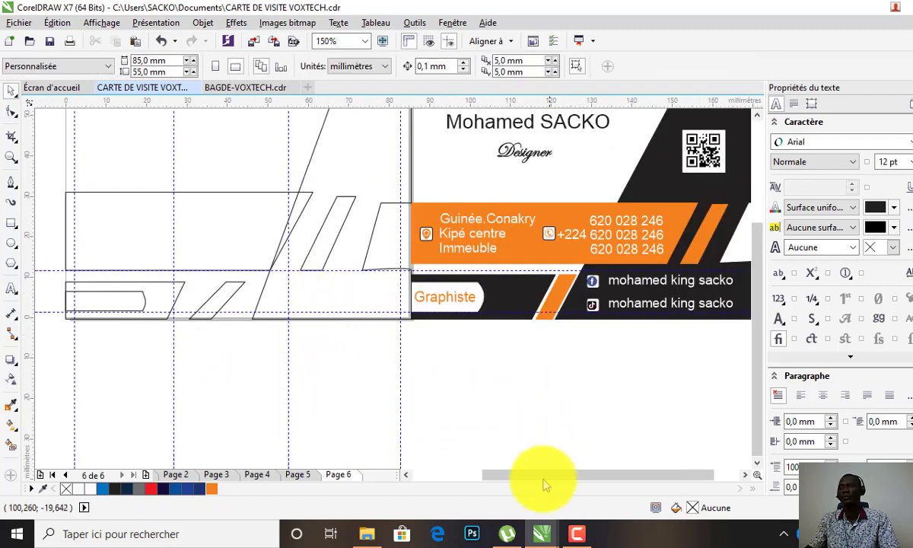
Step: Fill the large notched outline on the page's right side with the black sampled from the reference card
{"action": "scroll", "coordinate": [510, 320], "scroll_direction": "down", "scroll_amount": 2}
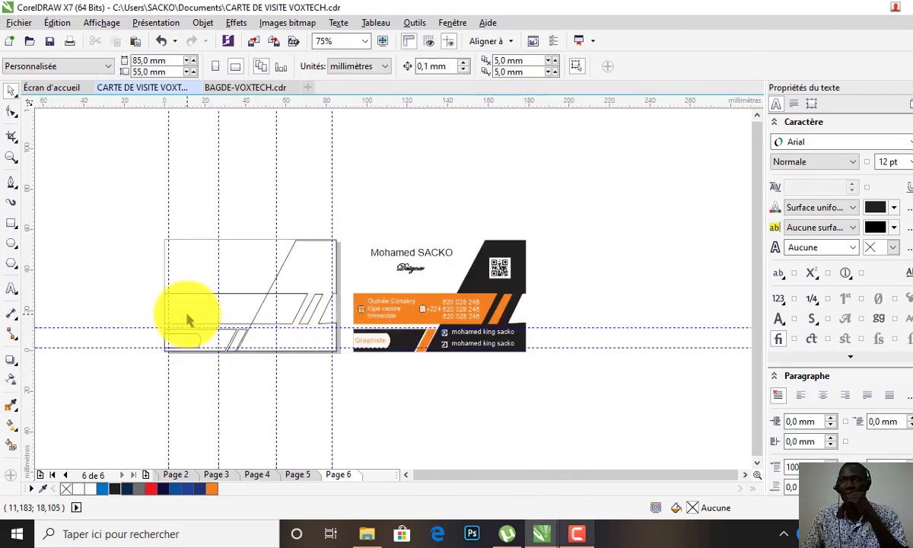
{"action": "scroll", "coordinate": [189, 319], "scroll_direction": "up", "scroll_amount": 2}
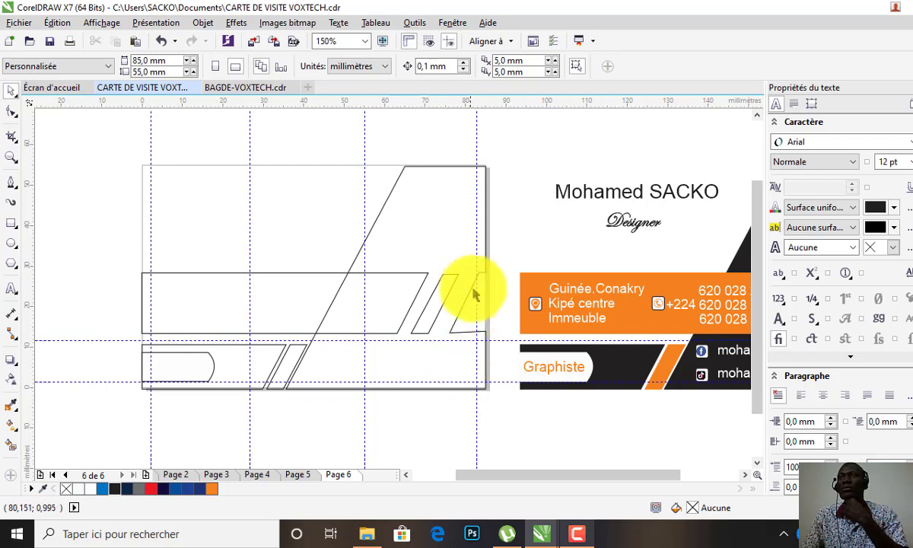
{"action": "left_click", "coordinate": [478, 257]}
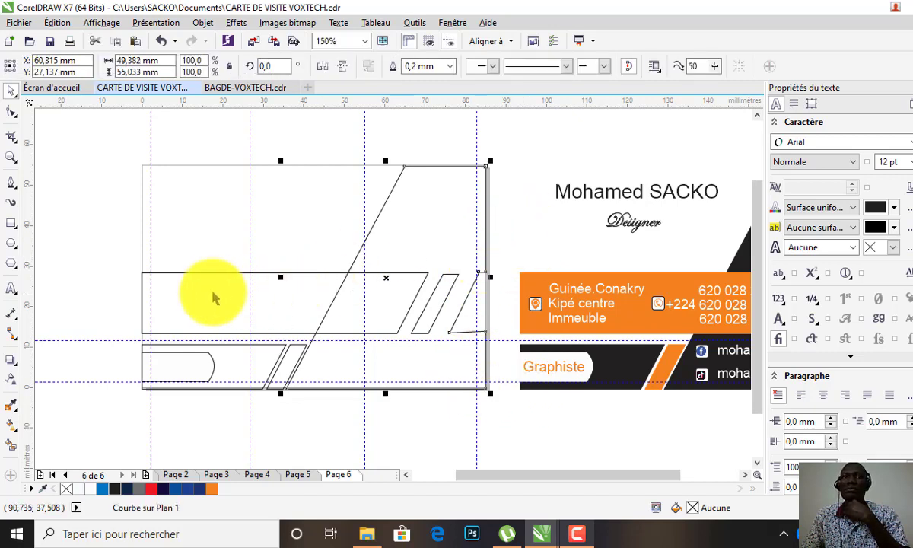
{"action": "left_click", "coordinate": [12, 405]}
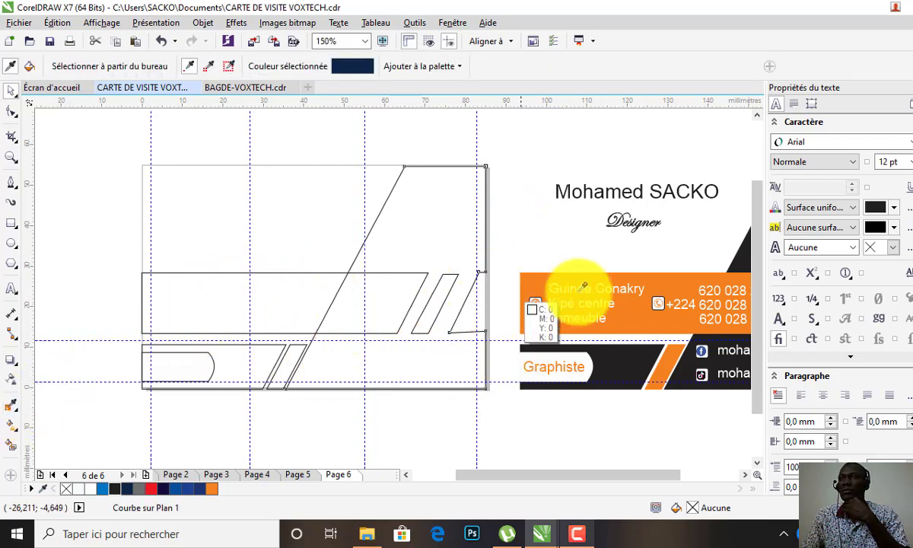
{"action": "left_click", "coordinate": [741, 251]}
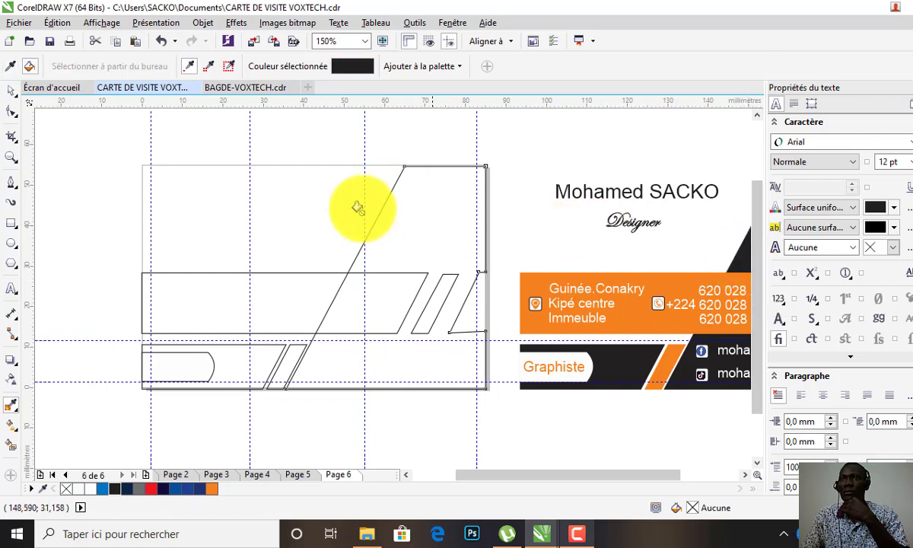
{"action": "left_click", "coordinate": [392, 221]}
{"action": "left_click", "coordinate": [11, 90]}
{"action": "left_click", "coordinate": [407, 249]}
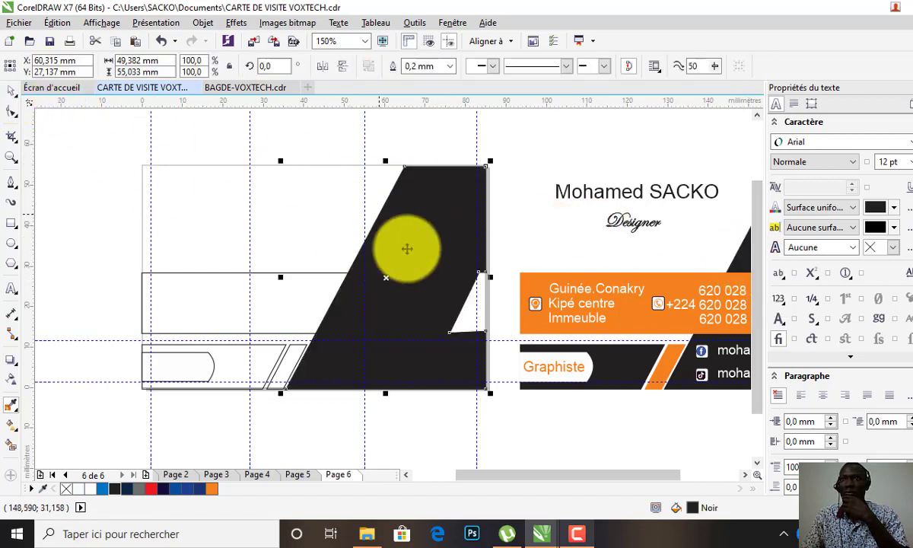
Step: Fill the slanted stripe on the black shape and the wide band with orange sampled from the reference card, and colour the band's outline to match
{"action": "left_click", "coordinate": [432, 302]}
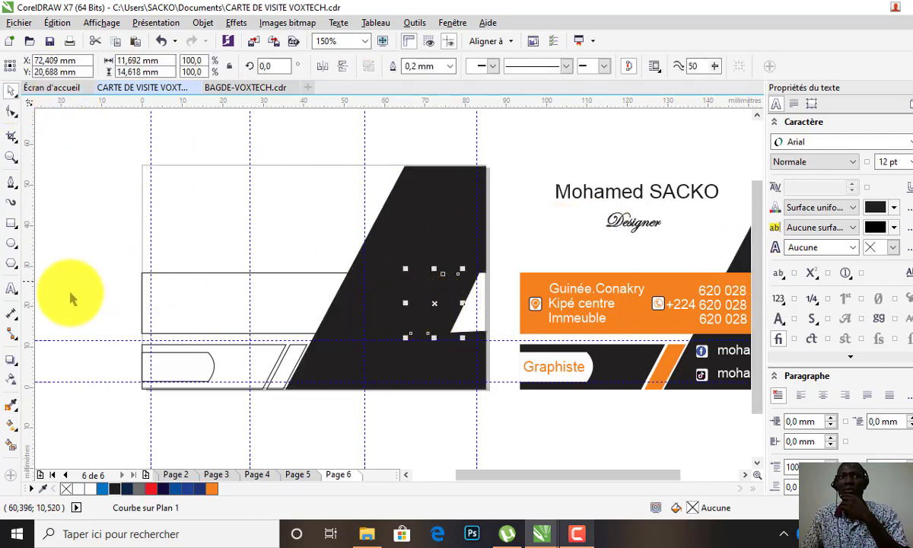
{"action": "left_click", "coordinate": [12, 405]}
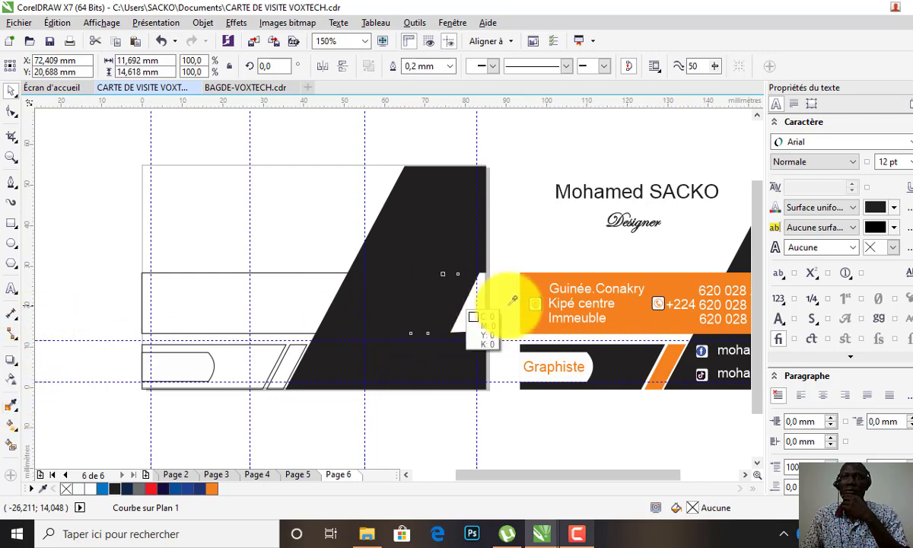
{"action": "left_click", "coordinate": [640, 309]}
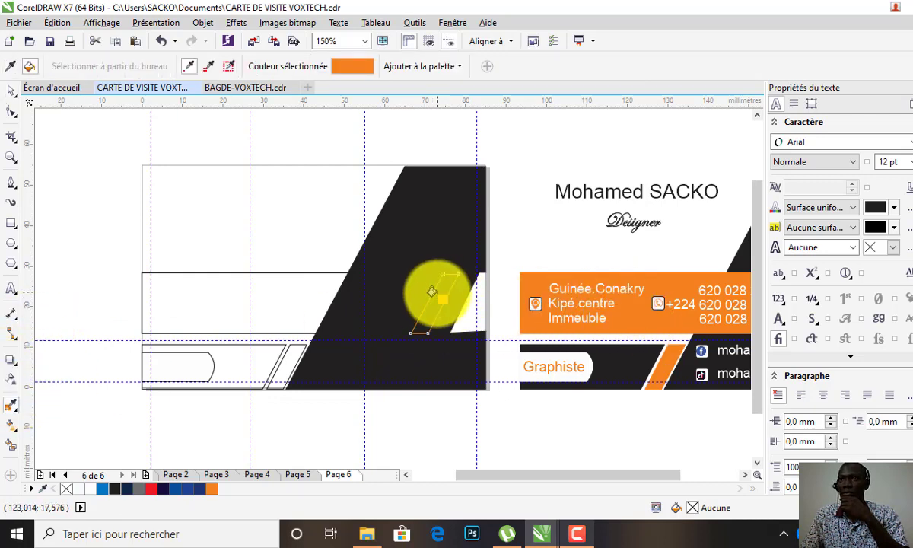
{"action": "left_click", "coordinate": [281, 290]}
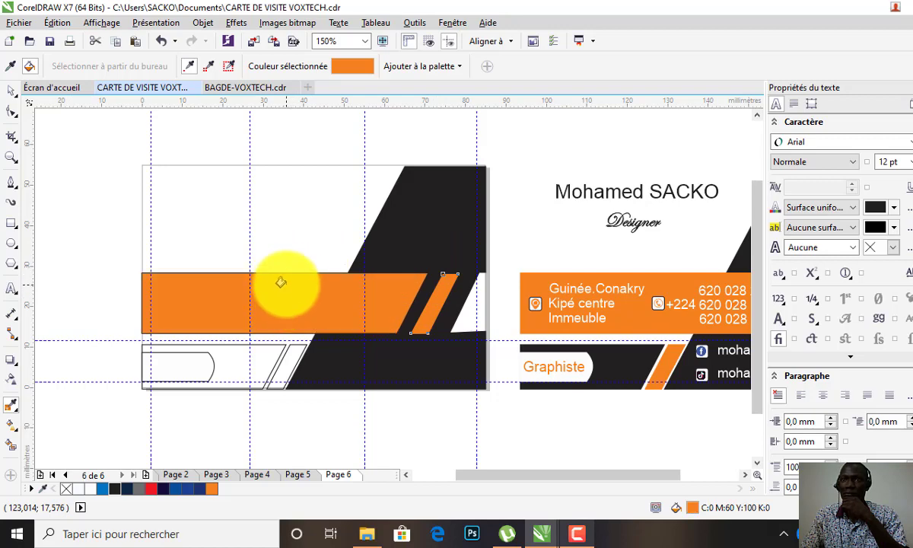
{"action": "scroll", "coordinate": [191, 274], "scroll_direction": "up", "scroll_amount": 3}
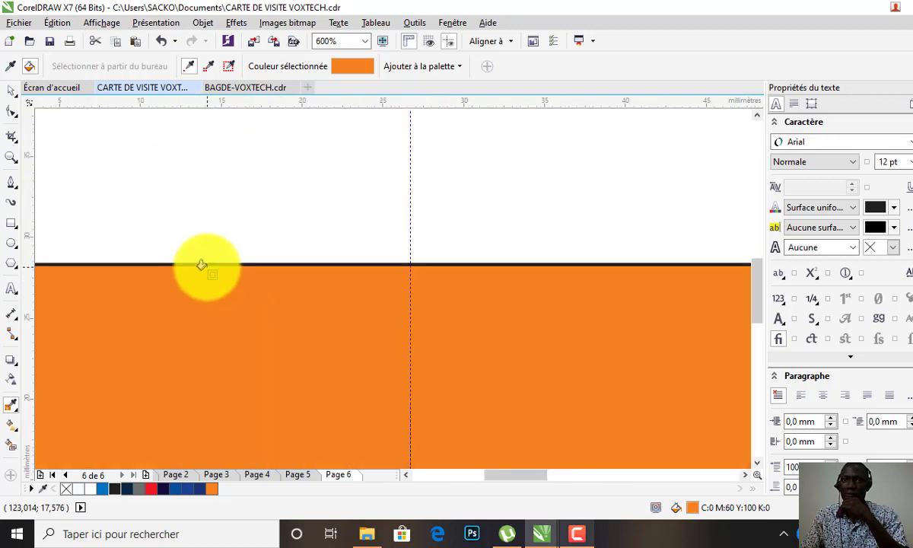
{"action": "scroll", "coordinate": [223, 256], "scroll_direction": "down", "scroll_amount": 3}
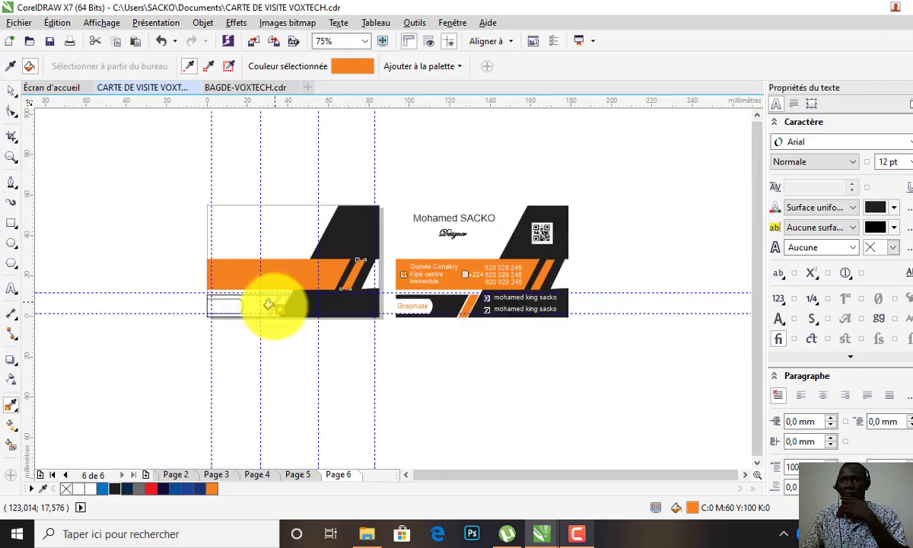
Step: Using colours sampled from the reference card, make the lower band black and the small slanted stripe beside it orange, including its outline
{"action": "left_click", "coordinate": [11, 66]}
{"action": "left_click", "coordinate": [521, 246]}
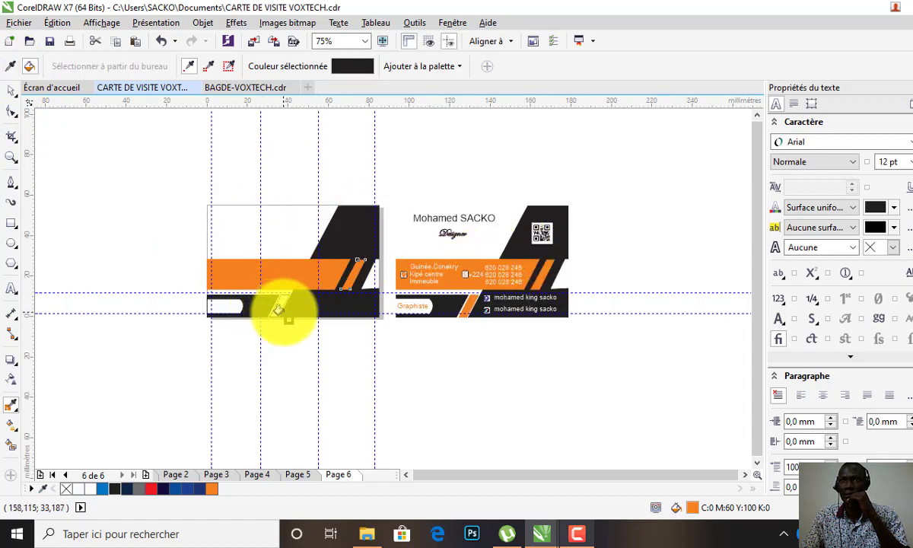
{"action": "left_click", "coordinate": [11, 67]}
{"action": "left_click", "coordinate": [467, 270]}
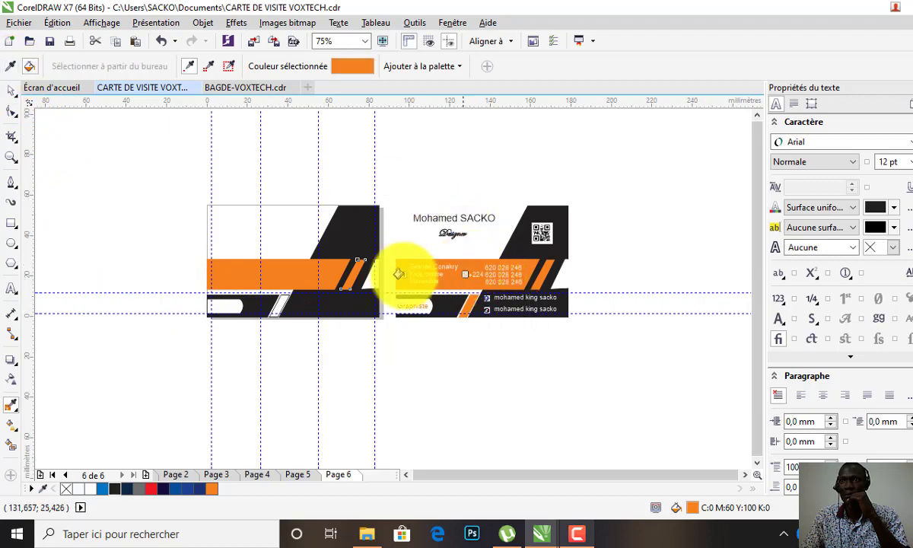
{"action": "scroll", "coordinate": [282, 299], "scroll_direction": "up", "scroll_amount": 2}
{"action": "left_click", "coordinate": [270, 296]}
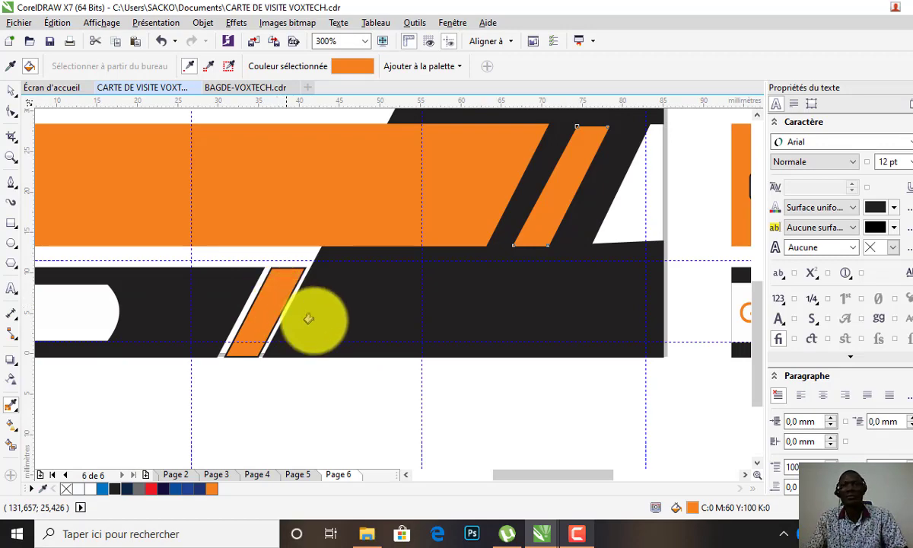
{"action": "scroll", "coordinate": [286, 298], "scroll_direction": "up", "scroll_amount": 2}
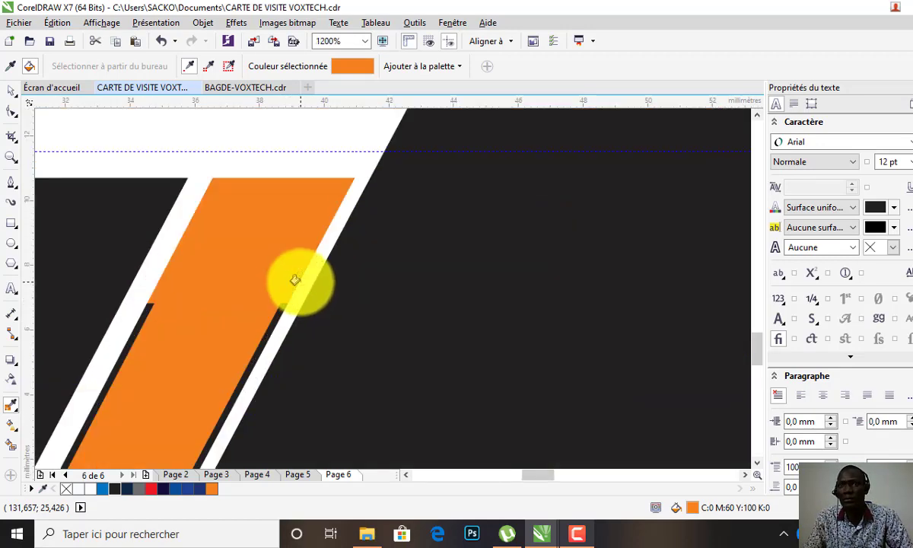
{"action": "scroll", "coordinate": [296, 287], "scroll_direction": "down", "scroll_amount": 2}
{"action": "scroll", "coordinate": [296, 286], "scroll_direction": "down", "scroll_amount": 6}
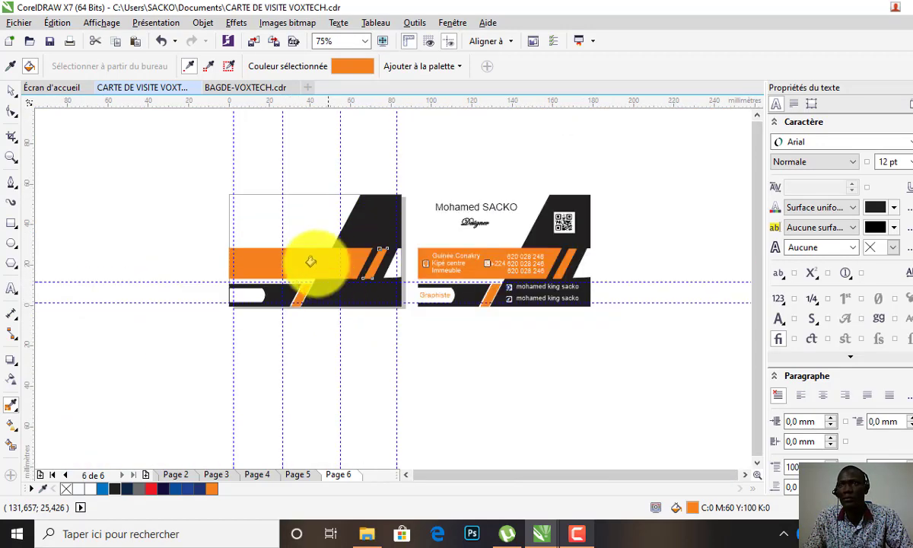
{"action": "scroll", "coordinate": [310, 261], "scroll_direction": "up", "scroll_amount": 1}
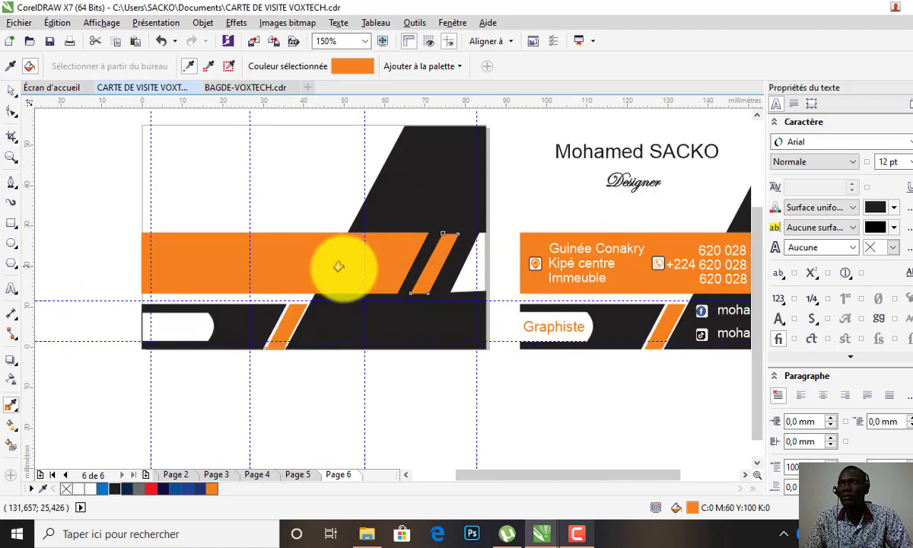
{"action": "left_click", "coordinate": [13, 91]}
{"action": "left_click", "coordinate": [58, 145]}
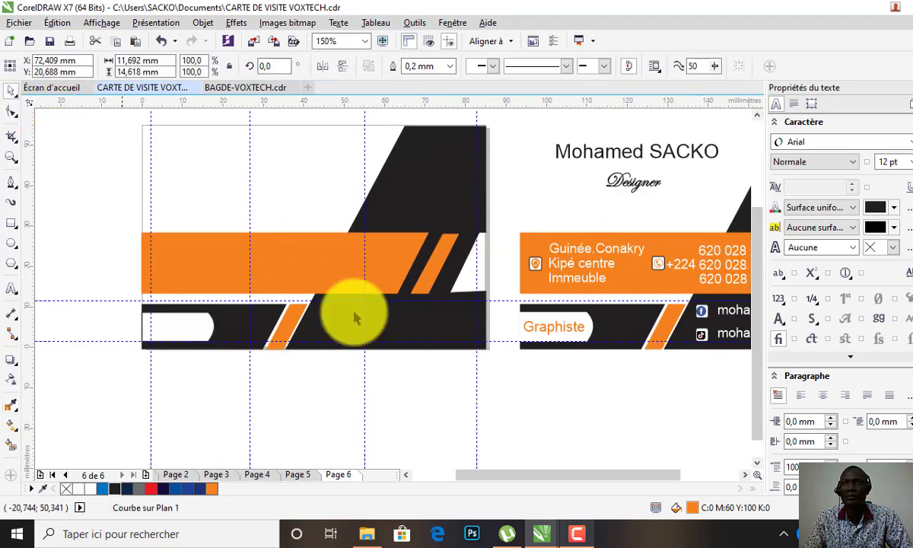
Step: Draw a rectangle about 6.2 × 6.4 mm near the wide orange band's left end and round its corners by about 0.94 mm
{"action": "left_click", "coordinate": [12, 223]}
{"action": "left_click_drag", "start_coordinate": [152, 252], "coordinate": [174, 271]}
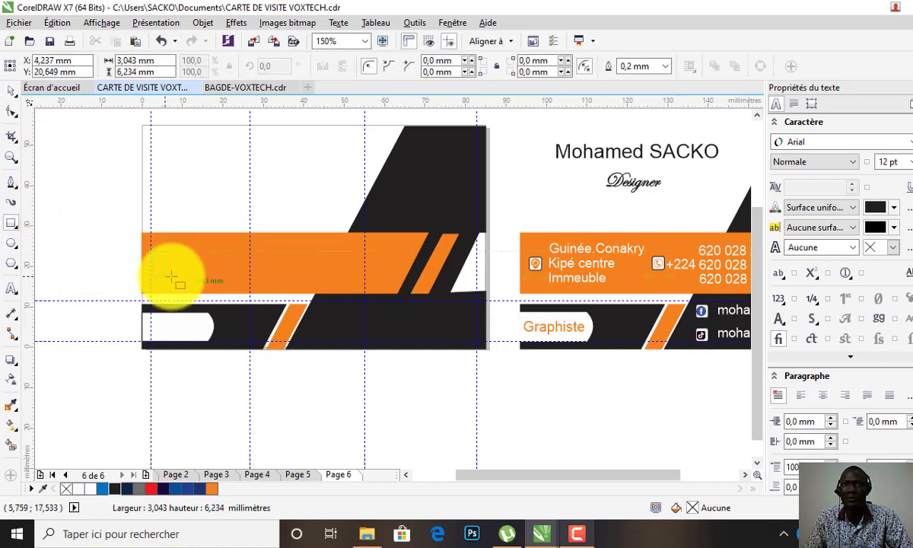
{"action": "left_click_drag", "start_coordinate": [175, 276], "coordinate": [175, 277]}
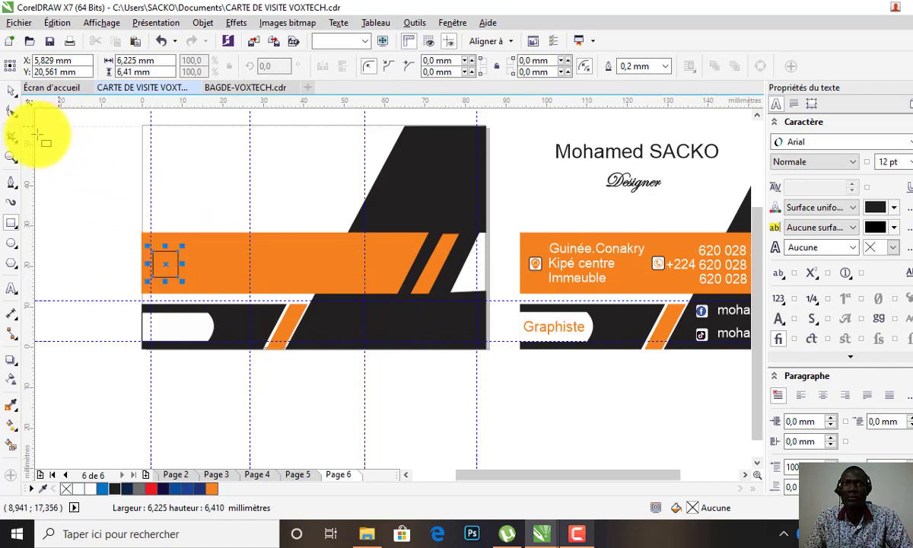
{"action": "left_click", "coordinate": [12, 113]}
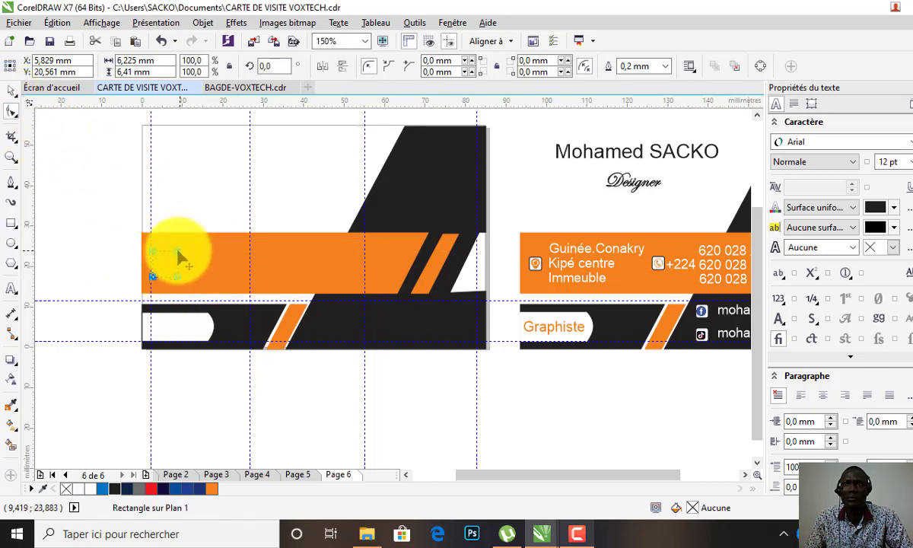
{"action": "left_click_drag", "start_coordinate": [176, 254], "coordinate": [187, 238]}
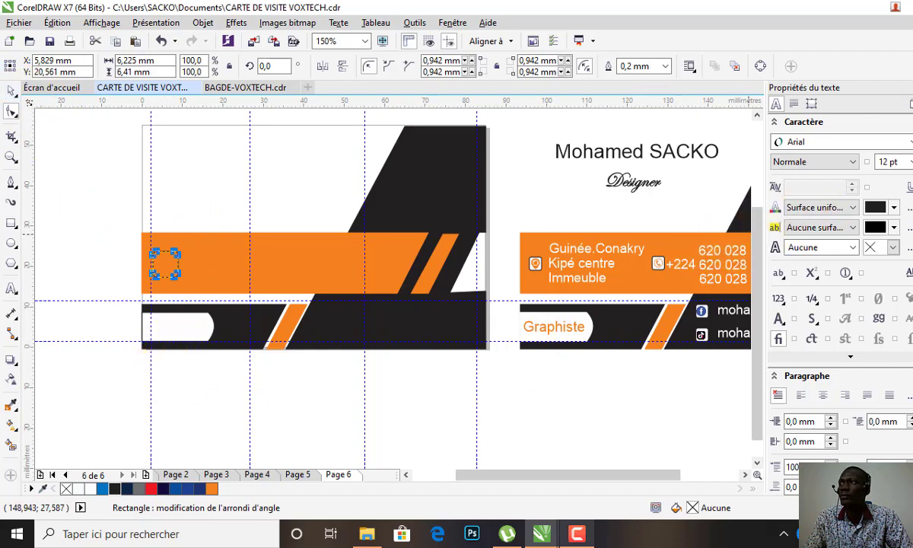
Step: Fill the rounded square white and scale it about its centre to about 4.4 × 4.5 mm
{"action": "left_click", "coordinate": [11, 91]}
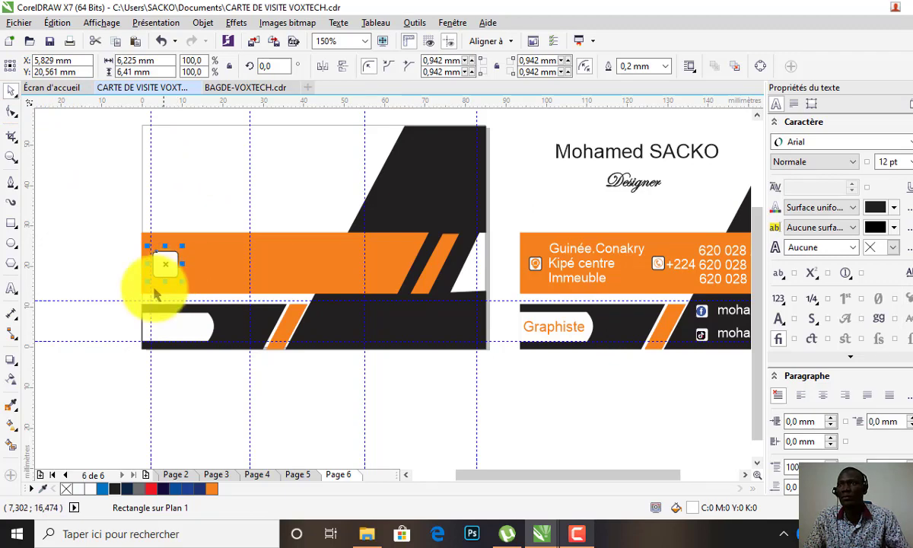
{"action": "scroll", "coordinate": [154, 293], "scroll_direction": "up", "scroll_amount": 1}
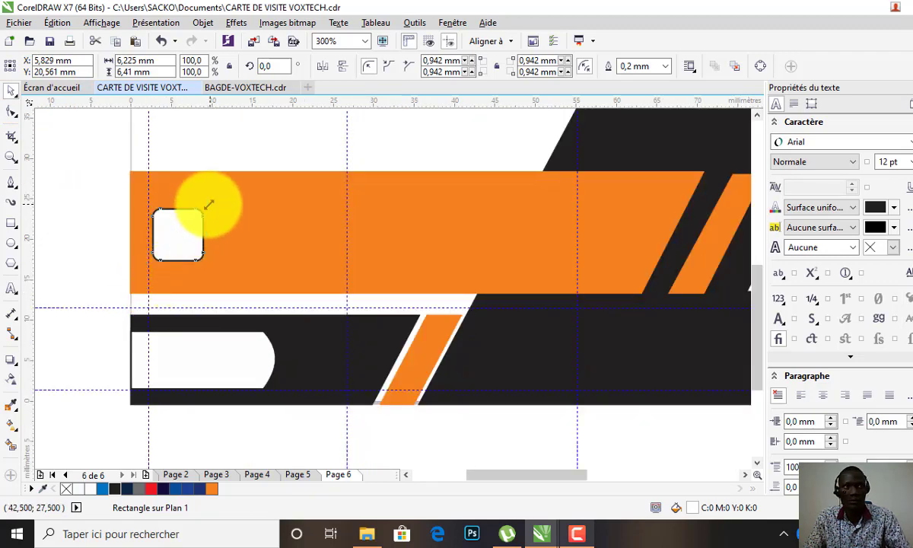
{"action": "left_click_drag", "start_coordinate": [208, 204], "coordinate": [205, 210]}
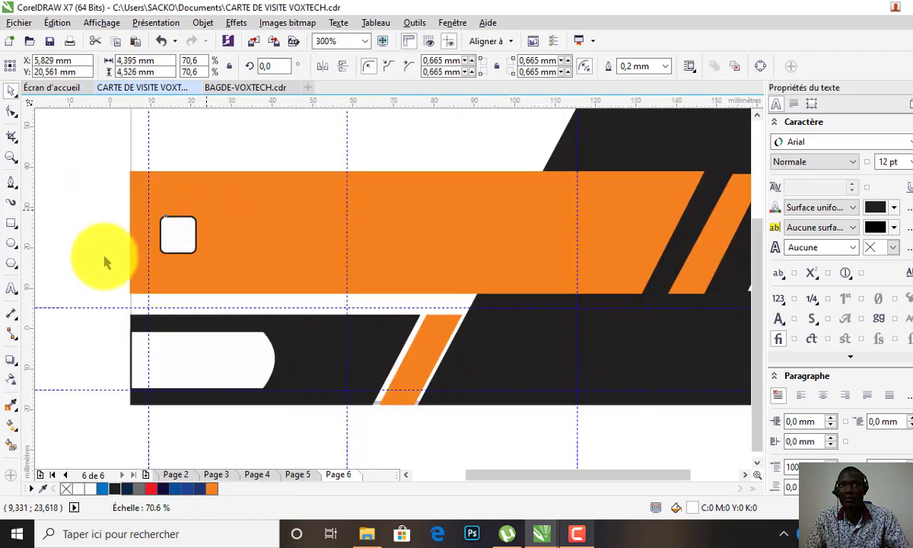
{"action": "scroll", "coordinate": [105, 256], "scroll_direction": "down", "scroll_amount": 2}
{"action": "scroll", "coordinate": [114, 256], "scroll_direction": "up", "scroll_amount": 1}
Step: Duplicate the white rounded square and place the copy near the middle of the wide orange band, at about X 40.8, Y 19.8 mm
{"action": "key", "text": "ctrl+d"}
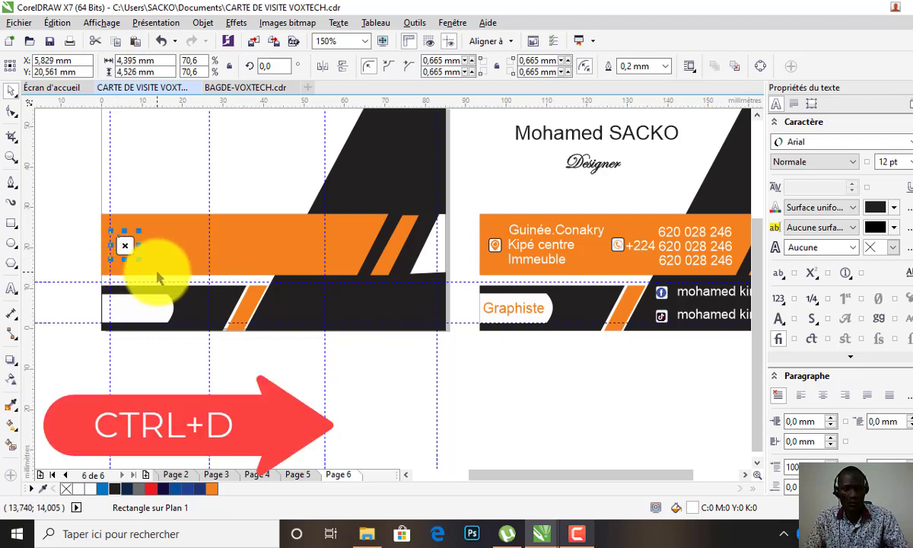
{"action": "left_click_drag", "start_coordinate": [124, 245], "coordinate": [146, 226]}
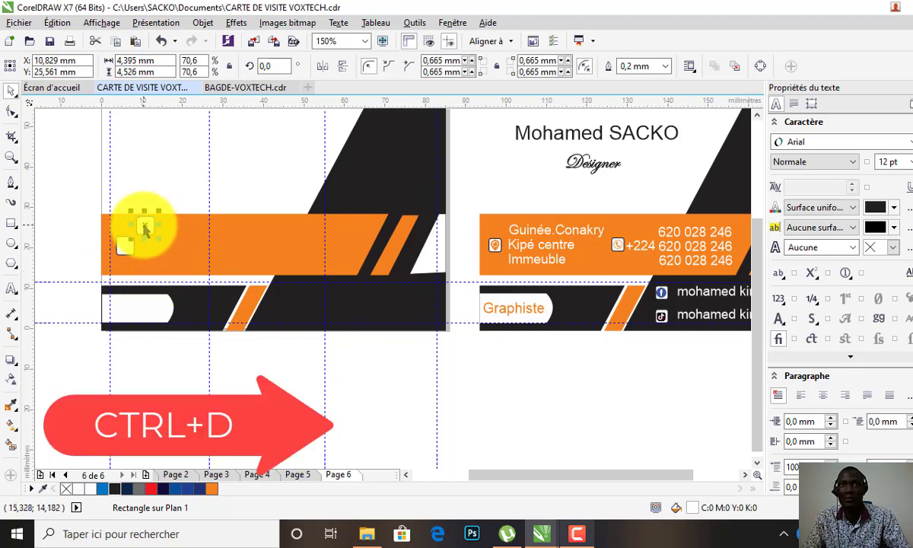
{"action": "left_click_drag", "start_coordinate": [201, 233], "coordinate": [264, 249]}
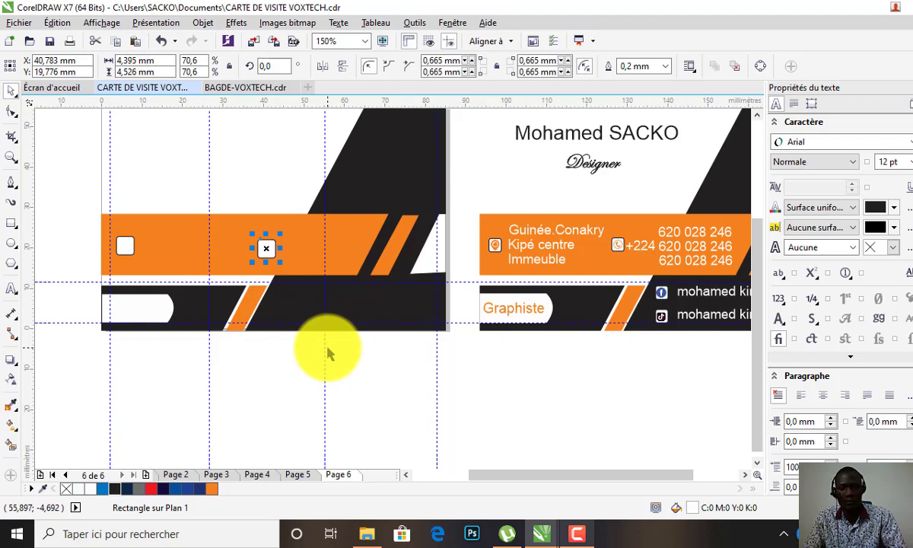
Step: Duplicate the rounded square twice, stacking the copies in the lower black area at about X 45.2 mm, with Y 8.8 and 3.1 mm
{"action": "key", "text": "ctrl+d"}
{"action": "left_click_drag", "start_coordinate": [399, 252], "coordinate": [292, 294]}
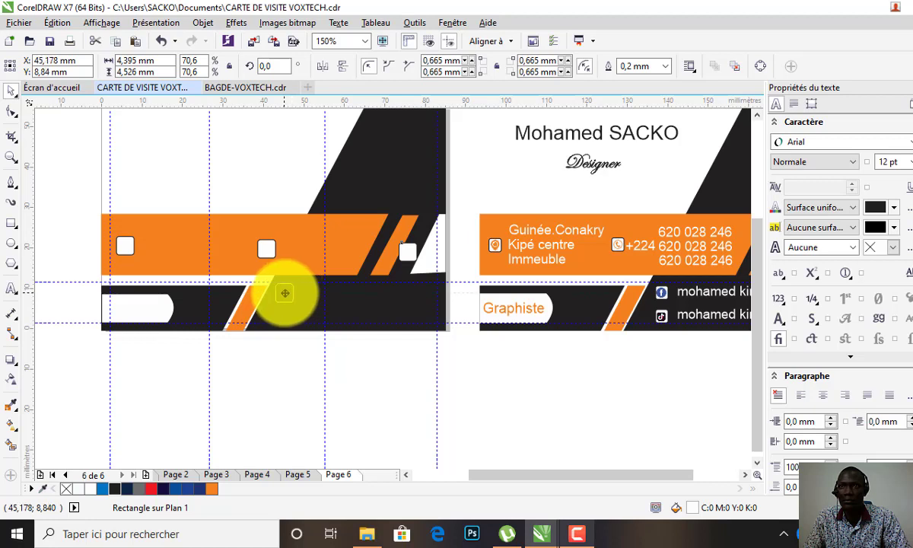
{"action": "left_click_drag", "start_coordinate": [285, 293], "coordinate": [285, 293]}
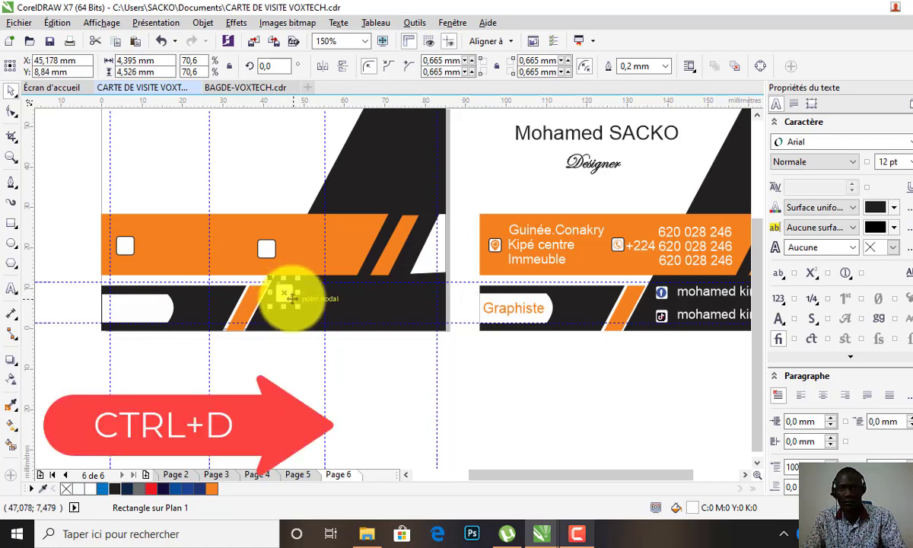
{"action": "key", "text": "ctrl+d"}
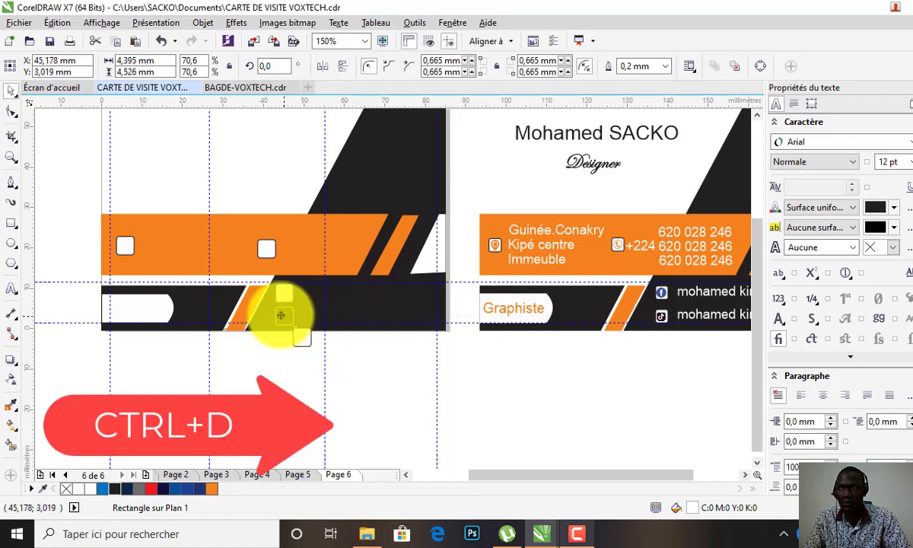
{"action": "left_click_drag", "start_coordinate": [281, 315], "coordinate": [281, 315]}
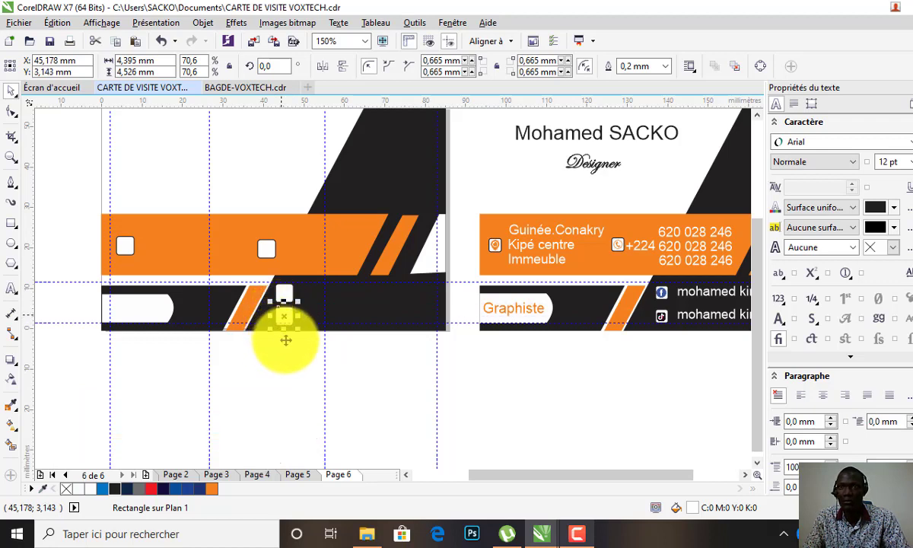
Step: Select the two stacked white squares and scale them together about their centre to about 4.0 × 9.4 mm overall
{"action": "left_click", "coordinate": [287, 296], "text": "shift"}
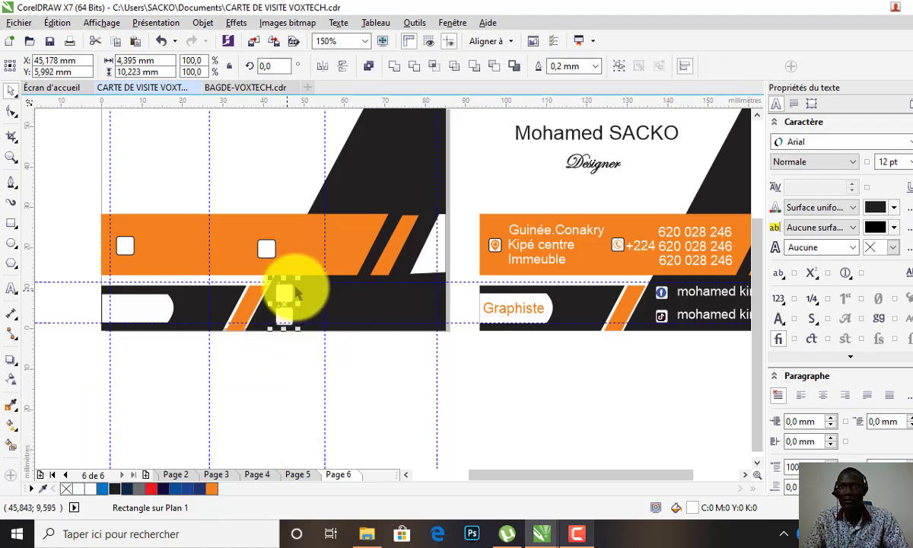
{"action": "left_click_drag", "start_coordinate": [299, 280], "coordinate": [285, 304]}
{"action": "scroll", "coordinate": [286, 304], "scroll_direction": "up", "scroll_amount": 3}
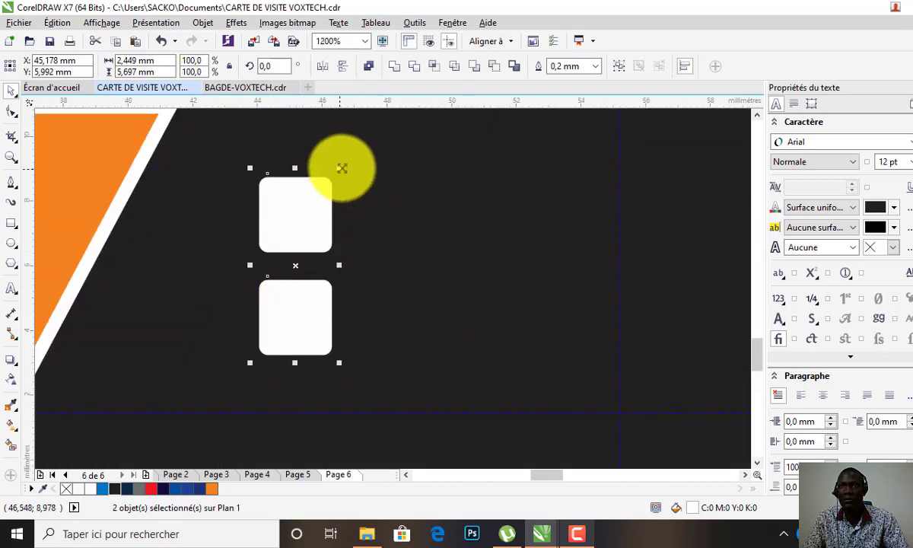
{"action": "left_click_drag", "start_coordinate": [341, 168], "coordinate": [308, 253]}
{"action": "scroll", "coordinate": [308, 254], "scroll_direction": "down", "scroll_amount": 2}
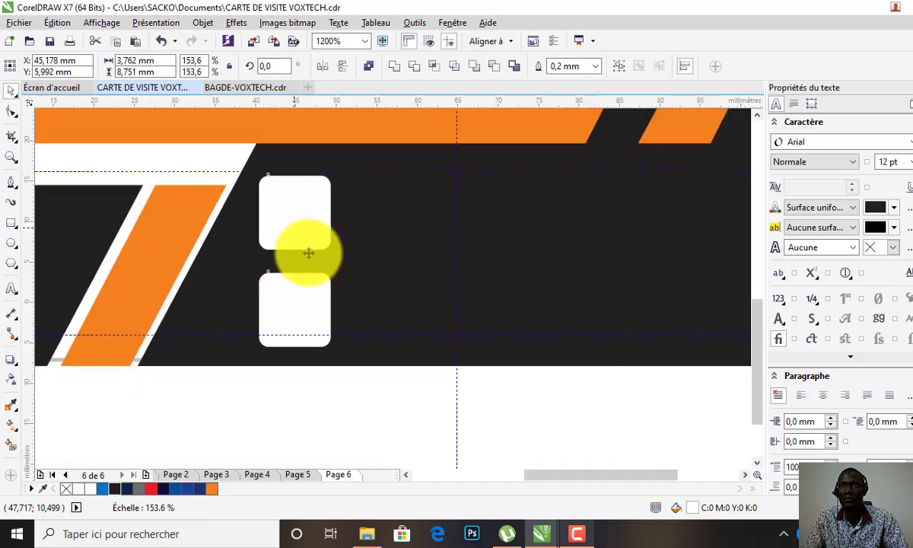
{"action": "scroll", "coordinate": [308, 253], "scroll_direction": "down", "scroll_amount": 2}
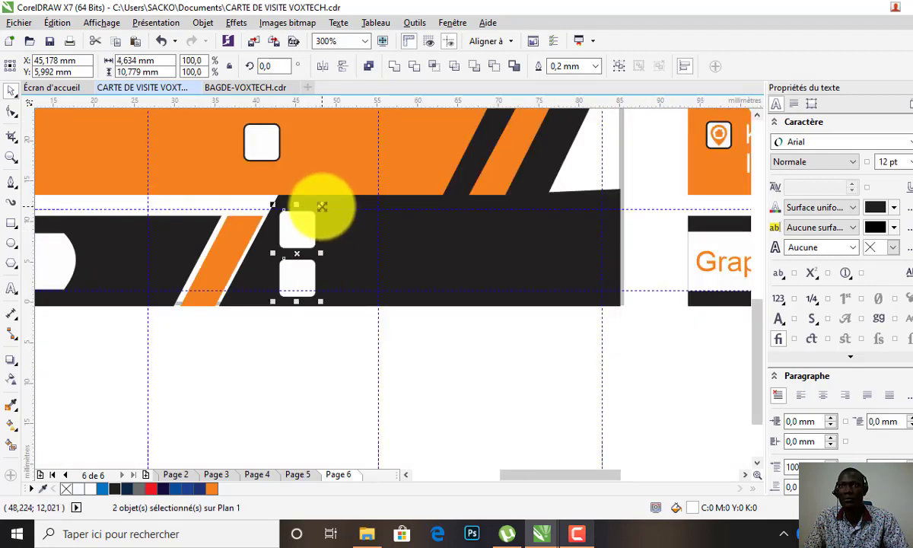
{"action": "left_click_drag", "start_coordinate": [322, 206], "coordinate": [321, 220]}
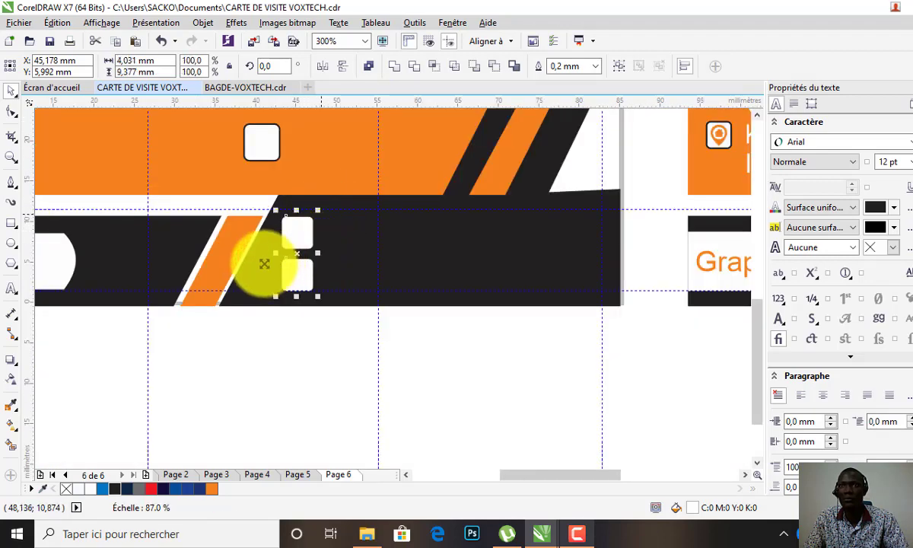
{"action": "scroll", "coordinate": [263, 261], "scroll_direction": "down", "scroll_amount": 1}
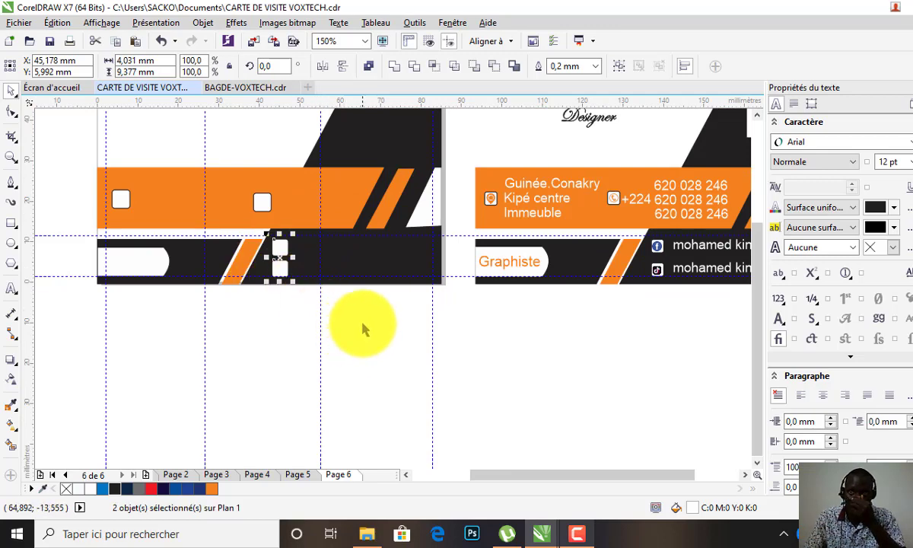
{"action": "left_click", "coordinate": [286, 327]}
{"action": "scroll", "coordinate": [267, 337], "scroll_direction": "down", "scroll_amount": 1}
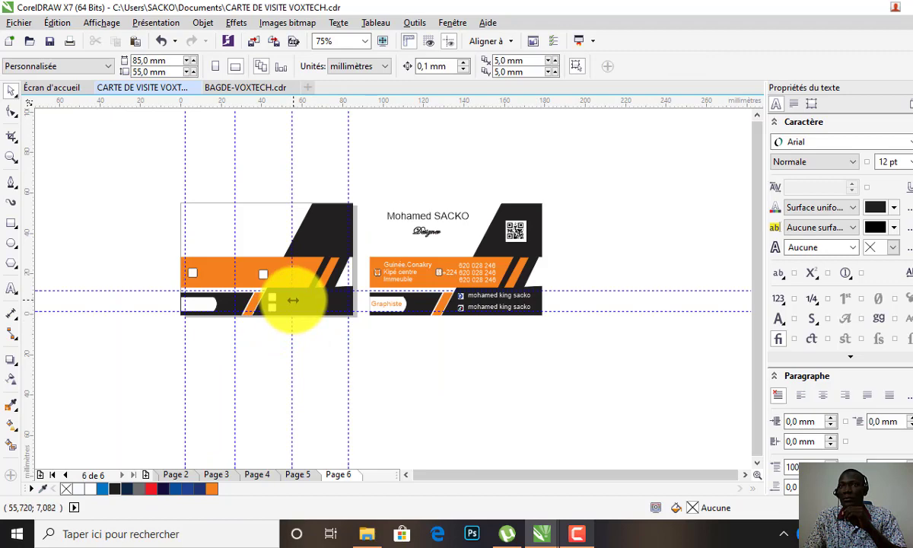
{"action": "scroll", "coordinate": [293, 299], "scroll_direction": "up", "scroll_amount": 1}
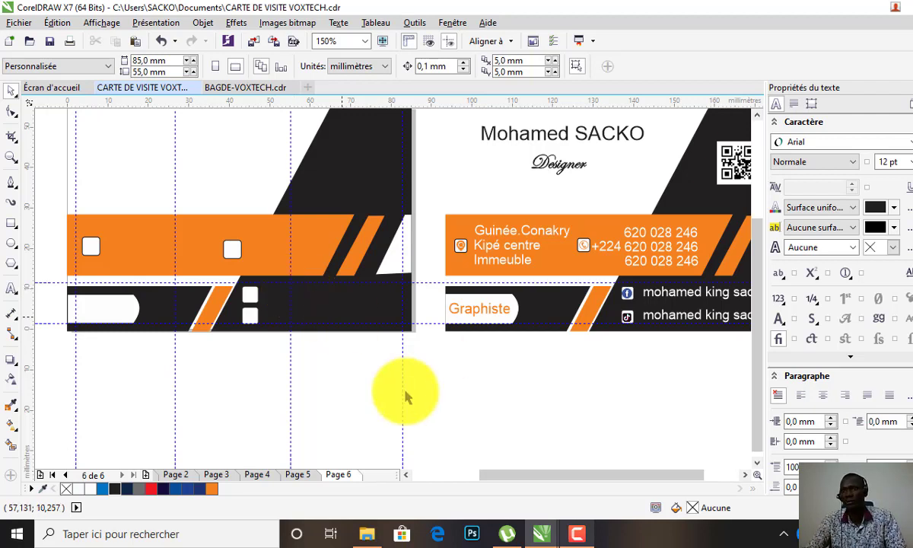
Step: Copy the QR code from the reference card onto the new card's upper black shape, at about X 72.9, Y 40.8 mm
{"action": "scroll", "coordinate": [297, 308], "scroll_direction": "down", "scroll_amount": 1}
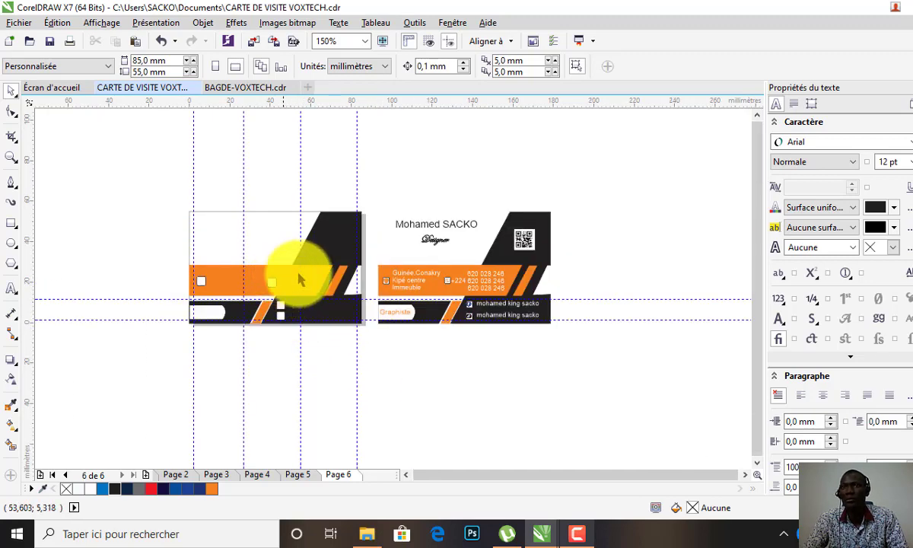
{"action": "left_click", "coordinate": [522, 240]}
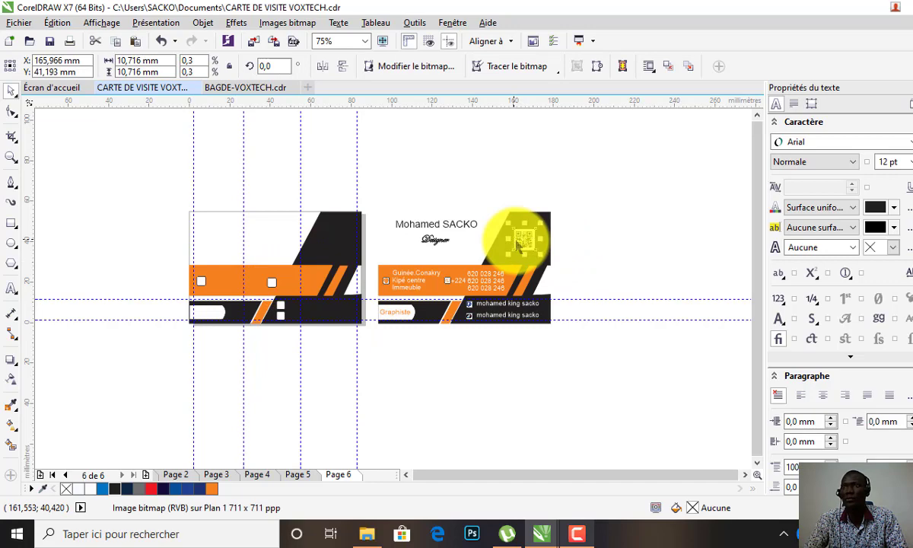
{"action": "left_click_drag", "start_coordinate": [521, 242], "coordinate": [337, 239]}
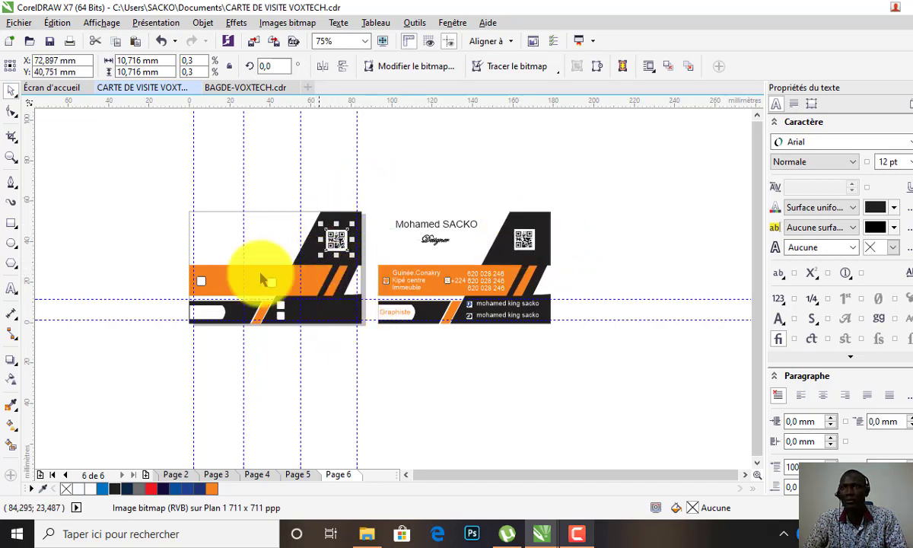
{"action": "scroll", "coordinate": [214, 261], "scroll_direction": "up", "scroll_amount": 3}
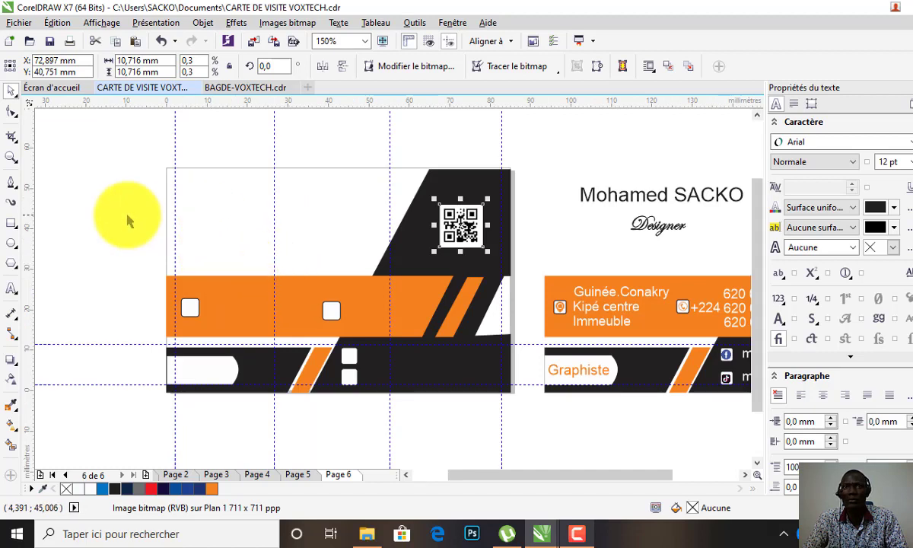
{"action": "left_click", "coordinate": [66, 226]}
Step: Add the cardholder's full name as 14 pt Arial text in the upper white area, at about X 27.2, Y 46.6 mm
{"action": "left_click", "coordinate": [12, 288]}
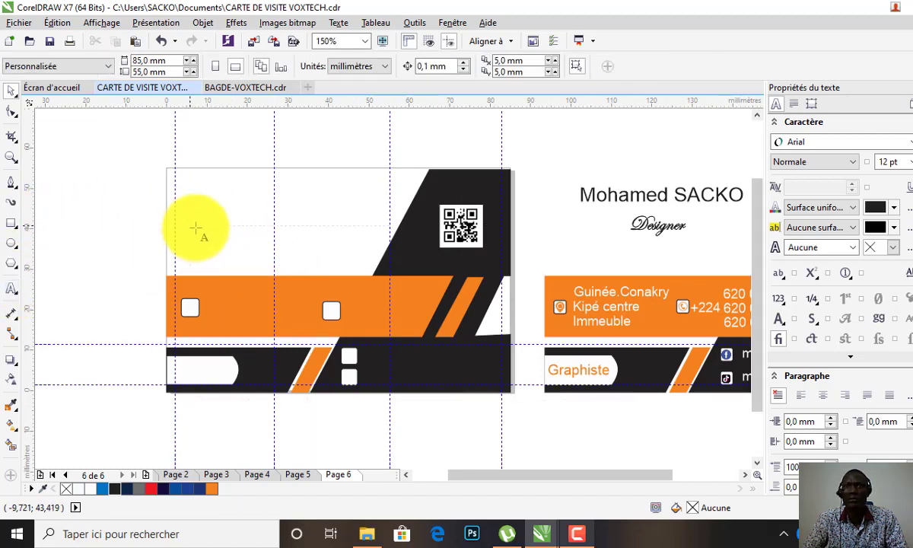
{"action": "left_click", "coordinate": [190, 221]}
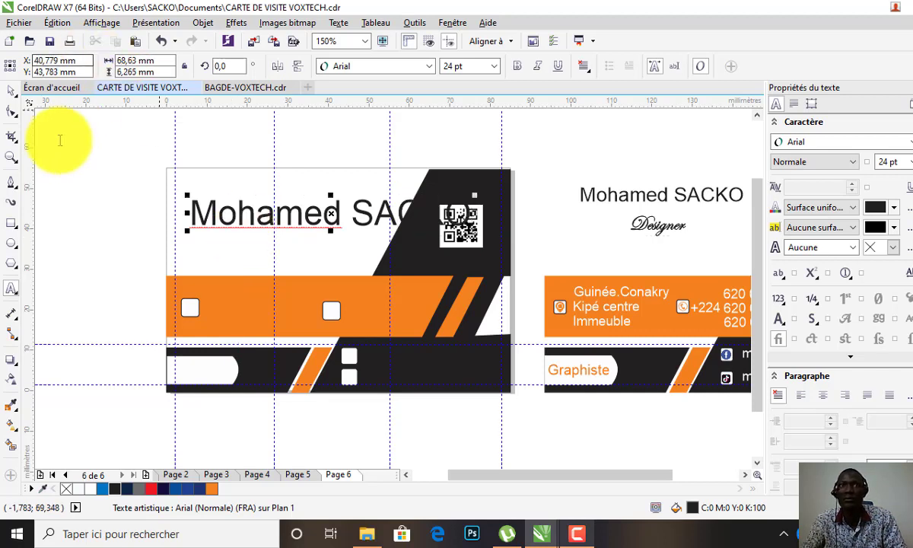
{"action": "left_click", "coordinate": [11, 91]}
{"action": "left_click", "coordinate": [494, 67]}
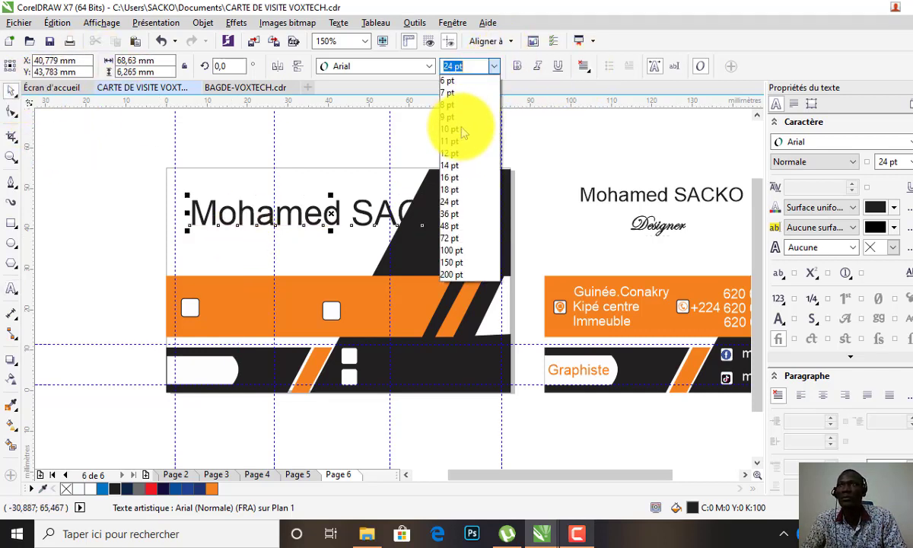
{"action": "left_click", "coordinate": [456, 148]}
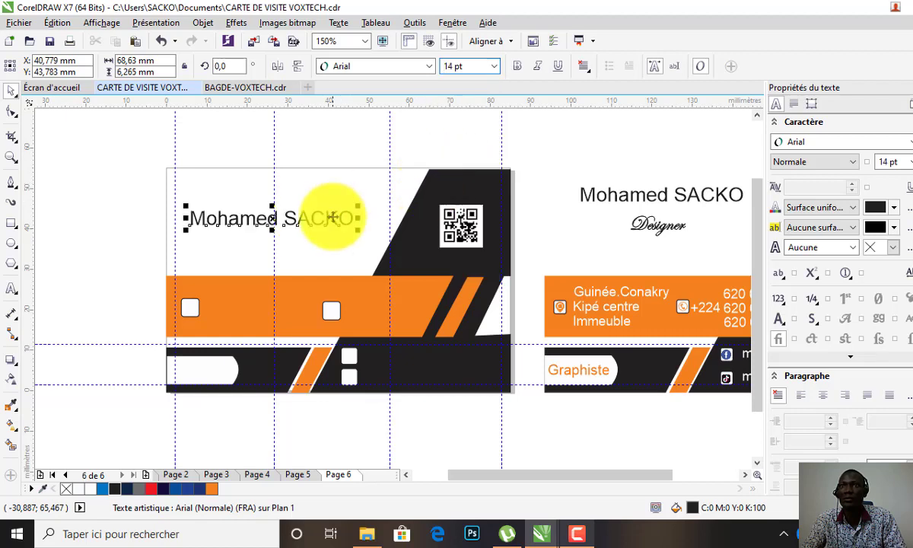
{"action": "mouse_move", "coordinate": [337, 218]}
{"action": "left_mouse_down"}
{"action": "mouse_move", "coordinate": [327, 202]}
{"action": "mouse_move", "coordinate": [343, 202]}
{"action": "left_mouse_up"}
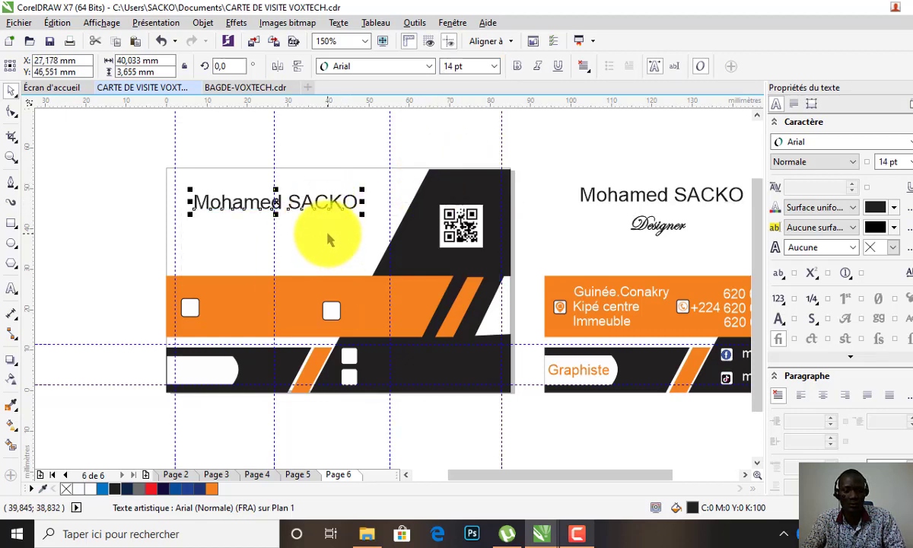
Step: Add the title "Designer" in 14 pt Edwardian Script ITC below the full name, at about X 24.6, Y 38.3 mm
{"action": "left_click_drag", "start_coordinate": [328, 239], "coordinate": [305, 247]}
{"action": "triple_click", "coordinate": [317, 244]}
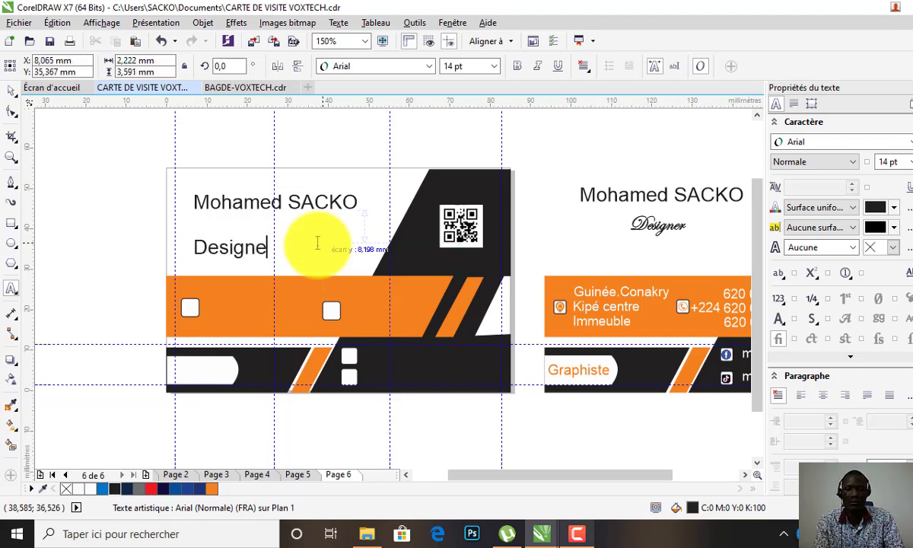
{"action": "type", "text": "r"}
{"action": "left_click", "coordinate": [10, 90]}
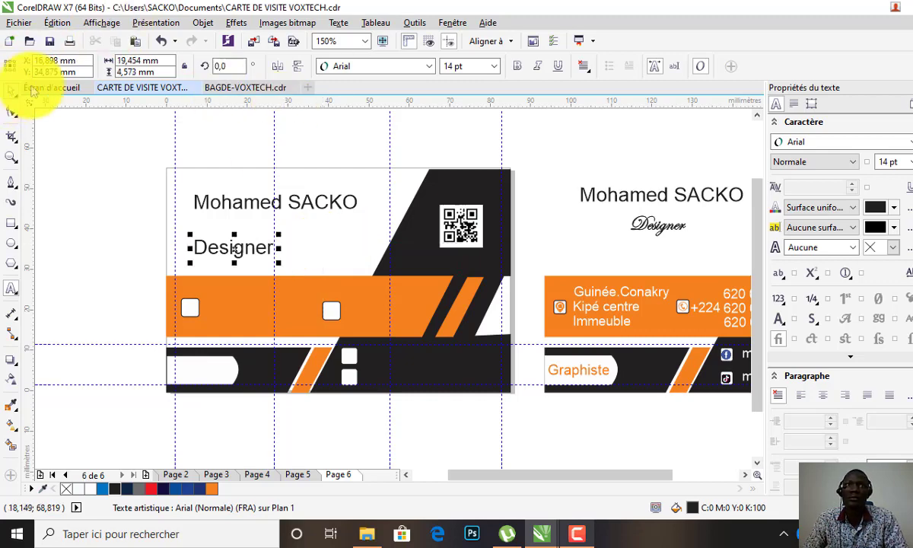
{"action": "left_click", "coordinate": [429, 66]}
{"action": "left_click", "coordinate": [390, 97]}
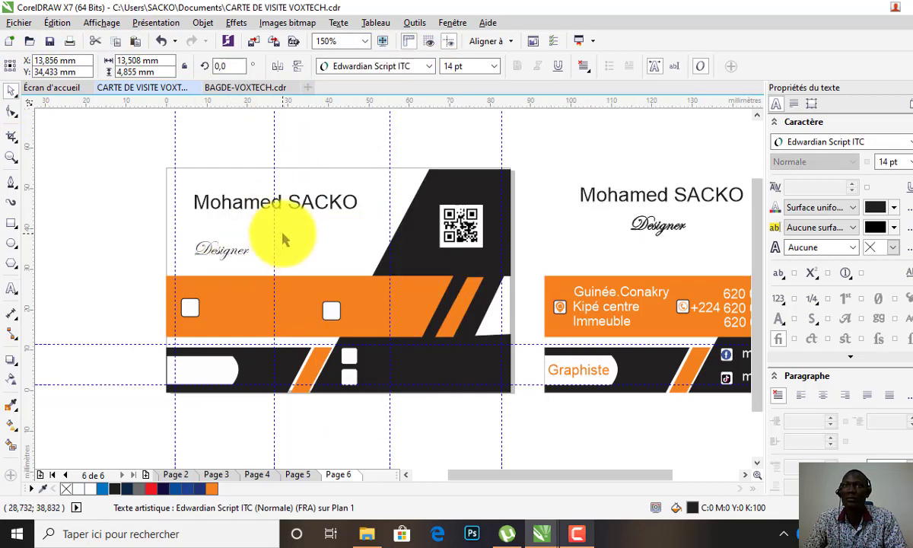
{"action": "left_click_drag", "start_coordinate": [224, 249], "coordinate": [280, 237]}
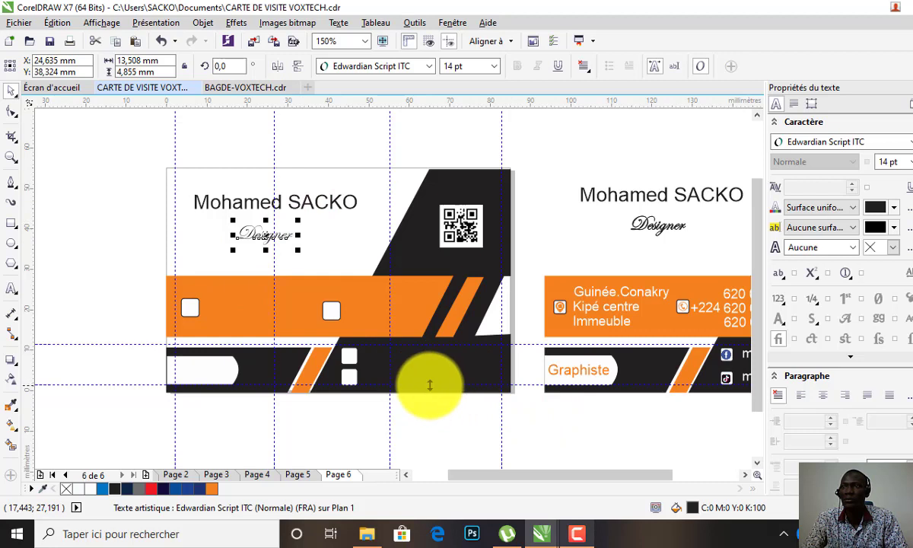
Step: Duplicate the name text into the wide orange band and replace its wording with the address's country and city line
{"action": "left_click", "coordinate": [288, 199]}
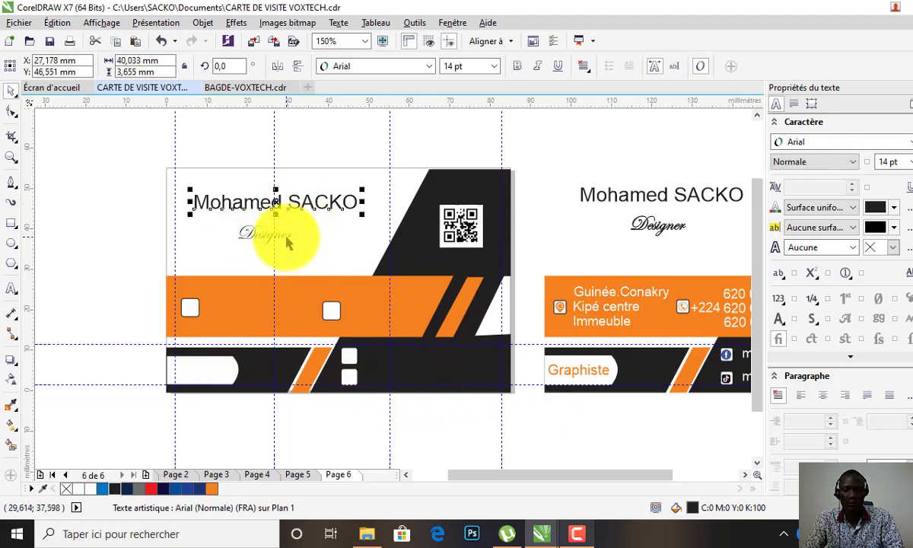
{"action": "key", "text": "ctrl+d"}
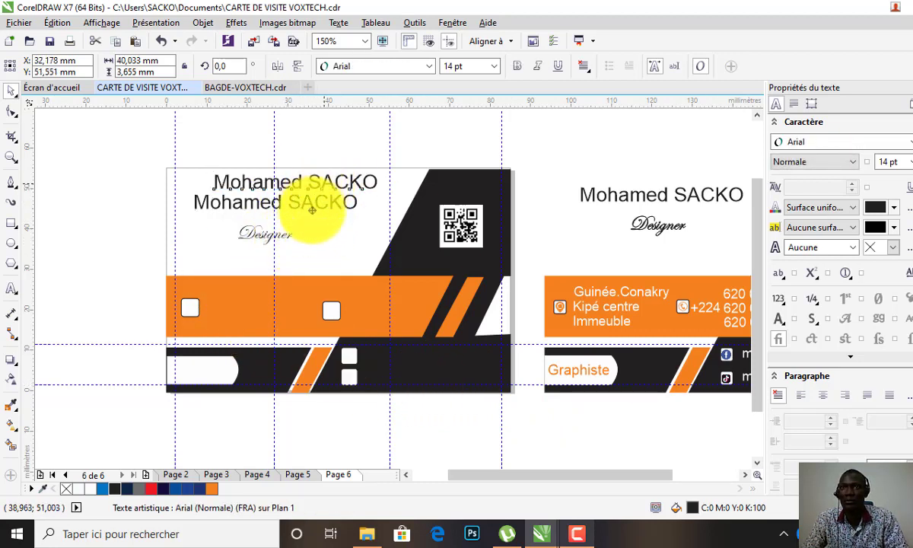
{"action": "left_click_drag", "start_coordinate": [312, 209], "coordinate": [314, 296]}
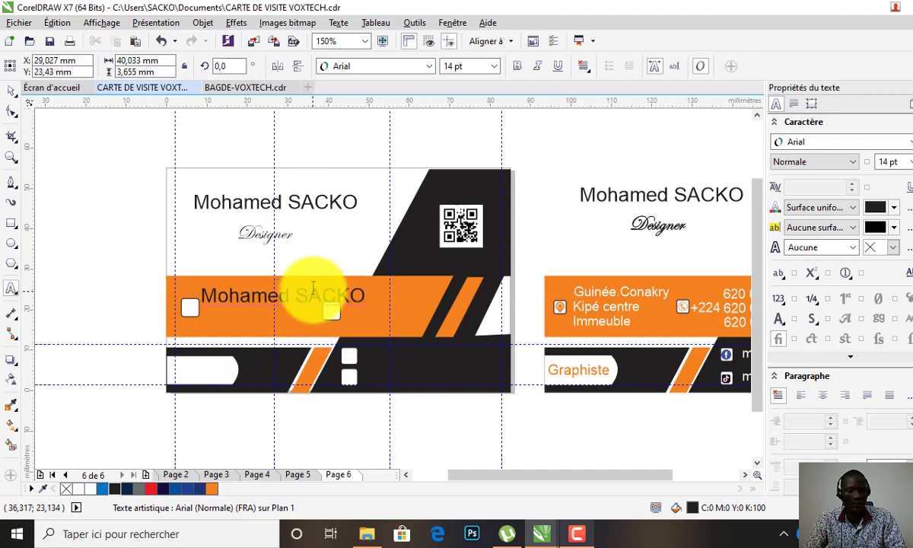
{"action": "triple_click", "coordinate": [312, 289]}
{"action": "type", "text": "Guinée.Conakry"}
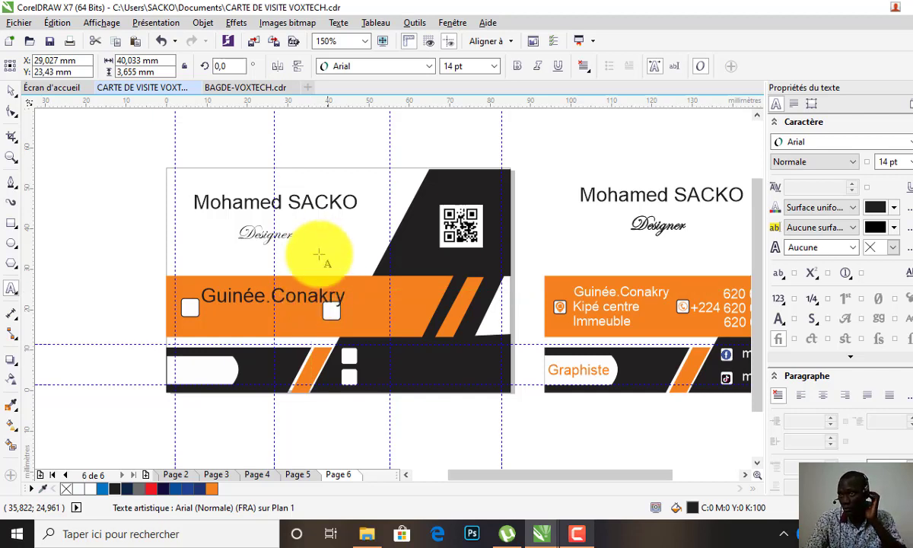
{"action": "left_click", "coordinate": [12, 90]}
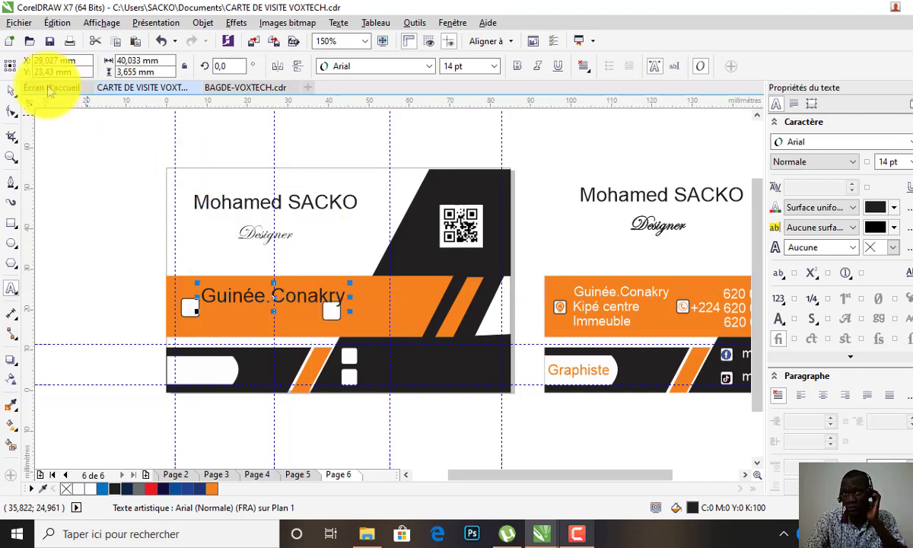
Step: Reduce the first address line to 10 pt and place it near the orange band's upper edge, at about X 20.6, Y 24.1 mm
{"action": "left_click", "coordinate": [494, 67]}
{"action": "left_click", "coordinate": [468, 143]}
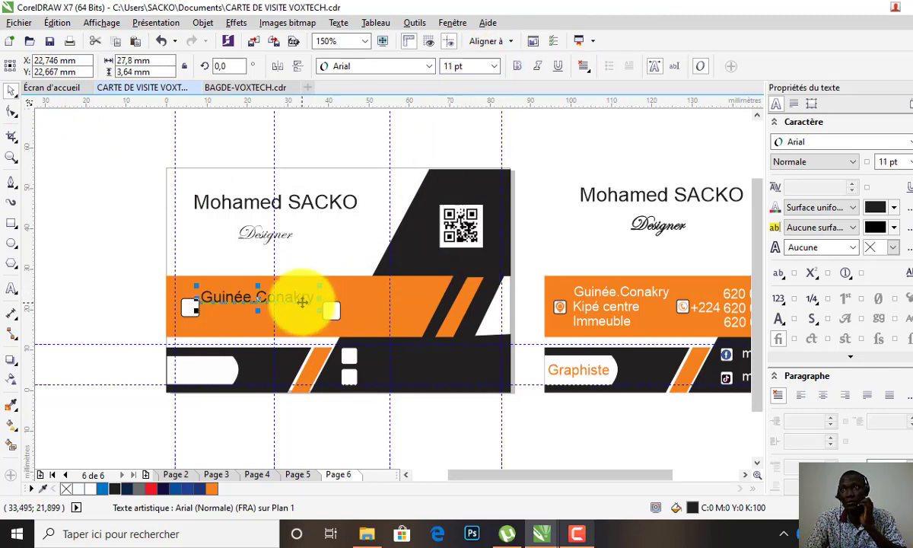
{"action": "left_click_drag", "start_coordinate": [302, 302], "coordinate": [299, 297]}
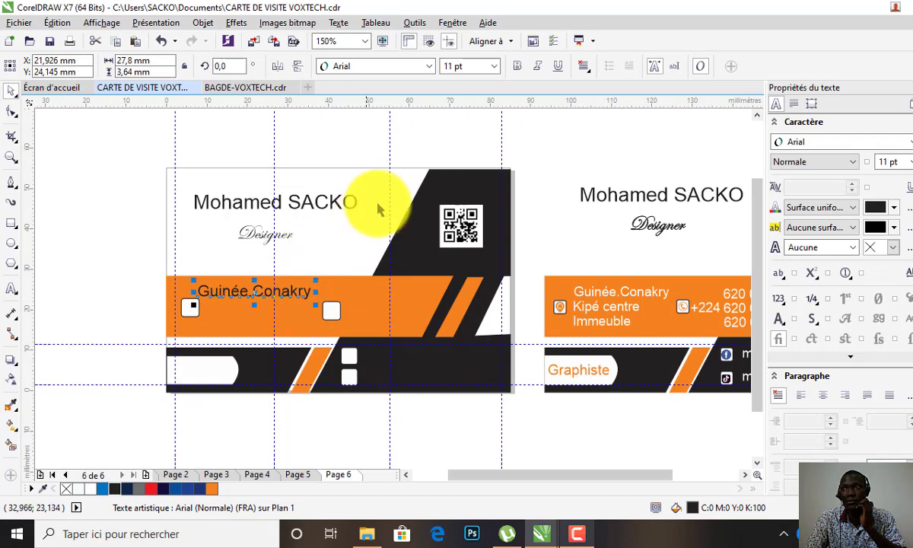
{"action": "left_click", "coordinate": [494, 66]}
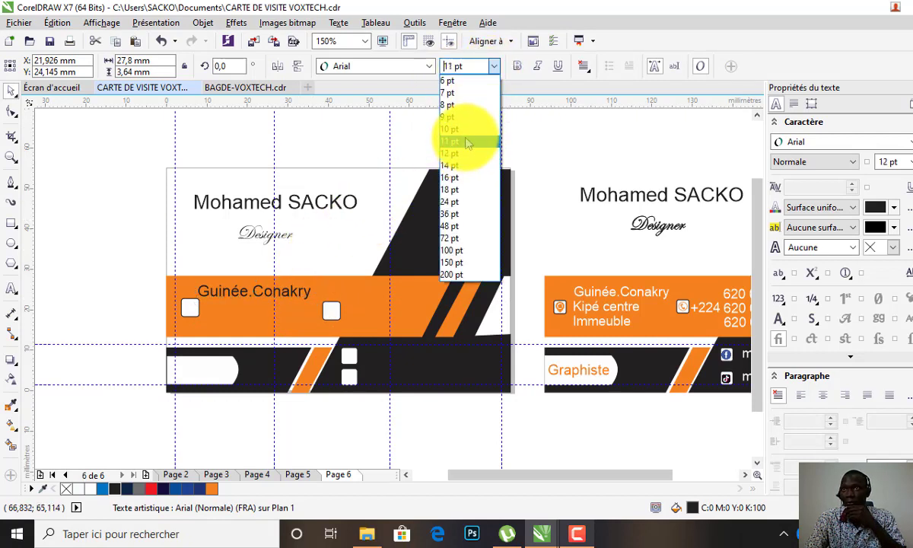
{"action": "left_click", "coordinate": [450, 130]}
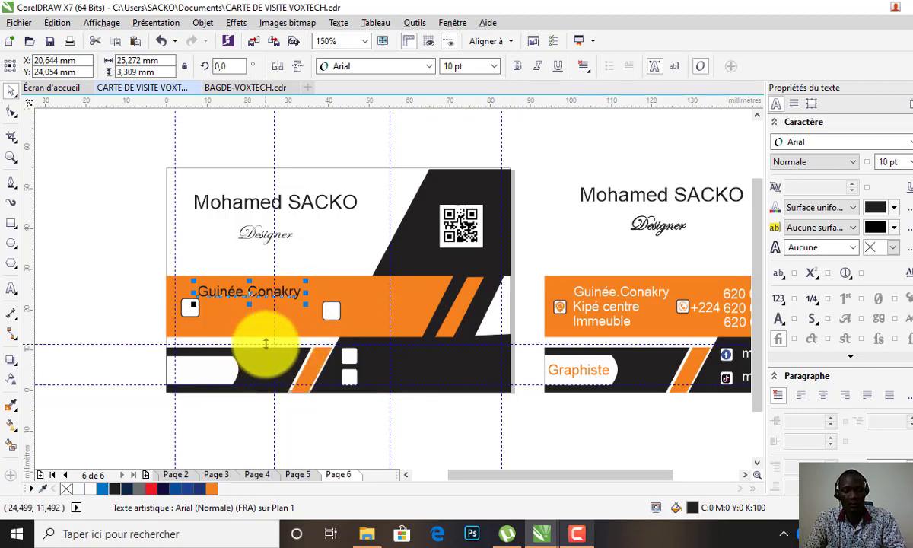
Step: Duplicate the first address line directly below, at about Y 20.2 mm, and replace the copy's wording with the district line
{"action": "key", "text": "ctrl+d"}
{"action": "left_click_drag", "start_coordinate": [291, 274], "coordinate": [268, 312]}
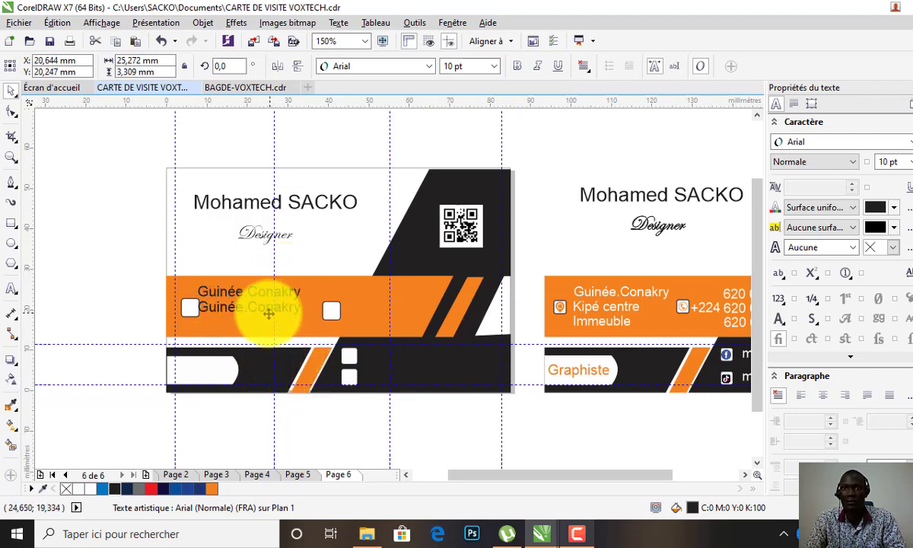
{"action": "double_click", "coordinate": [277, 310]}
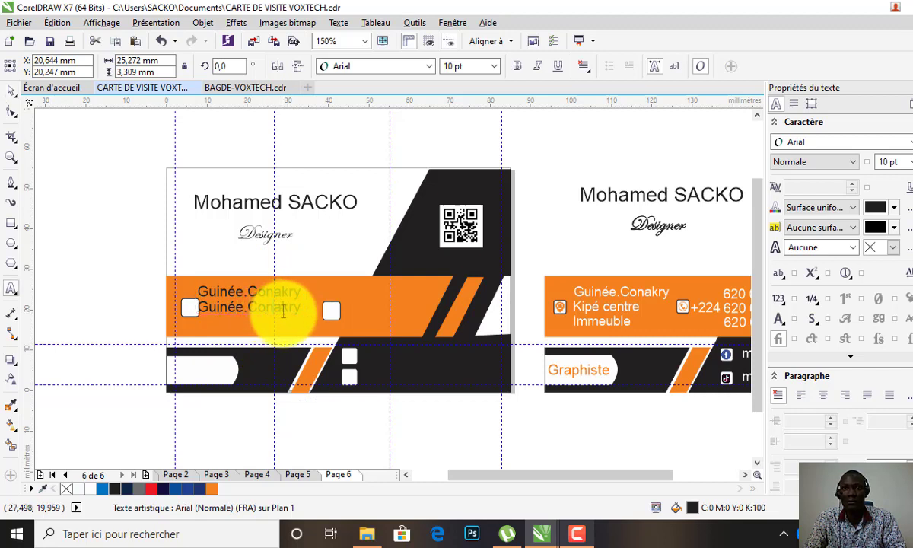
{"action": "key", "text": "ctrl+a"}
{"action": "type", "text": "Ki"}
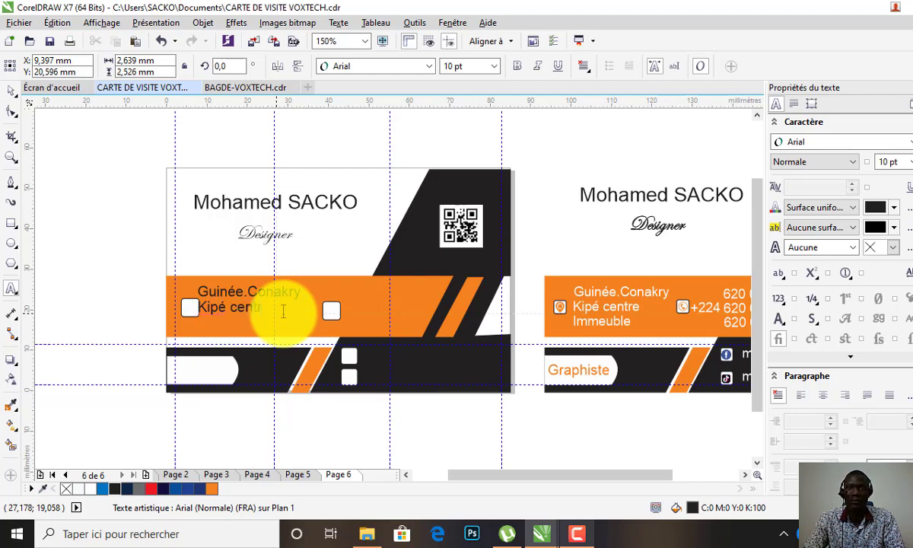
{"action": "left_click", "coordinate": [12, 93]}
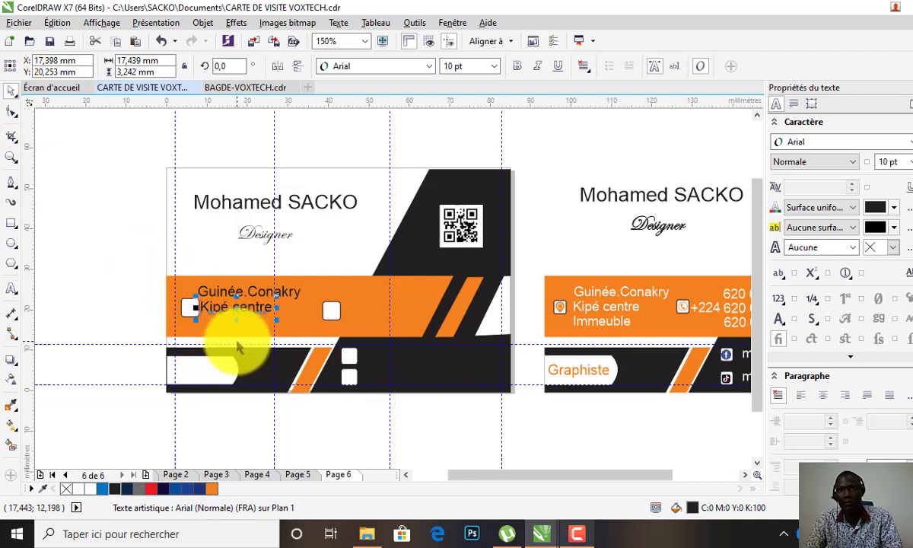
Step: Copy the district line directly below itself, at about Y 16.7 mm, and replace the copy's wording with the building line
{"action": "mouse_move", "coordinate": [243, 307]}
{"action": "left_mouse_down"}
{"action": "mouse_move", "coordinate": [266, 289]}
{"action": "mouse_move", "coordinate": [239, 325]}
{"action": "left_mouse_up"}
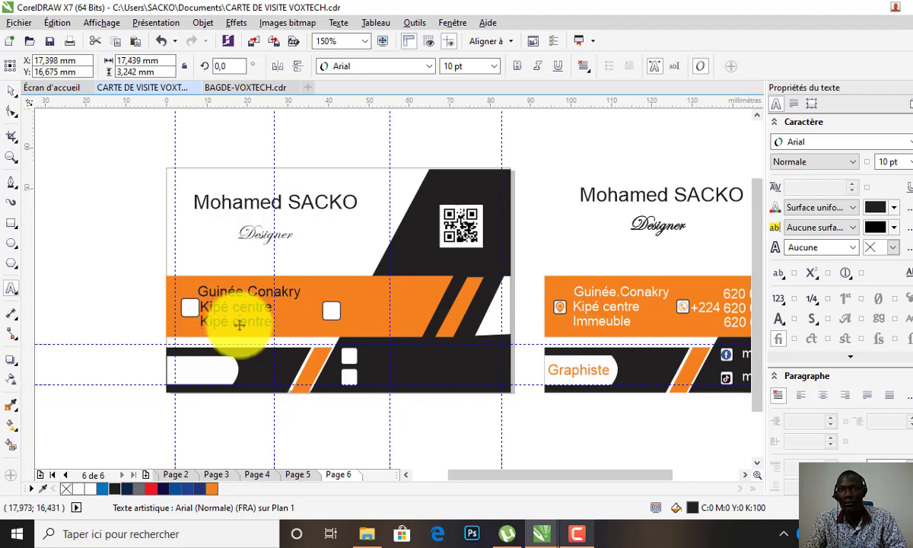
{"action": "left_click", "coordinate": [240, 325]}
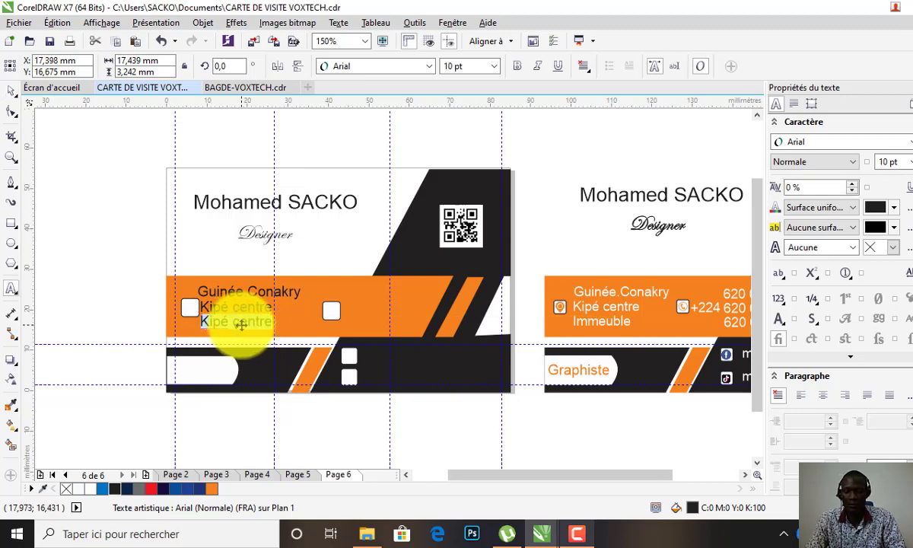
{"action": "type", "text": "Immeuble"}
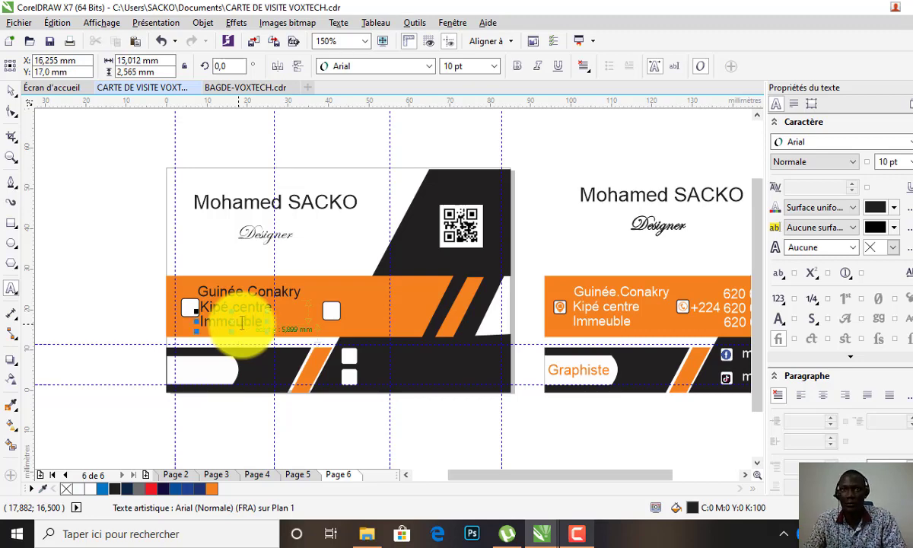
{"action": "left_click", "coordinate": [15, 97]}
Step: Shift the white square beside the address lines slightly left so it clears the text
{"action": "left_click", "coordinate": [71, 195]}
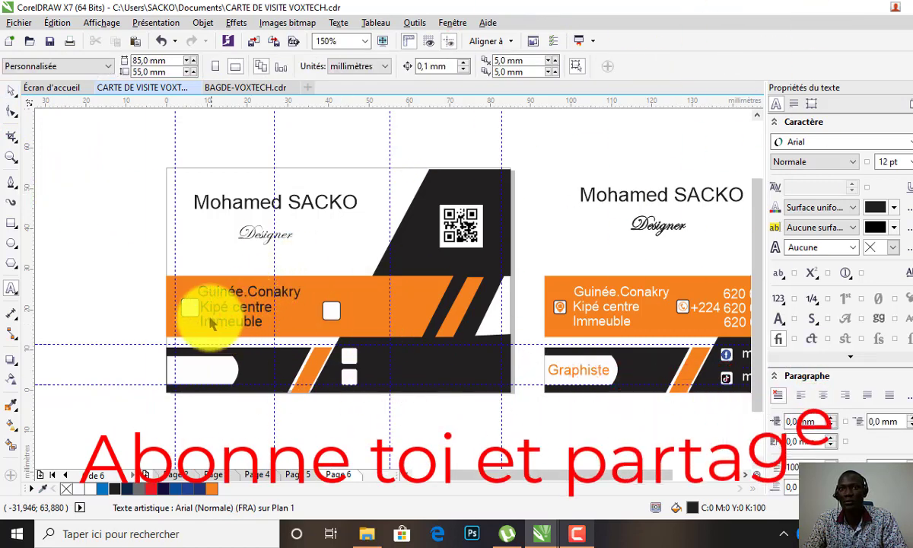
{"action": "left_click", "coordinate": [185, 308]}
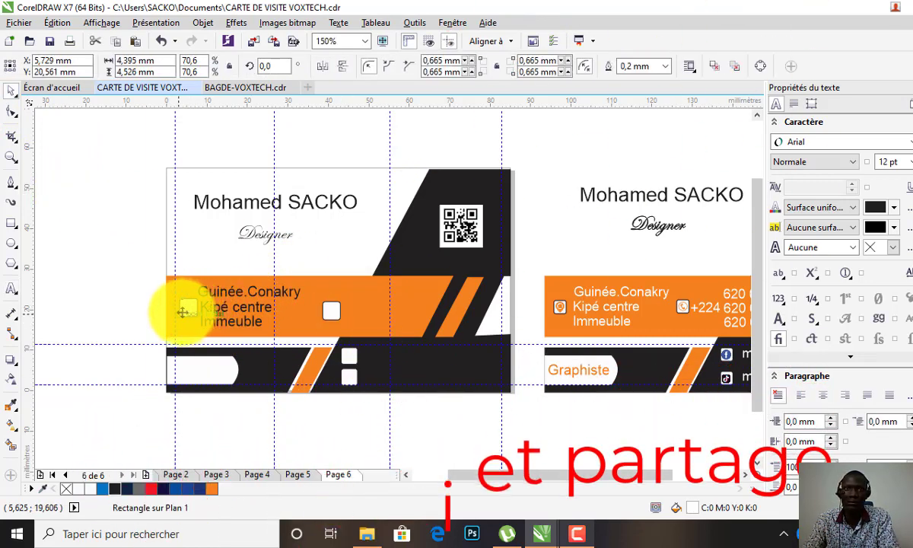
{"action": "left_click", "coordinate": [120, 297]}
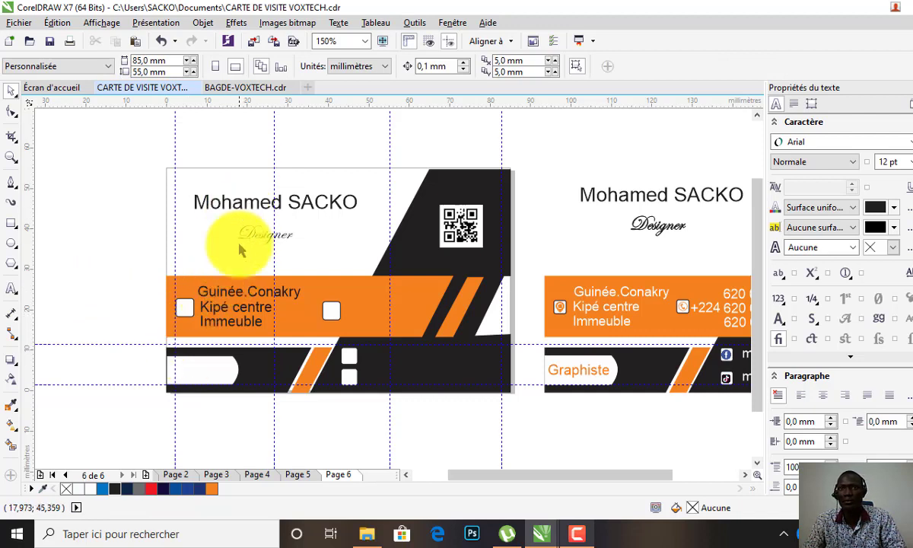
Step: Copy the building line into the rounded white label at about X 8.9, Y 5.1 mm and replace the copy's wording with "Graphiste"
{"action": "left_click", "coordinate": [231, 321]}
{"action": "left_click_drag", "start_coordinate": [230, 321], "coordinate": [204, 370]}
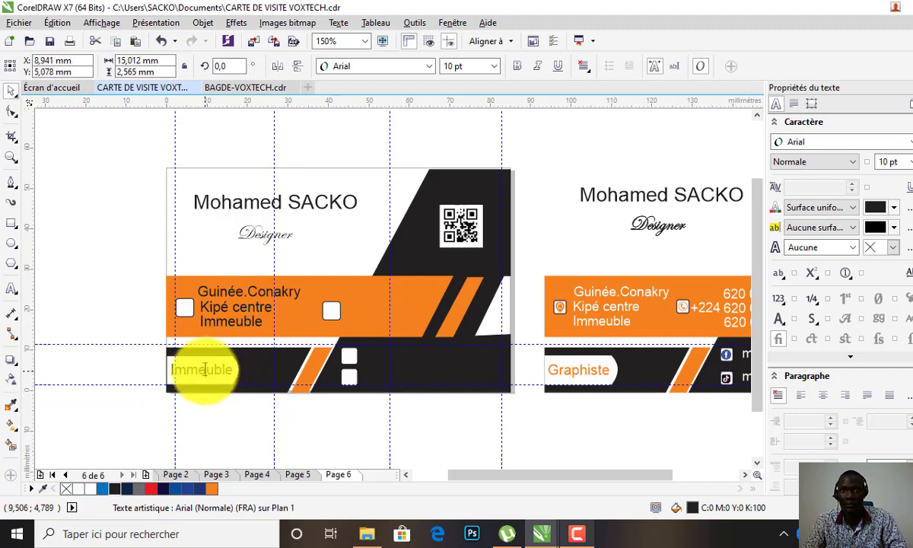
{"action": "double_click", "coordinate": [206, 371]}
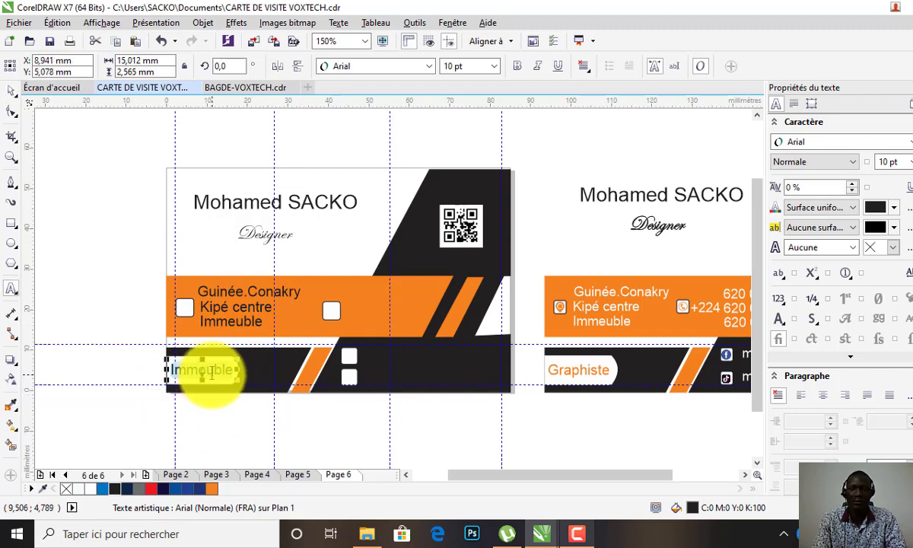
{"action": "type", "text": "Graphist"}
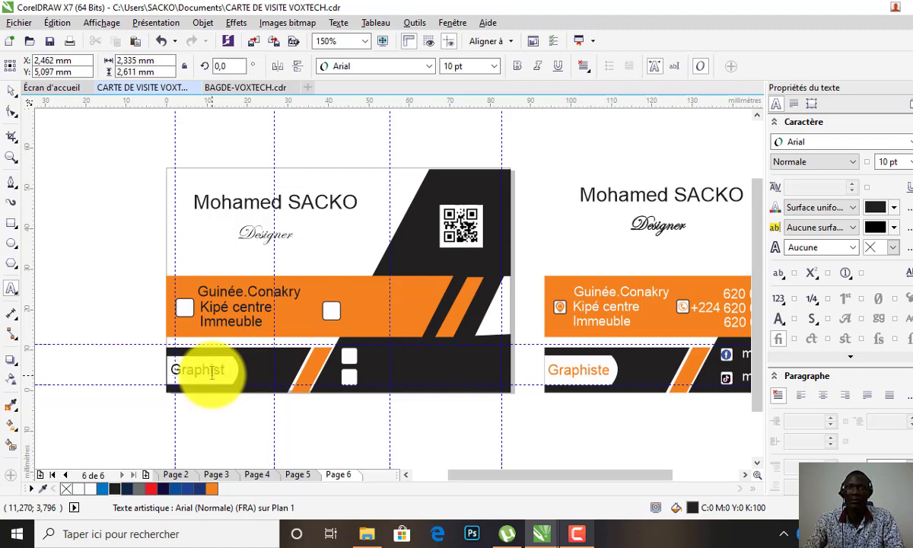
{"action": "type", "text": "e"}
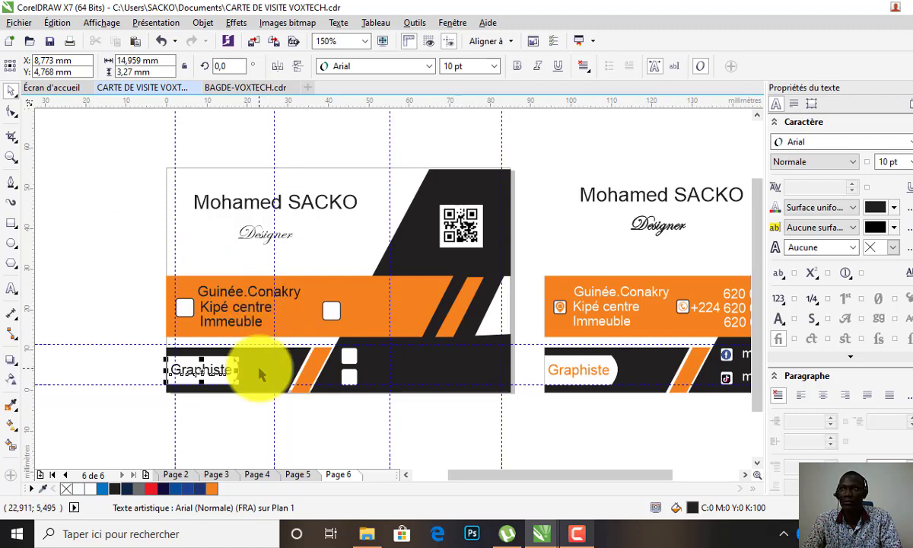
Step: Duplicate "Graphiste" beside the upper small white square, at about X 59.1, Y 8.6 mm, and colour the copy white
{"action": "key", "text": "ctrl+d"}
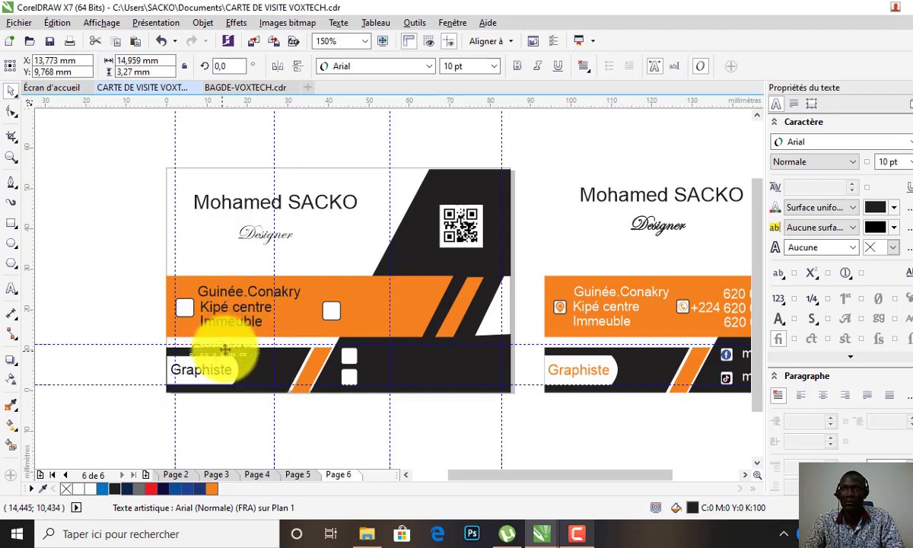
{"action": "left_click_drag", "start_coordinate": [225, 349], "coordinate": [405, 357]}
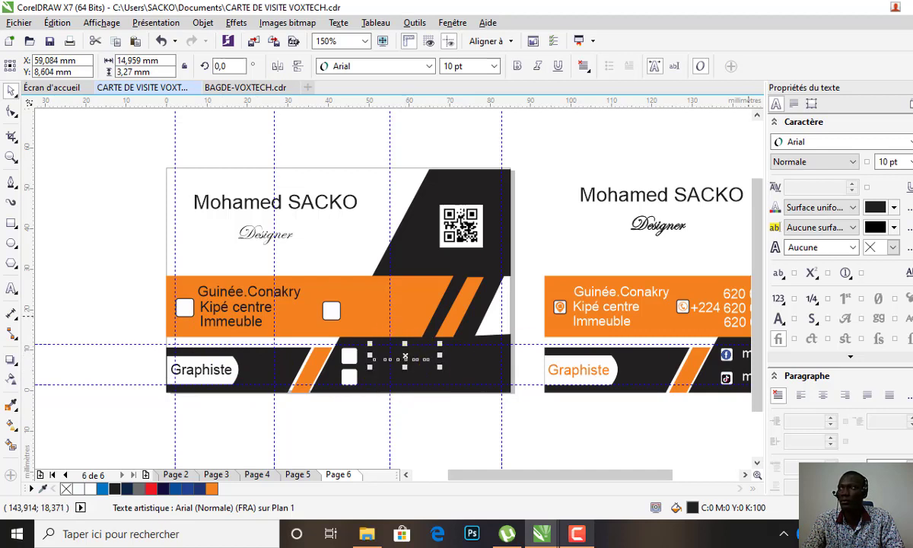
{"action": "left_click", "coordinate": [912, 228]}
{"action": "left_click", "coordinate": [425, 354]}
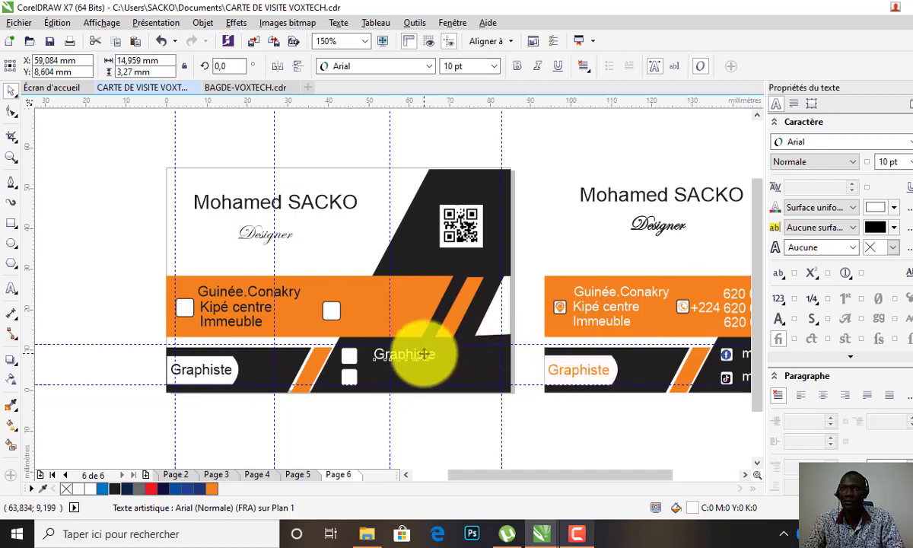
Step: Replace the white copy's wording with the social media account name, and duplicate that line beside the lower square at about X 66.1, Y 3.0 mm
{"action": "left_click", "coordinate": [430, 354]}
{"action": "double_click", "coordinate": [431, 354]}
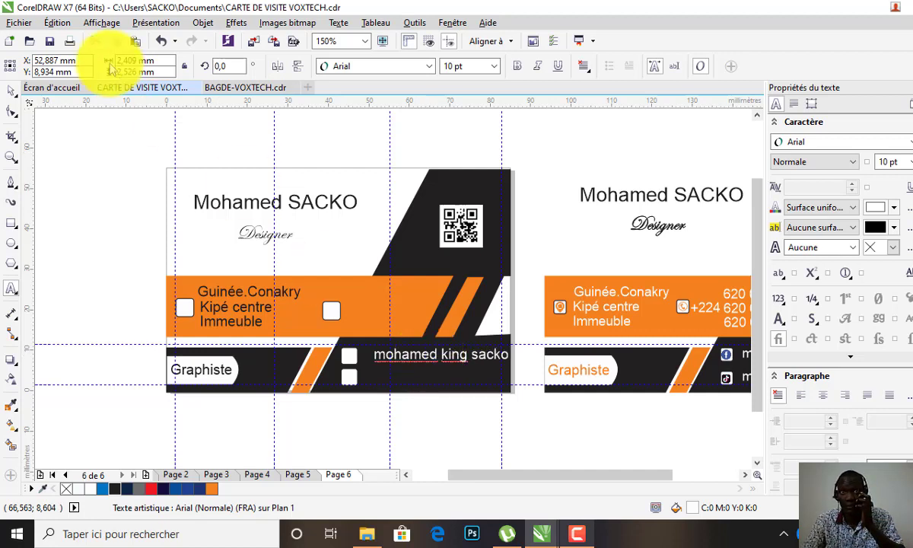
{"action": "left_click", "coordinate": [12, 91]}
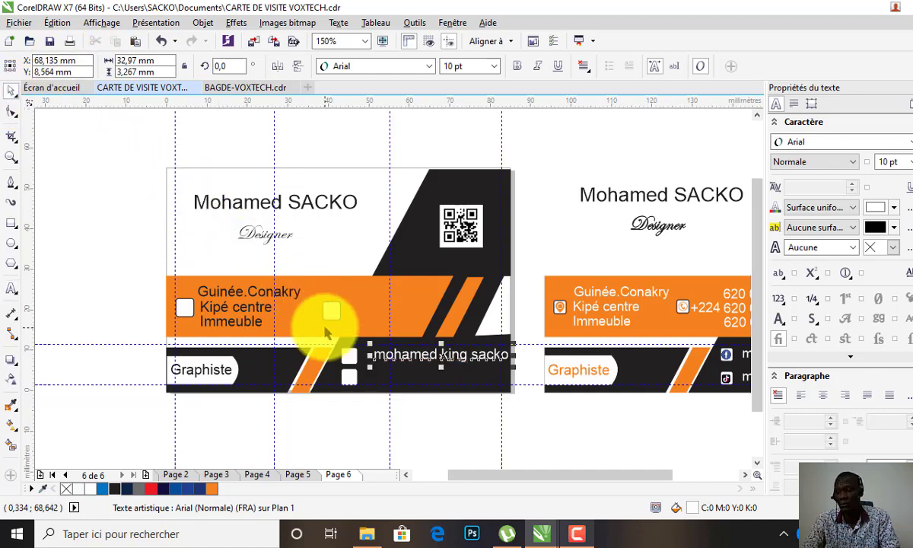
{"action": "left_click_drag", "start_coordinate": [441, 355], "coordinate": [420, 377]}
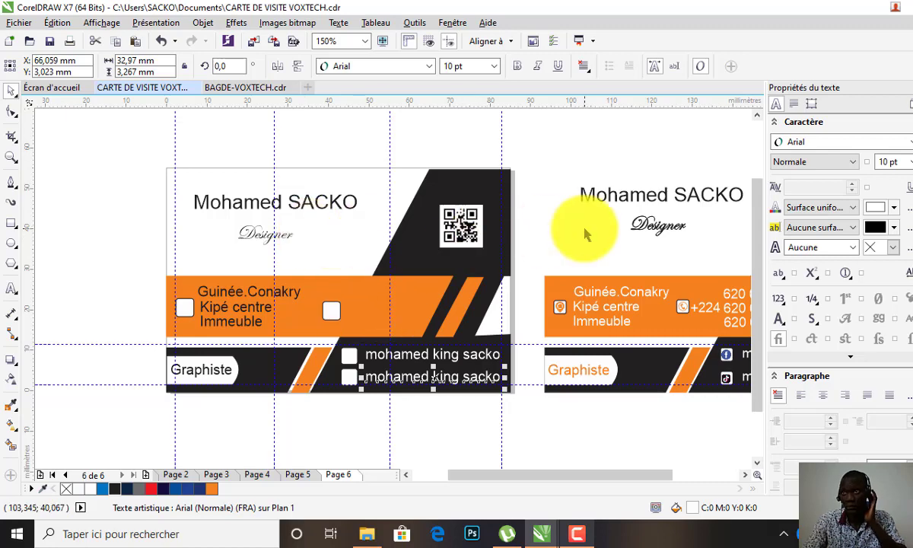
{"action": "left_click", "coordinate": [561, 231]}
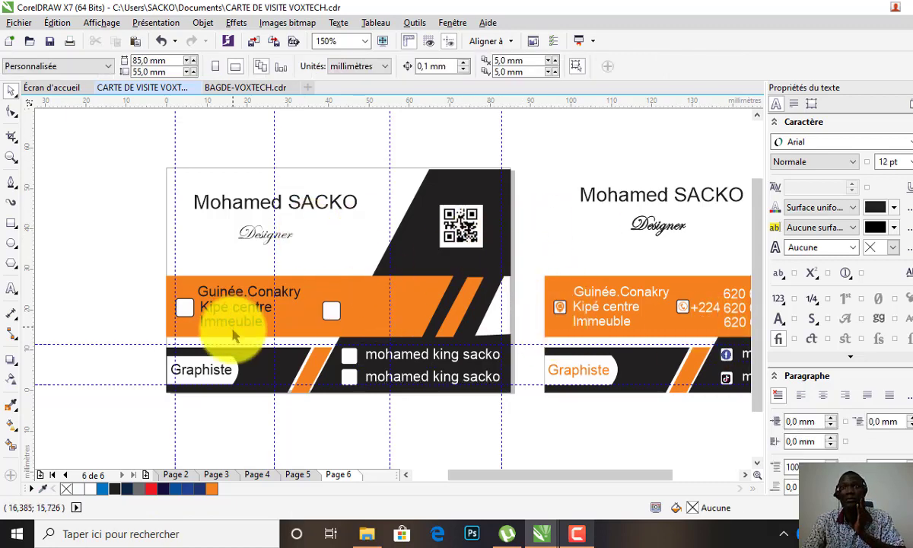
Step: Bring the black phone icon and the house location pin images from the img-icones folder onto the page
{"action": "left_click", "coordinate": [367, 533]}
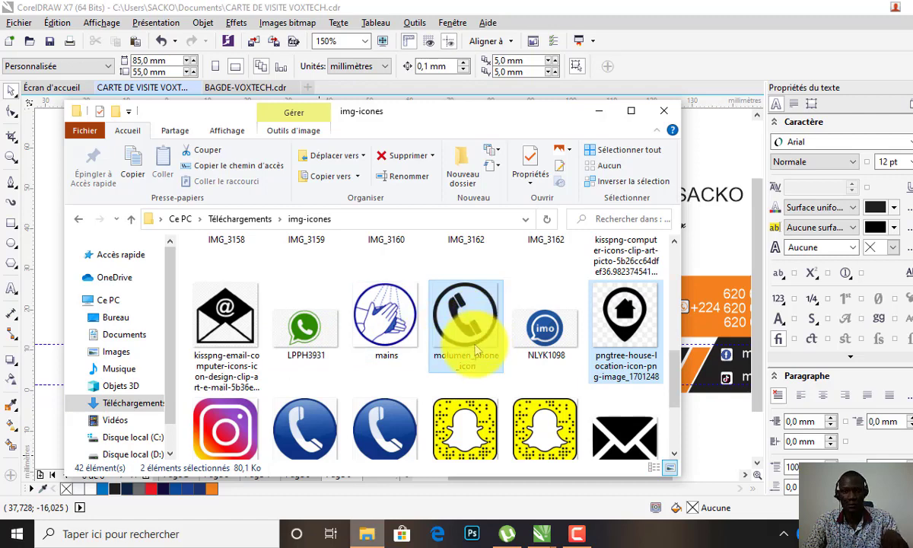
{"action": "left_click_drag", "start_coordinate": [475, 343], "coordinate": [90, 259]}
{"action": "left_click", "coordinate": [599, 110]}
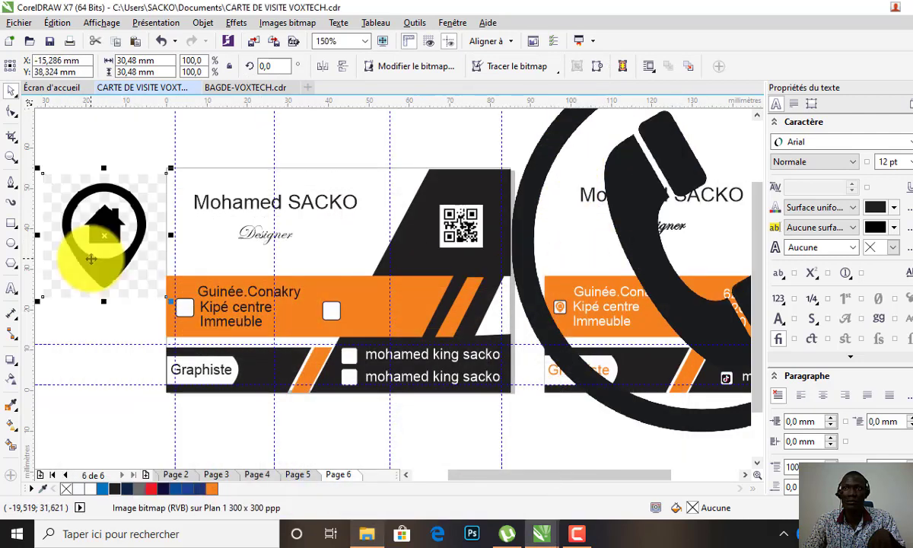
Step: Trace the house location pin bitmap by outline as a detailed logo (Logo détaillé) with the default settings
{"action": "left_click", "coordinate": [559, 70]}
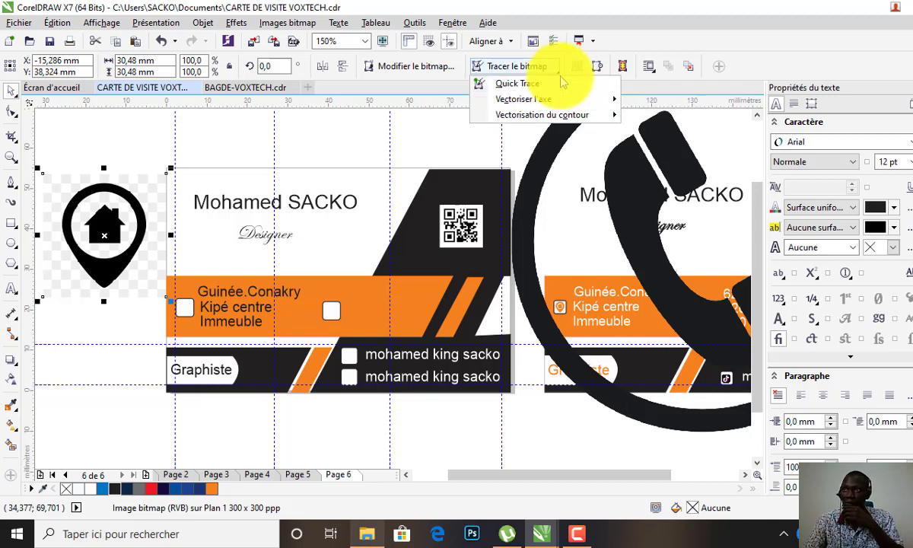
{"action": "mouse_move", "coordinate": [601, 114]}
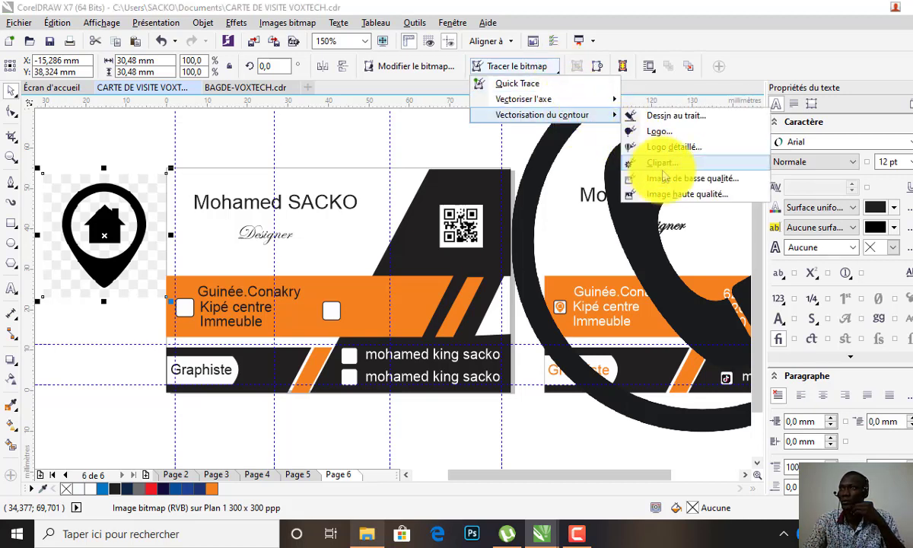
{"action": "left_click", "coordinate": [668, 148]}
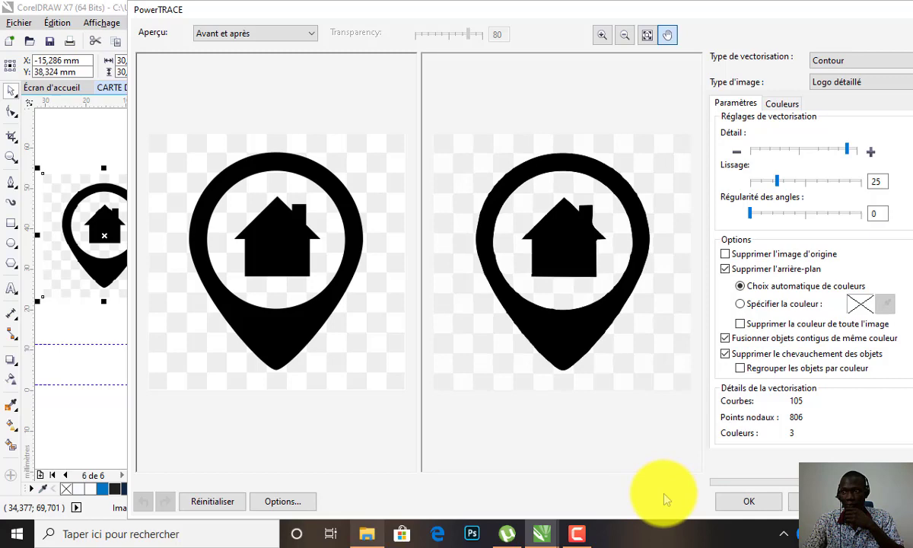
{"action": "left_click", "coordinate": [735, 500]}
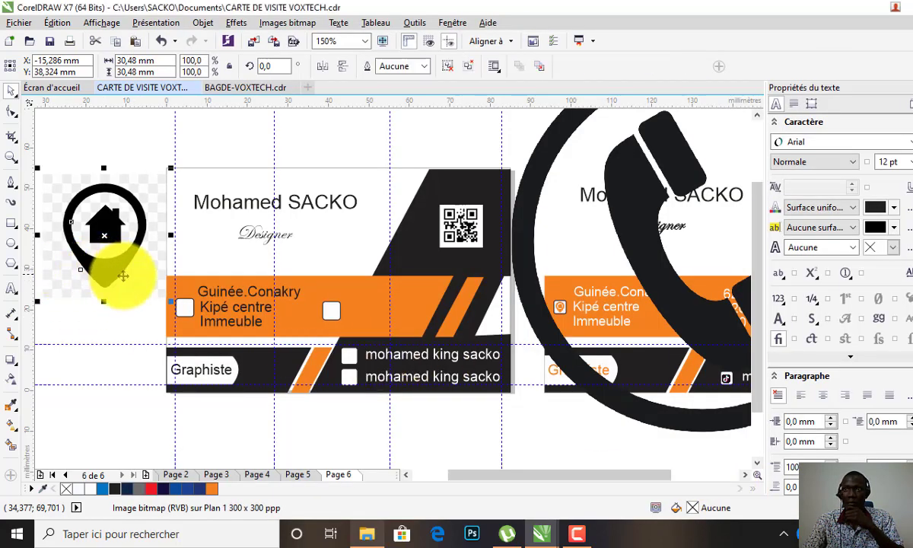
Step: Ungroup the traced location pin and remove the original bitmap lying apart from it
{"action": "scroll", "coordinate": [122, 277], "scroll_direction": "down", "scroll_amount": 1}
{"action": "mouse_move", "coordinate": [114, 255]}
{"action": "left_mouse_down"}
{"action": "mouse_move", "coordinate": [116, 185]}
{"action": "mouse_move", "coordinate": [98, 261]}
{"action": "left_mouse_up"}
{"action": "left_click", "coordinate": [112, 248]}
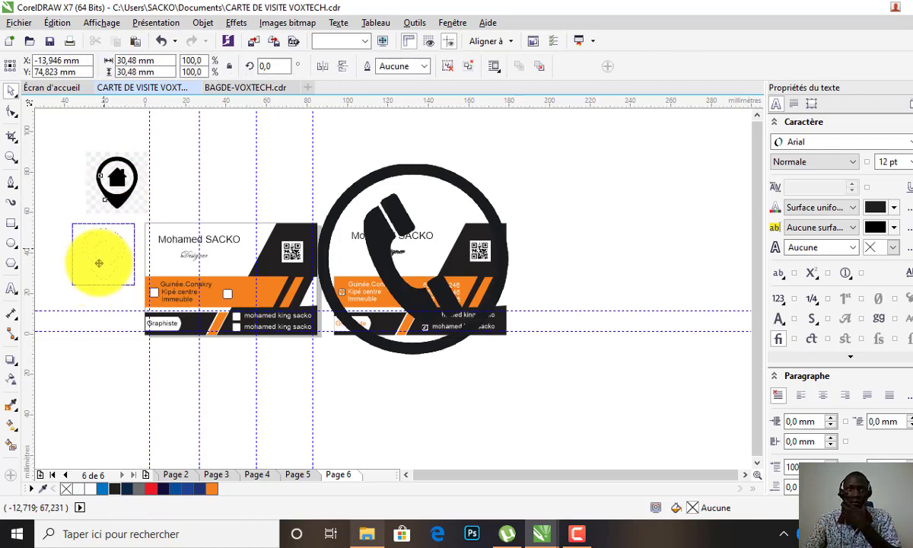
{"action": "left_click", "coordinate": [448, 69]}
{"action": "left_click", "coordinate": [88, 173]}
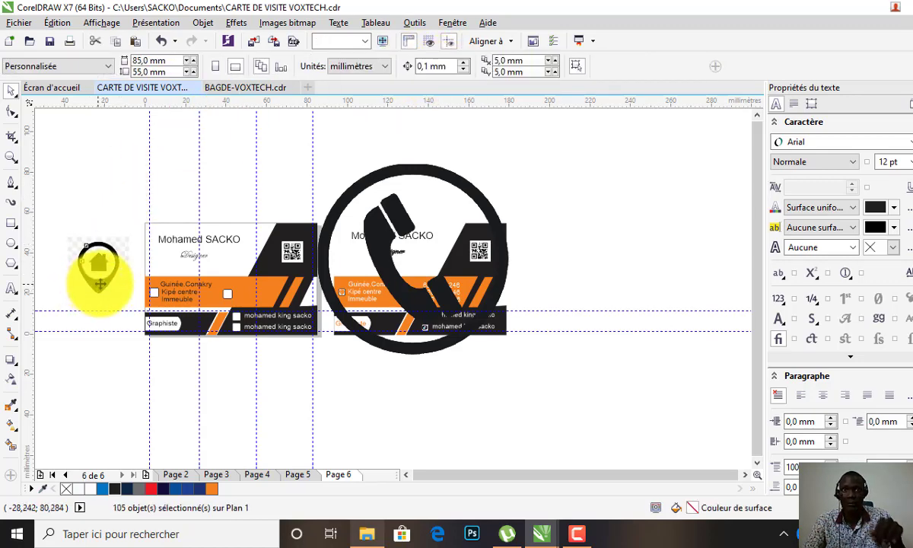
Step: Move the pin and house shapes together above the card, at about X 11.6, Y 71.4 mm, and delete the traced checkerboard remains
{"action": "mouse_move", "coordinate": [100, 283]}
{"action": "left_mouse_down"}
{"action": "mouse_move", "coordinate": [114, 222]}
{"action": "mouse_move", "coordinate": [93, 260]}
{"action": "mouse_move", "coordinate": [107, 274]}
{"action": "left_mouse_up"}
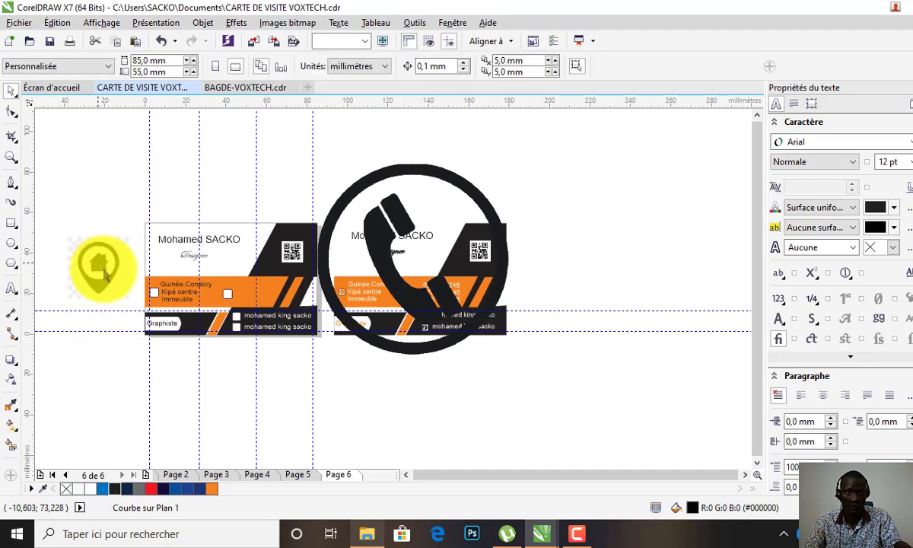
{"action": "left_click", "coordinate": [103, 268]}
{"action": "left_click", "coordinate": [97, 289], "text": "shift"}
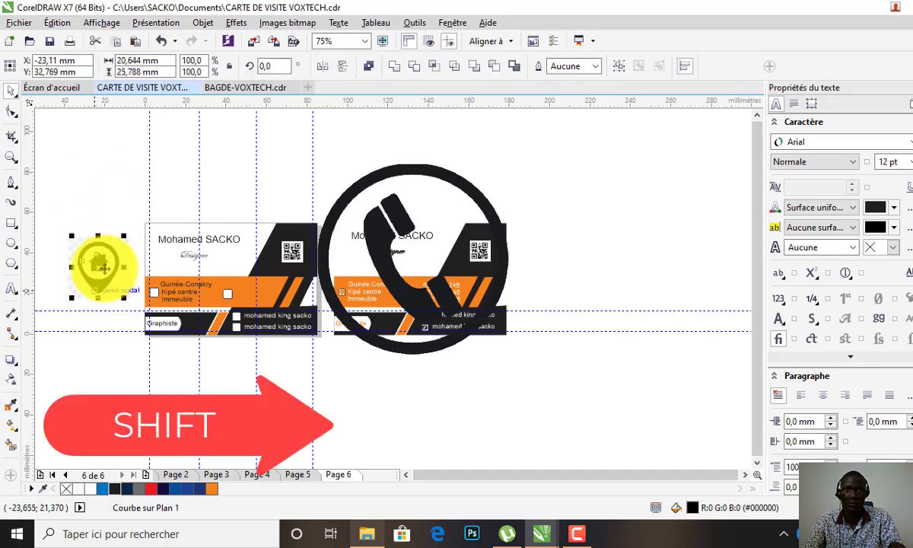
{"action": "left_click_drag", "start_coordinate": [99, 265], "coordinate": [170, 187]}
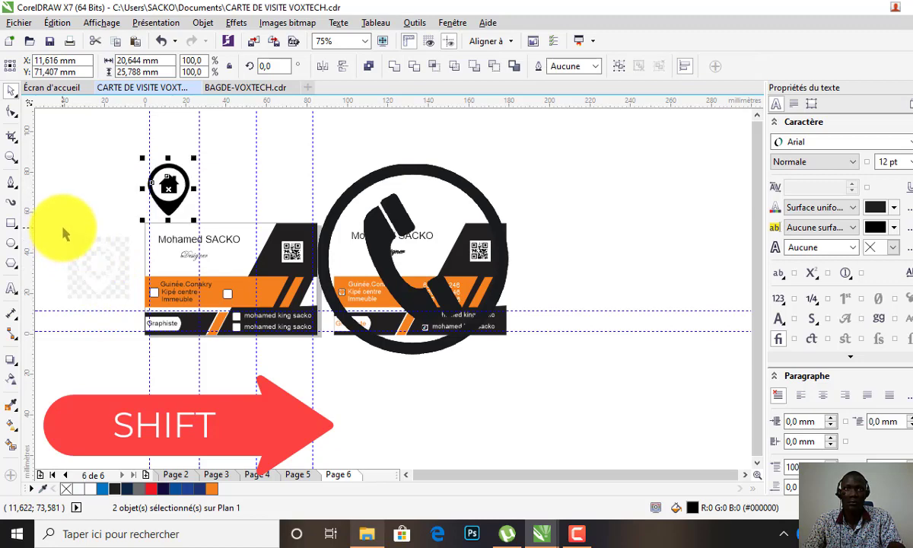
{"action": "left_click_drag", "start_coordinate": [64, 231], "coordinate": [133, 306]}
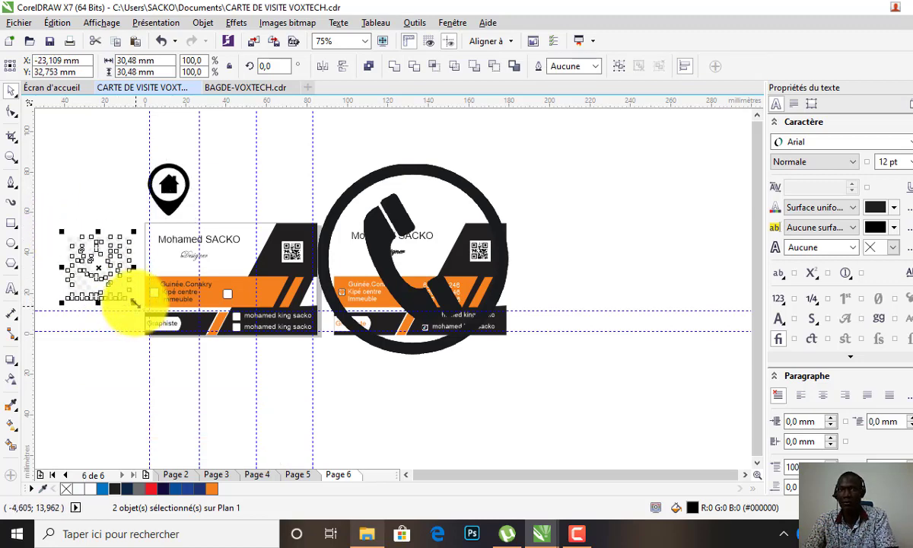
{"action": "key", "text": "Delete"}
Step: Group the pin outline and its house into one object
{"action": "scroll", "coordinate": [165, 186], "scroll_direction": "up", "scroll_amount": 2}
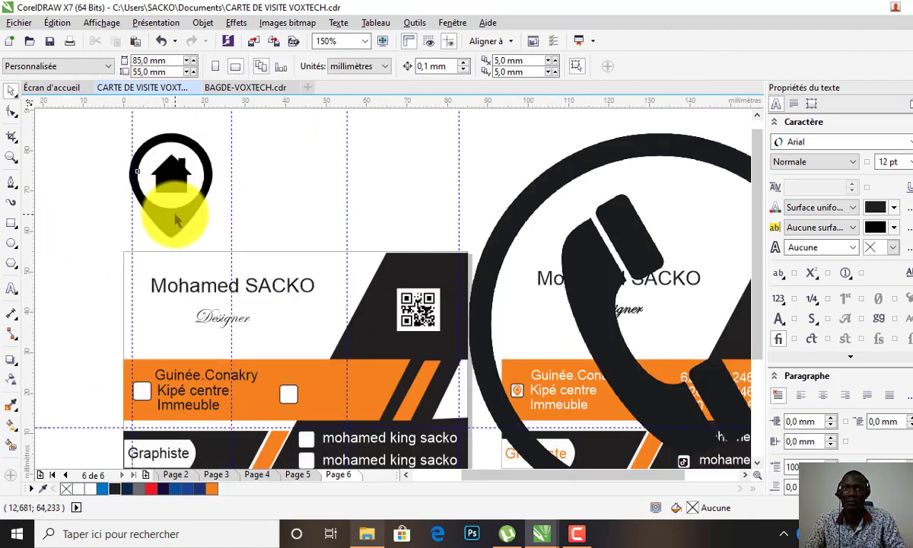
{"action": "left_click", "coordinate": [166, 173]}
{"action": "left_click", "coordinate": [56, 118]}
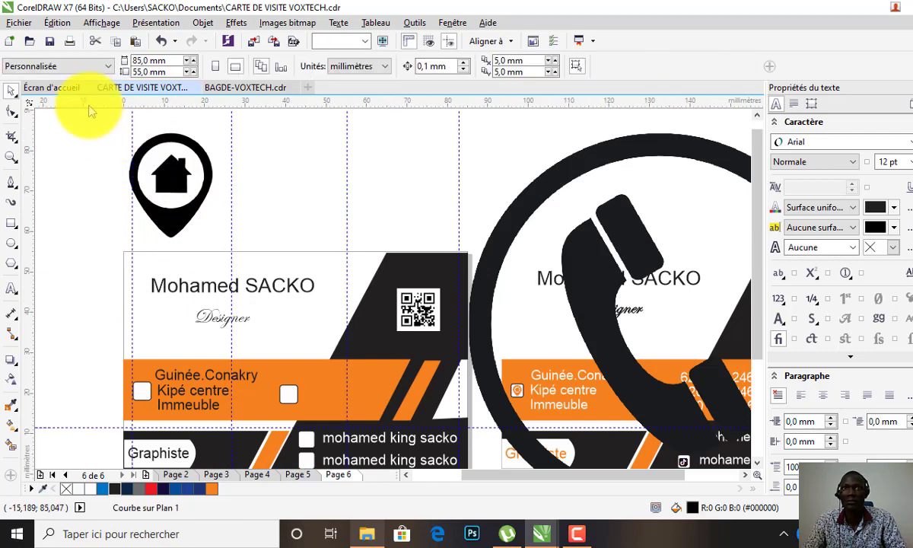
{"action": "left_click_drag", "start_coordinate": [84, 117], "coordinate": [244, 208]}
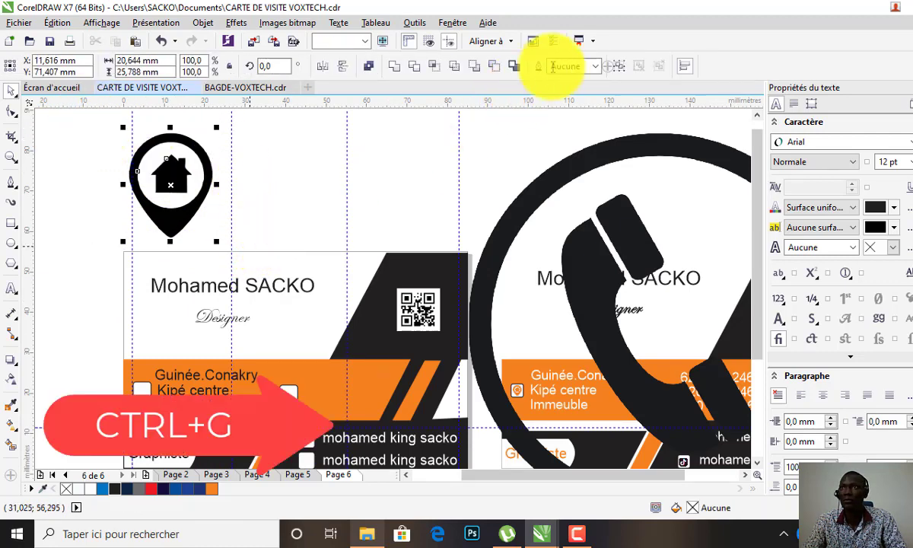
{"action": "key", "text": "ctrl+g"}
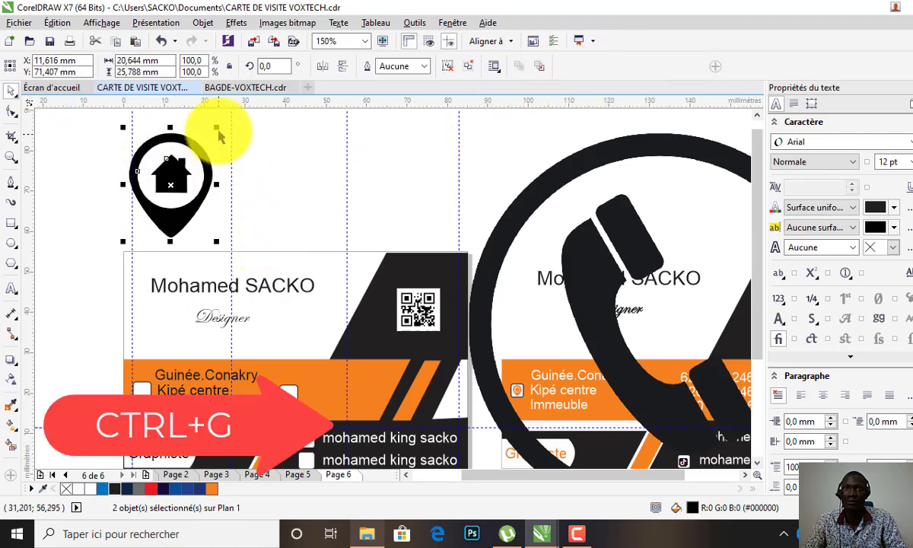
Step: Scale the location icon to about 2.6 × 3.3 mm and centre it in the white square beside the address lines
{"action": "left_click_drag", "start_coordinate": [217, 125], "coordinate": [195, 157]}
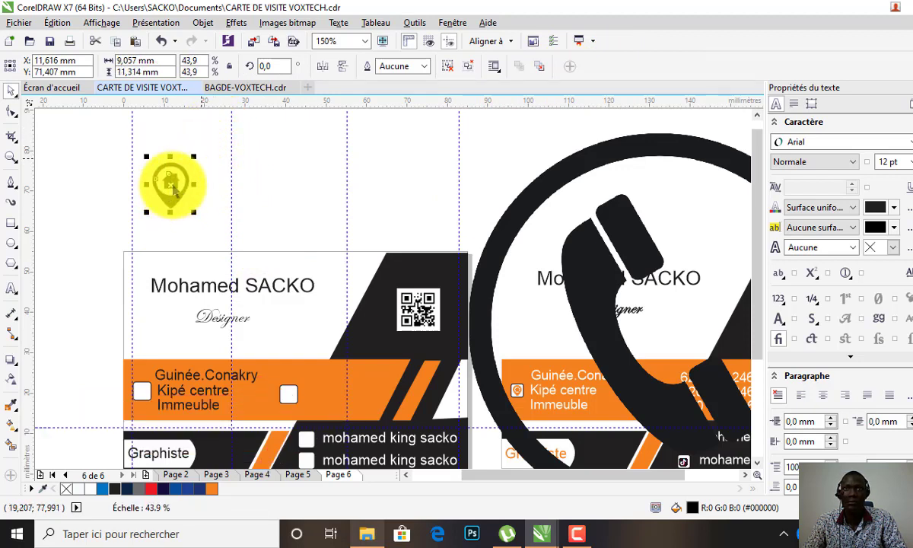
{"action": "left_click_drag", "start_coordinate": [170, 196], "coordinate": [140, 384]}
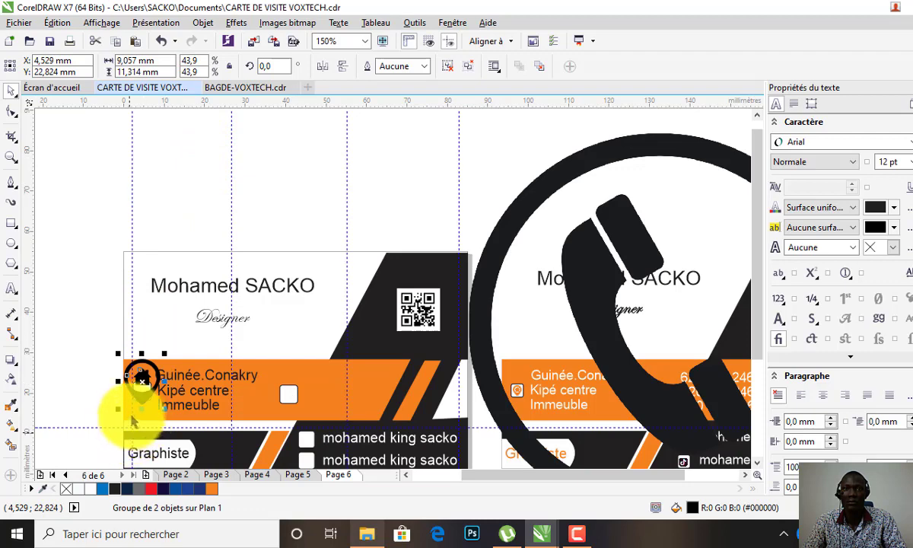
{"action": "scroll", "coordinate": [141, 377], "scroll_direction": "up", "scroll_amount": 1}
{"action": "scroll", "coordinate": [133, 397], "scroll_direction": "up", "scroll_amount": 2}
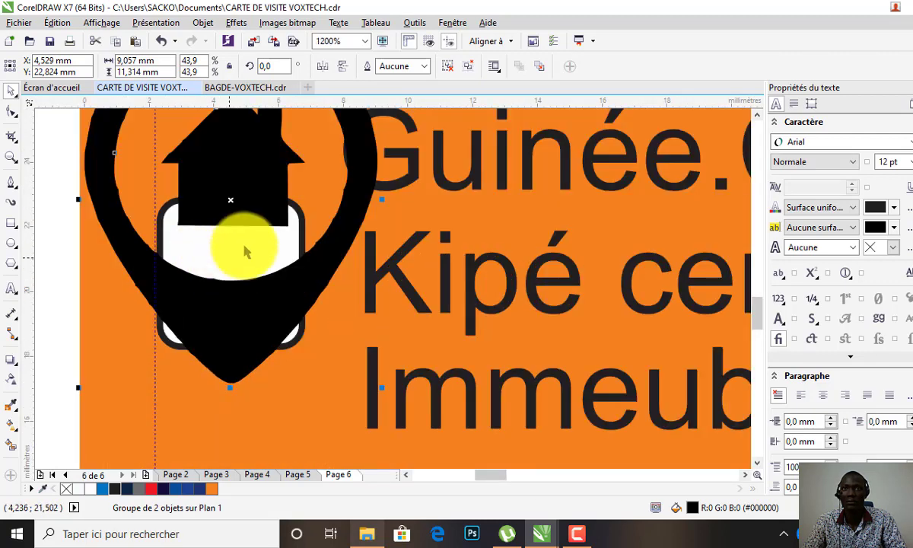
{"action": "scroll", "coordinate": [291, 212], "scroll_direction": "down", "scroll_amount": 1}
{"action": "left_click_drag", "start_coordinate": [340, 111], "coordinate": [260, 265]}
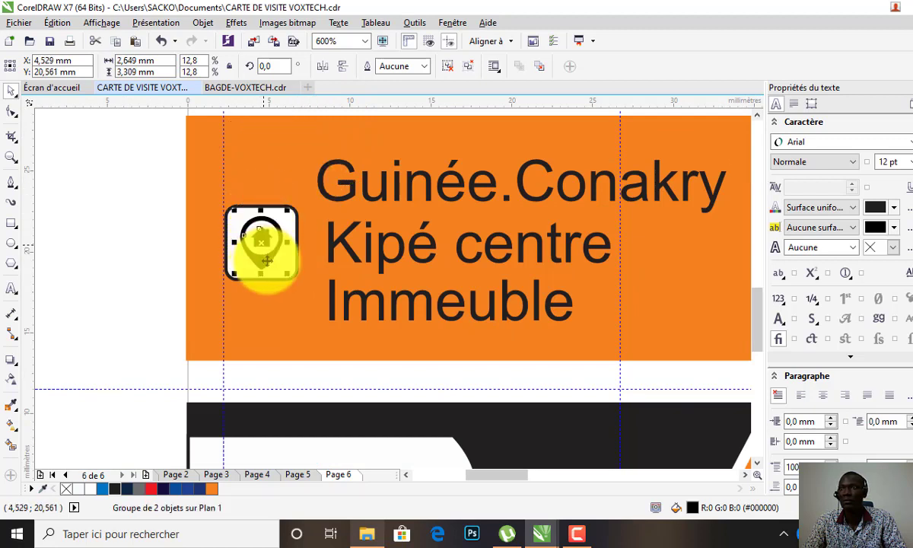
Step: Fill the pin outline around the house with the selected orange, C:0 M:60 Y:100 K:0
{"action": "left_click", "coordinate": [13, 409]}
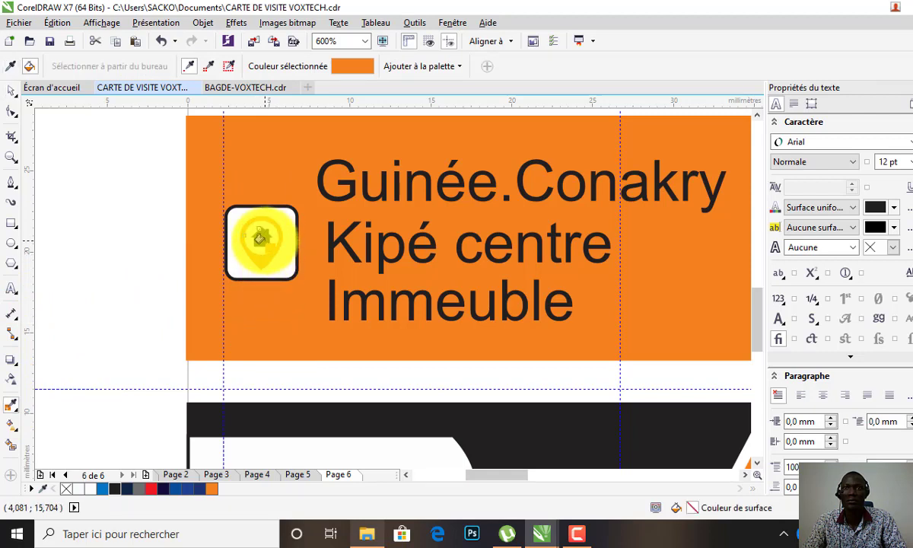
{"action": "left_click", "coordinate": [259, 238]}
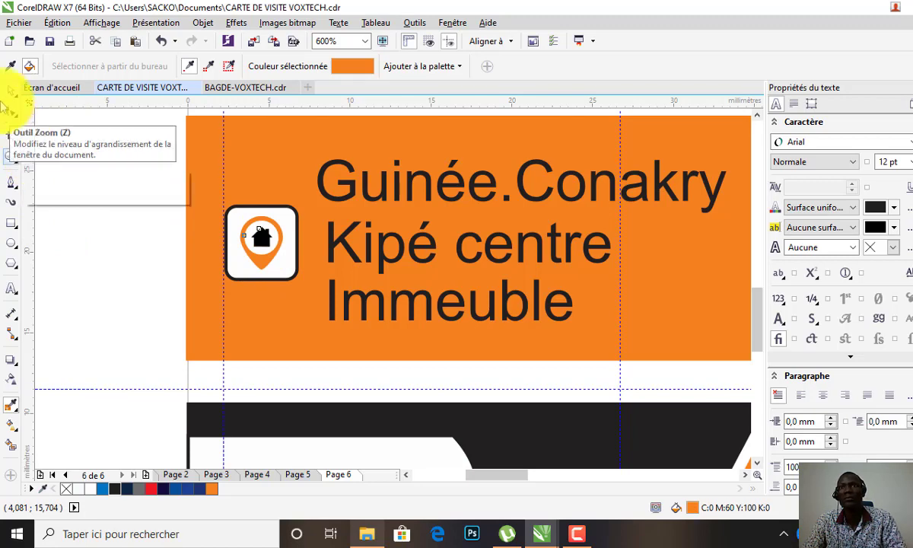
{"action": "left_click", "coordinate": [11, 91]}
{"action": "scroll", "coordinate": [148, 259], "scroll_direction": "down", "scroll_amount": 2}
{"action": "scroll", "coordinate": [146, 255], "scroll_direction": "down", "scroll_amount": 1}
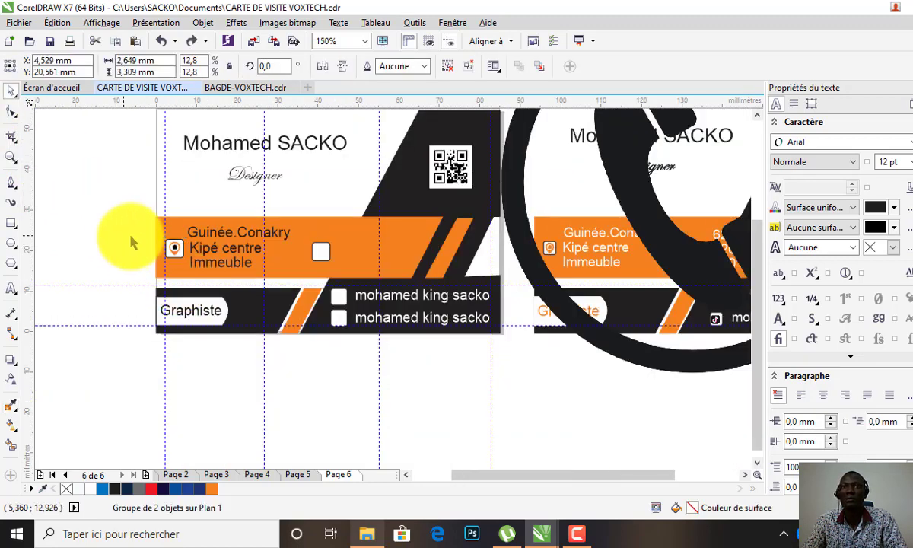
{"action": "left_click", "coordinate": [125, 240]}
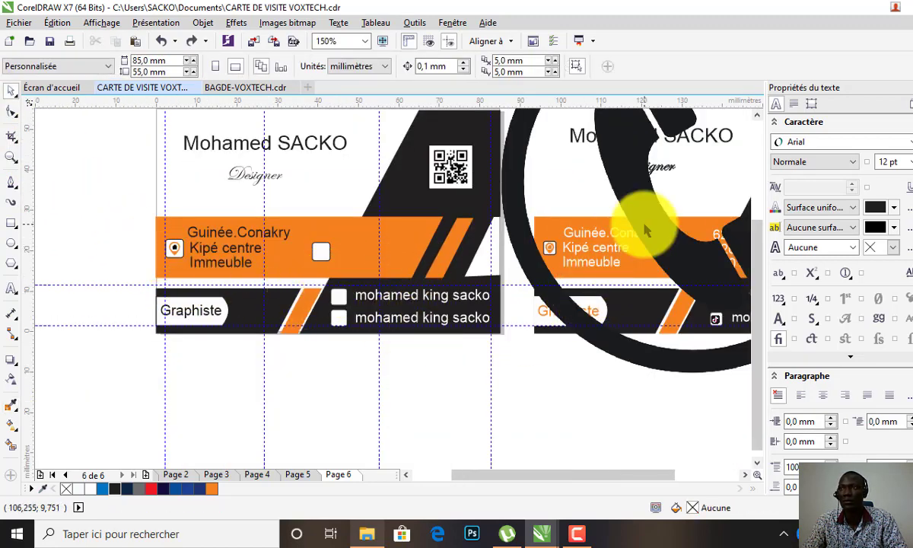
Step: Scale the phone bitmap to about 24.3 × 24.3 mm and place it beside the card, at about X -25.3, Y 47.5 mm
{"action": "left_click", "coordinate": [152, 278]}
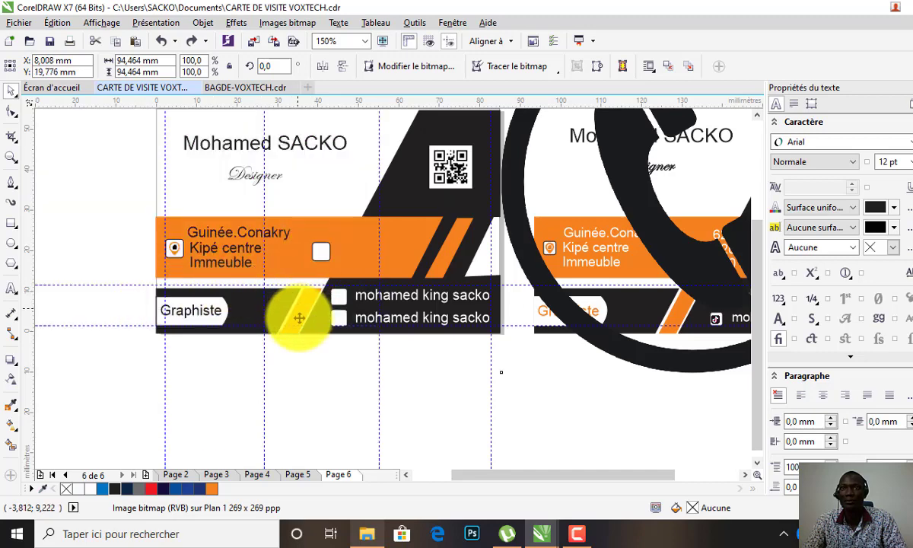
{"action": "scroll", "coordinate": [310, 258], "scroll_direction": "down", "scroll_amount": 2}
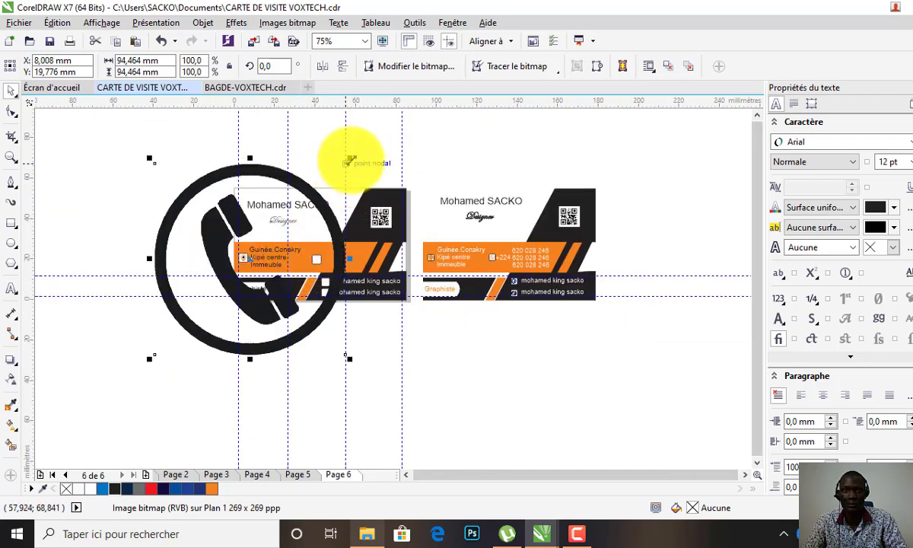
{"action": "left_click_drag", "start_coordinate": [349, 161], "coordinate": [182, 203]}
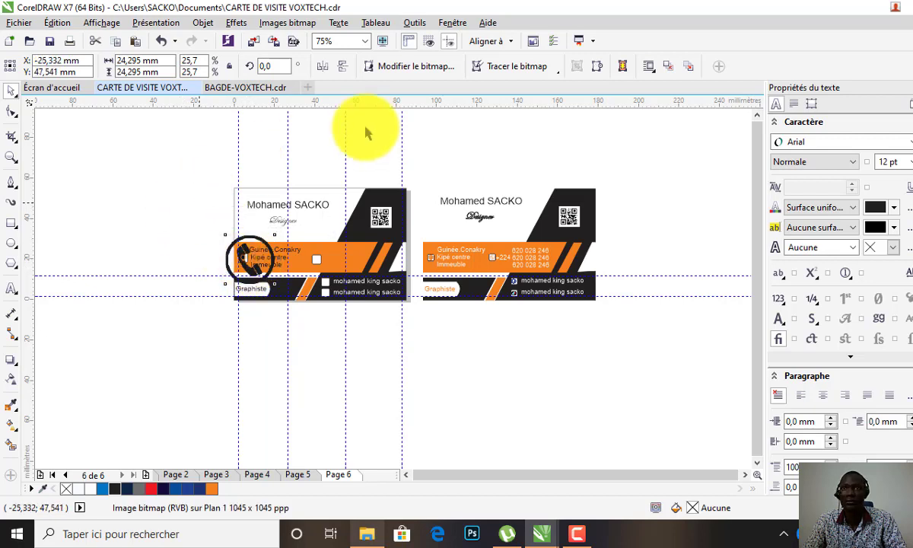
Step: Trace the phone bitmap as a detailed-logo outline, move the traced icon clear of it, and delete the original bitmap
{"action": "left_click", "coordinate": [559, 76]}
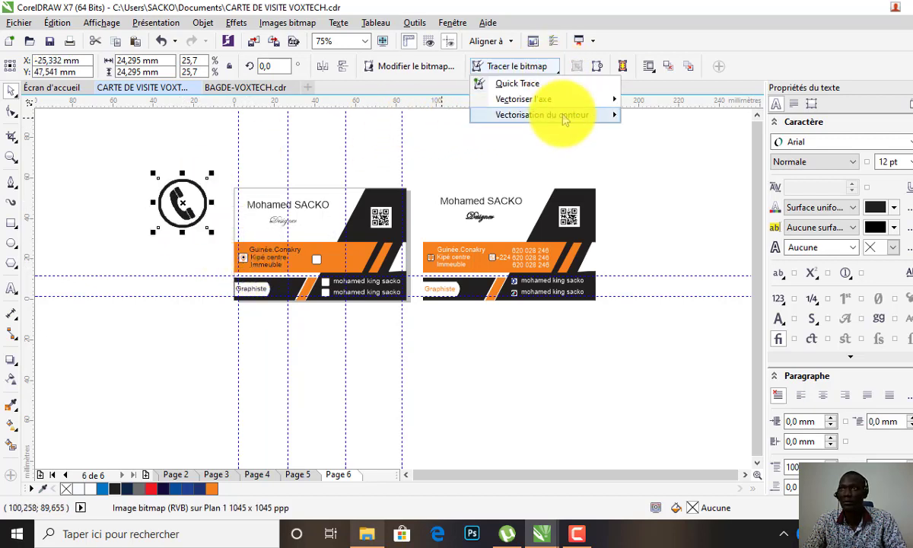
{"action": "mouse_move", "coordinate": [548, 114]}
{"action": "left_click", "coordinate": [639, 144]}
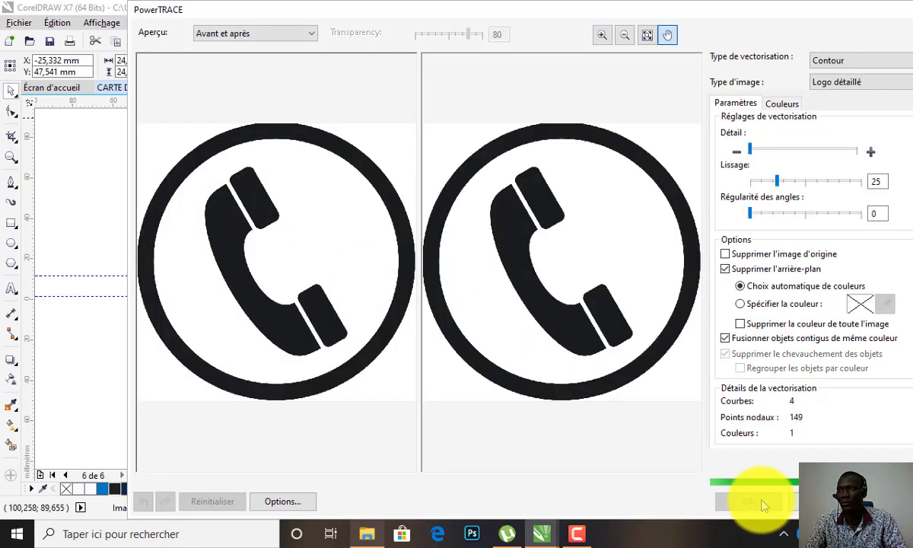
{"action": "left_click", "coordinate": [757, 503]}
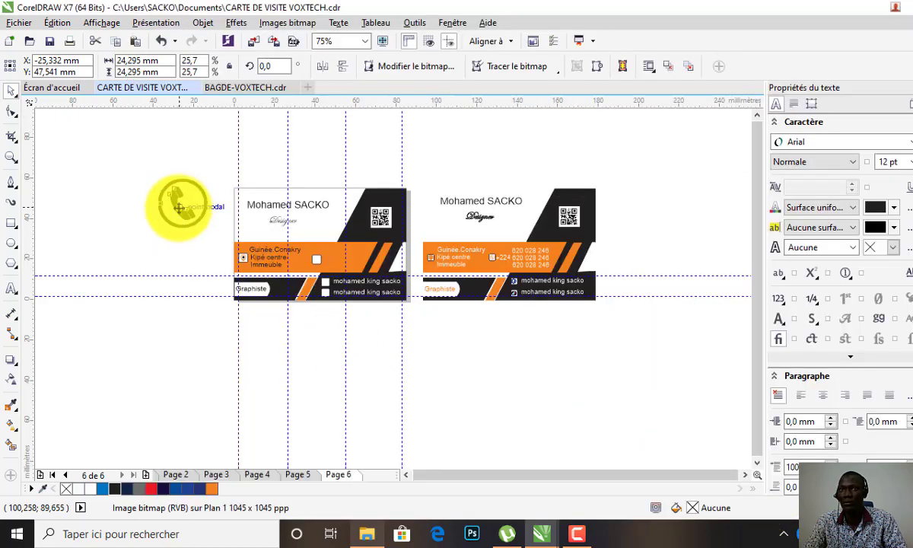
{"action": "mouse_move", "coordinate": [169, 317]}
{"action": "left_mouse_down"}
{"action": "mouse_move", "coordinate": [179, 295]}
{"action": "mouse_move", "coordinate": [174, 318]}
{"action": "left_mouse_up"}
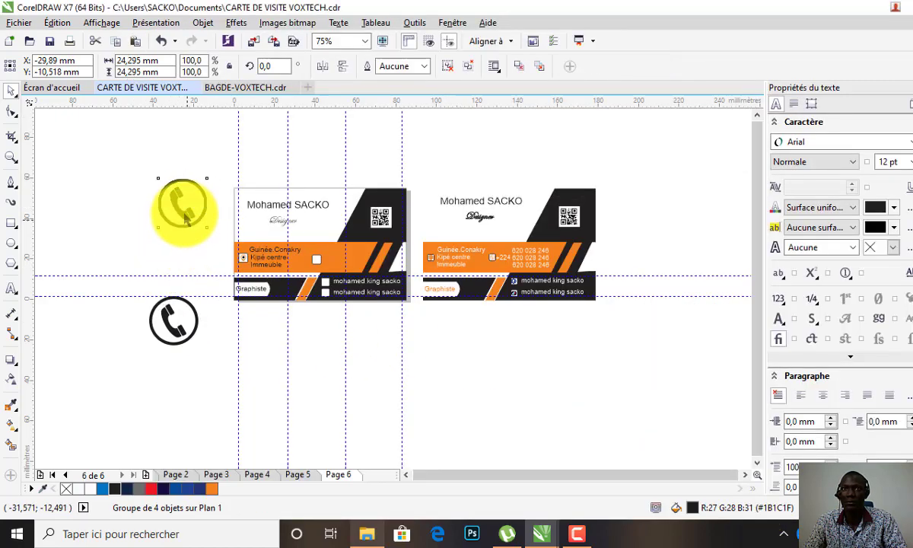
{"action": "mouse_move", "coordinate": [185, 218]}
{"action": "left_mouse_down"}
{"action": "mouse_move", "coordinate": [177, 203]}
{"action": "mouse_move", "coordinate": [173, 321]}
{"action": "mouse_move", "coordinate": [192, 278]}
{"action": "left_mouse_up"}
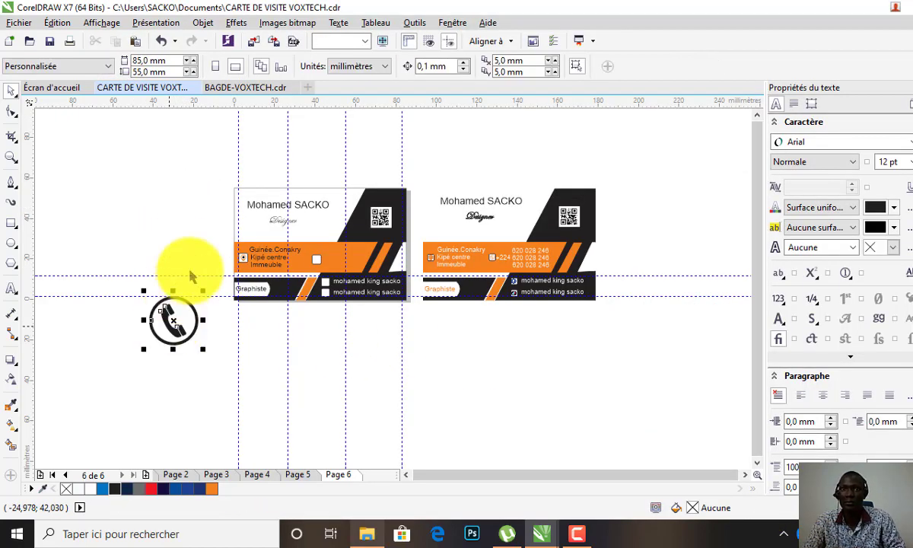
Step: Scale the traced phone icon to about 3.3 × 3.3 mm and centre it in the empty white square on the orange band
{"action": "scroll", "coordinate": [163, 316], "scroll_direction": "up", "scroll_amount": 2}
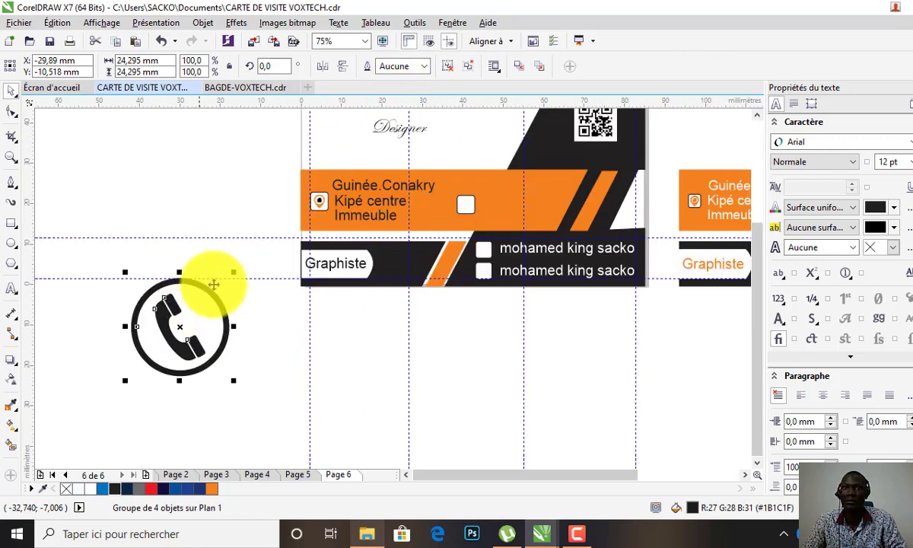
{"action": "left_click_drag", "start_coordinate": [236, 270], "coordinate": [201, 318]}
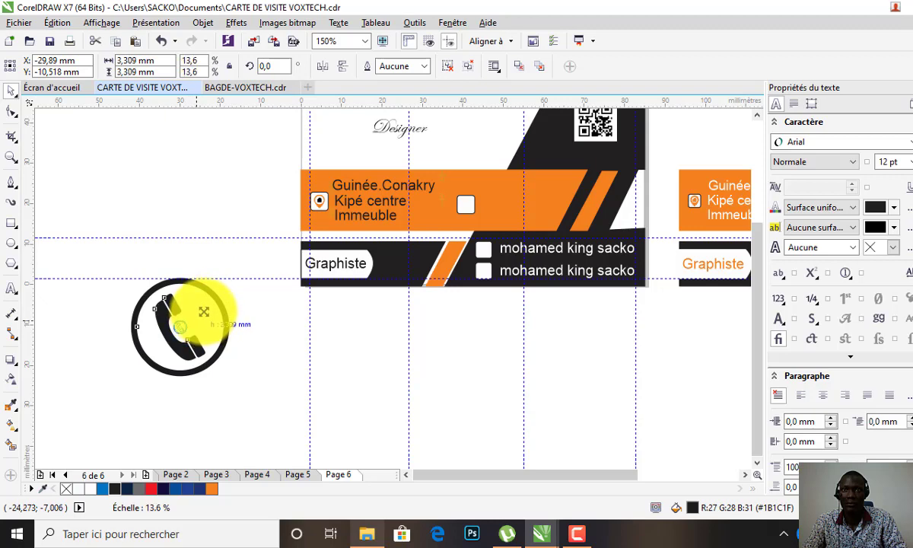
{"action": "left_click_drag", "start_coordinate": [207, 307], "coordinate": [466, 203]}
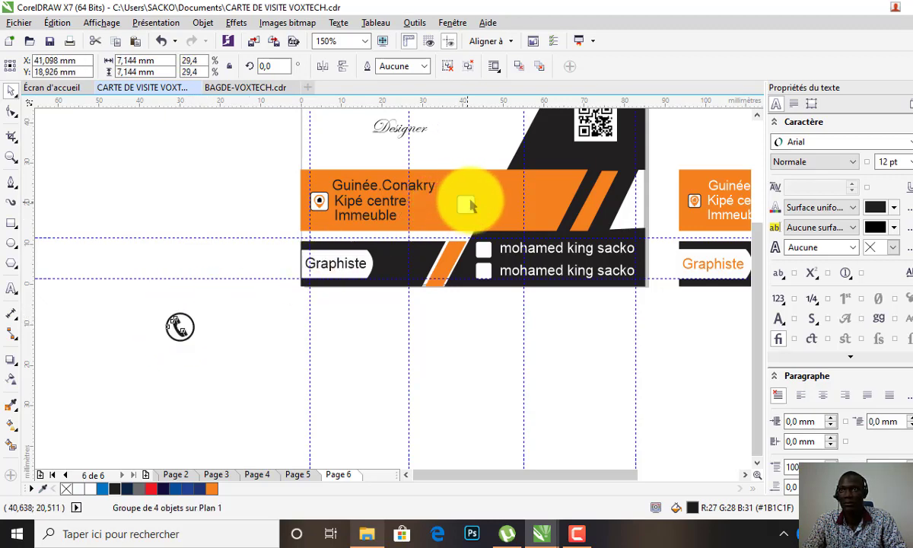
{"action": "scroll", "coordinate": [480, 195], "scroll_direction": "up", "scroll_amount": 2}
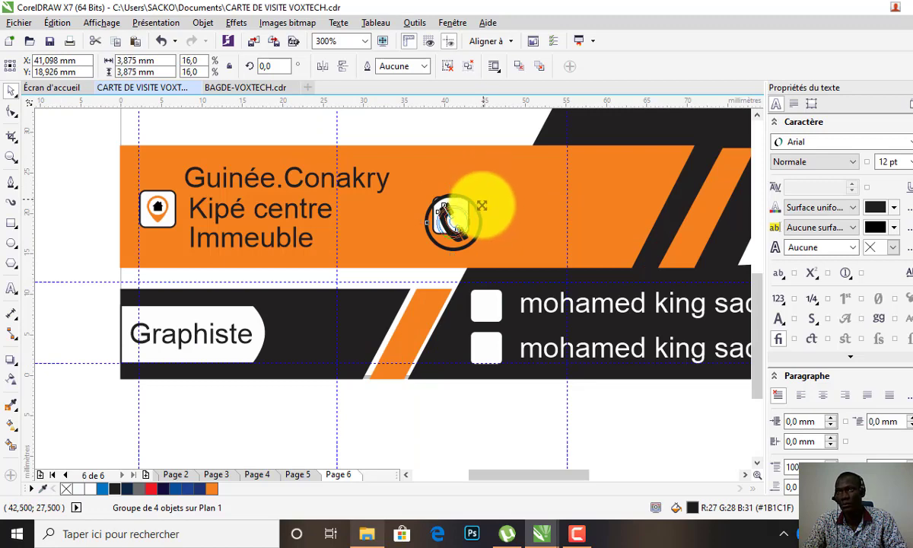
{"action": "left_click_drag", "start_coordinate": [484, 202], "coordinate": [445, 197]}
{"action": "scroll", "coordinate": [456, 223], "scroll_direction": "up", "scroll_amount": 2}
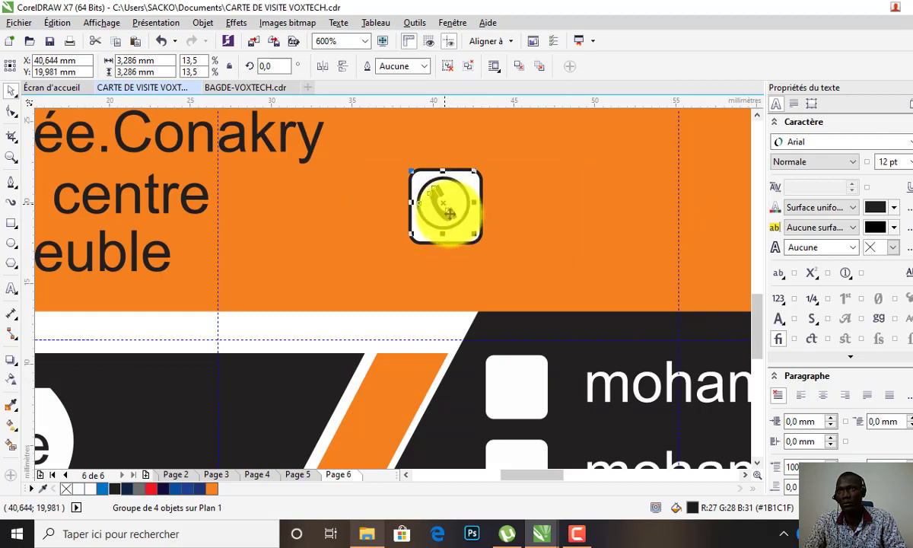
{"action": "left_click_drag", "start_coordinate": [449, 213], "coordinate": [453, 210]}
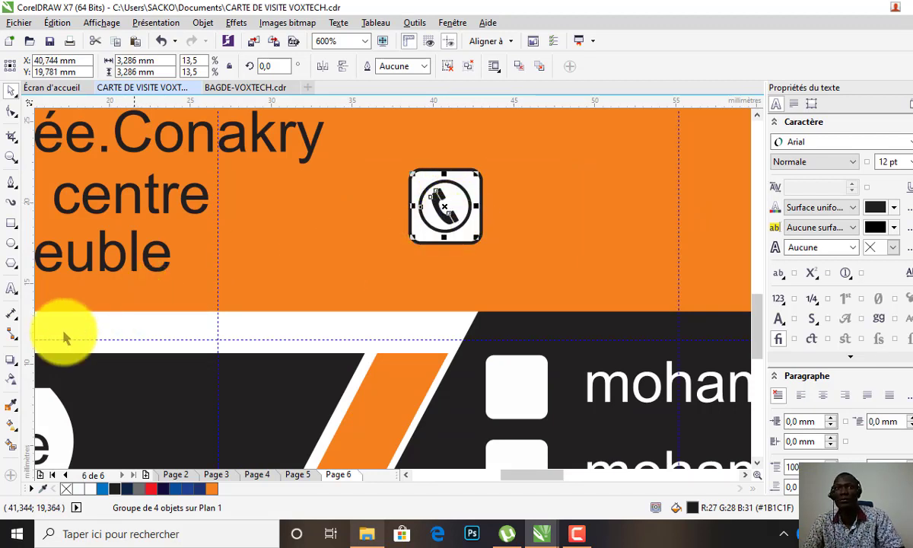
Step: Sample the orange of the card's band and fill the phone icon's handset with it
{"action": "left_click", "coordinate": [11, 404]}
{"action": "left_click", "coordinate": [345, 247]}
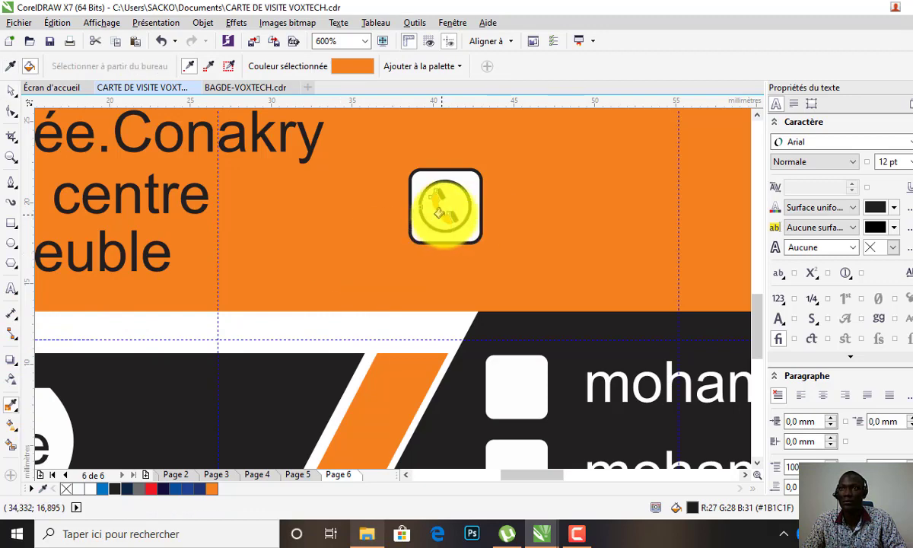
{"action": "left_click", "coordinate": [451, 217]}
{"action": "scroll", "coordinate": [441, 248], "scroll_direction": "down", "scroll_amount": 2}
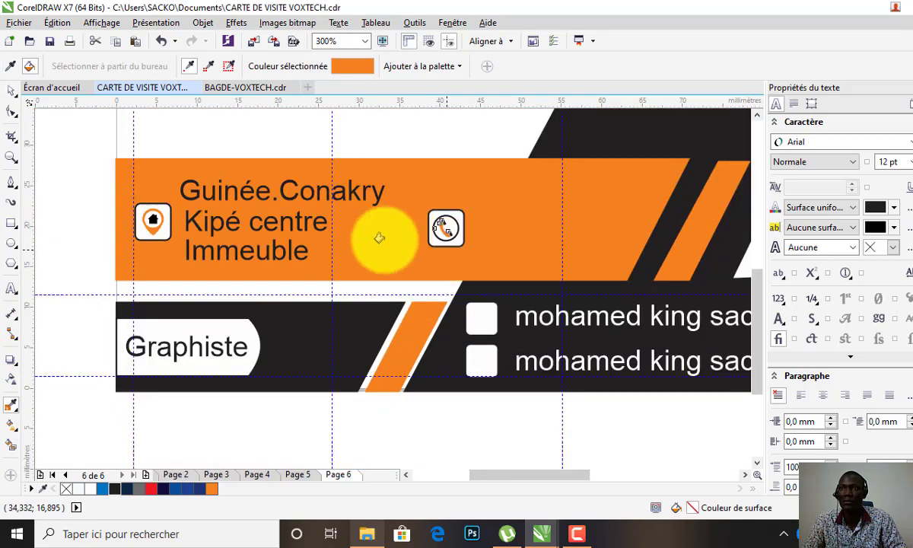
{"action": "left_click", "coordinate": [11, 90]}
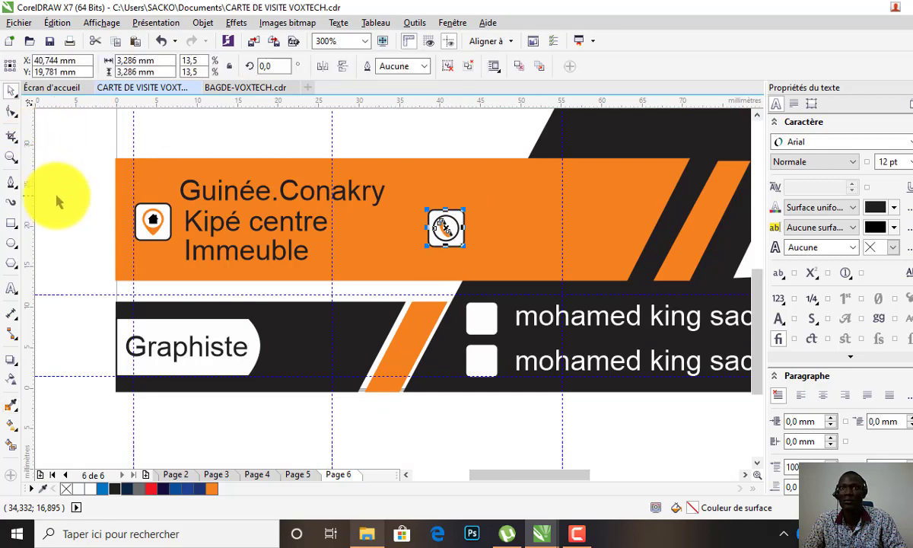
{"action": "key", "text": "Escape"}
{"action": "scroll", "coordinate": [194, 245], "scroll_direction": "down", "scroll_amount": 2}
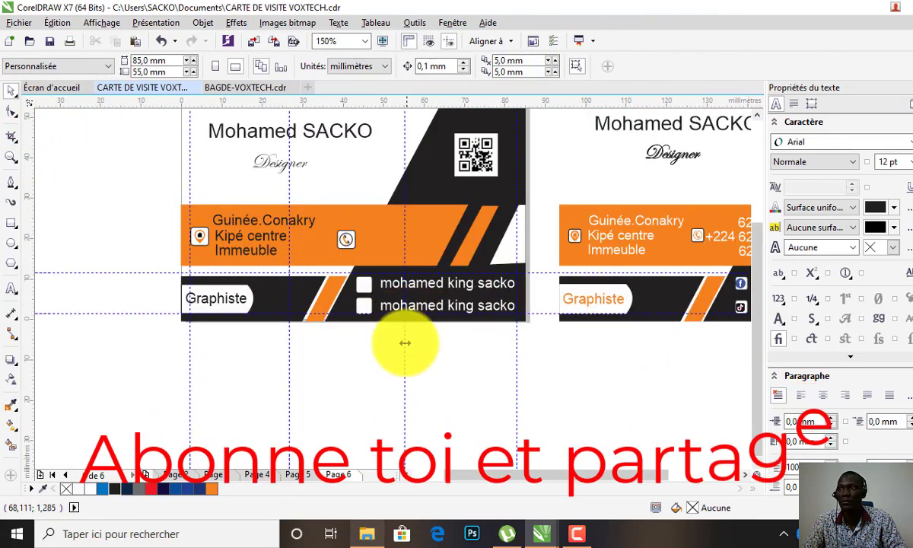
Step: Import the TikTok image HIWW8226 and the Facebook image from the img-icones folder into the card drawing
{"action": "left_click", "coordinate": [362, 529]}
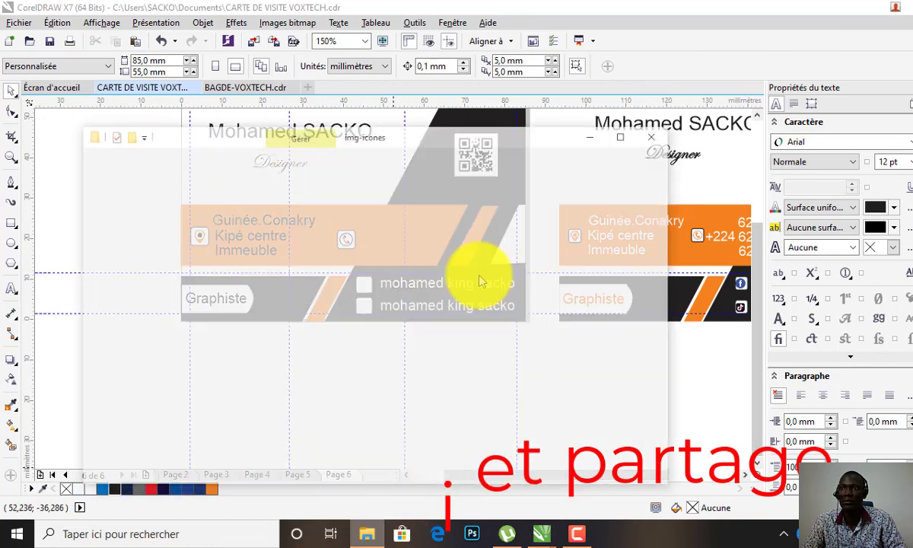
{"action": "scroll", "coordinate": [537, 350], "scroll_direction": "down", "scroll_amount": 3}
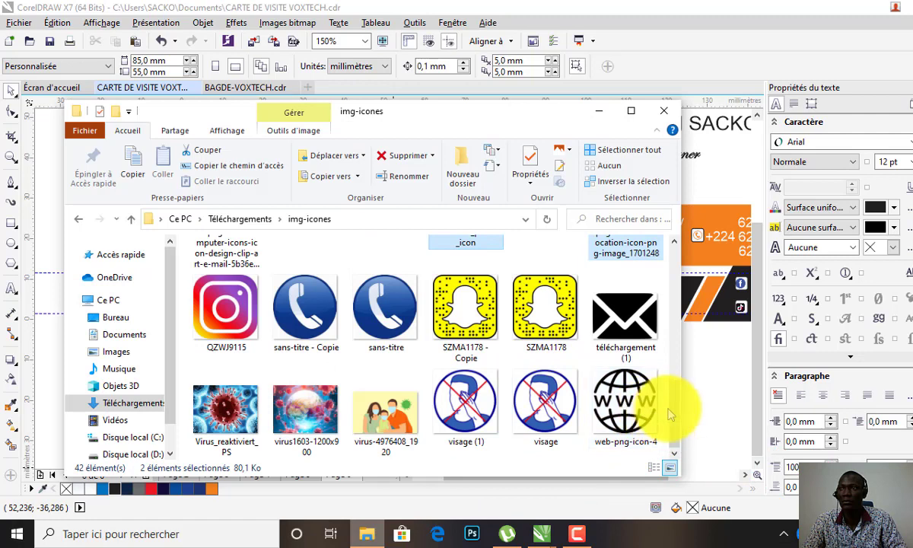
{"action": "left_click_drag", "start_coordinate": [672, 402], "coordinate": [676, 324]}
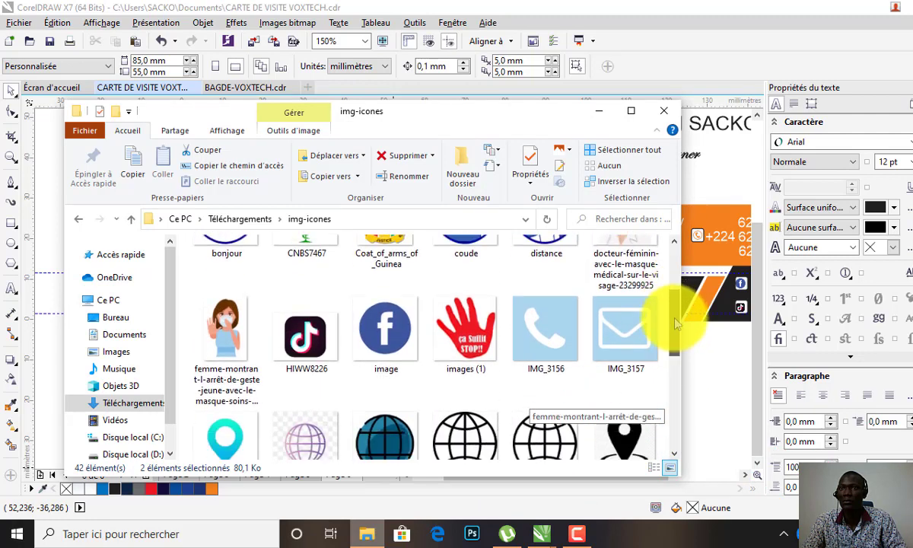
{"action": "left_click", "coordinate": [387, 327]}
{"action": "left_click", "coordinate": [306, 344], "text": "ctrl"}
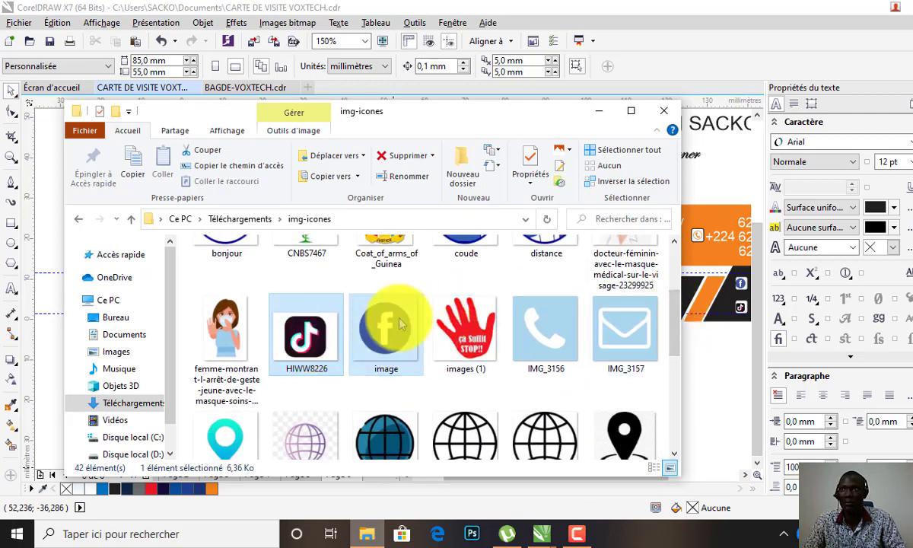
{"action": "left_click_drag", "start_coordinate": [393, 322], "coordinate": [710, 378]}
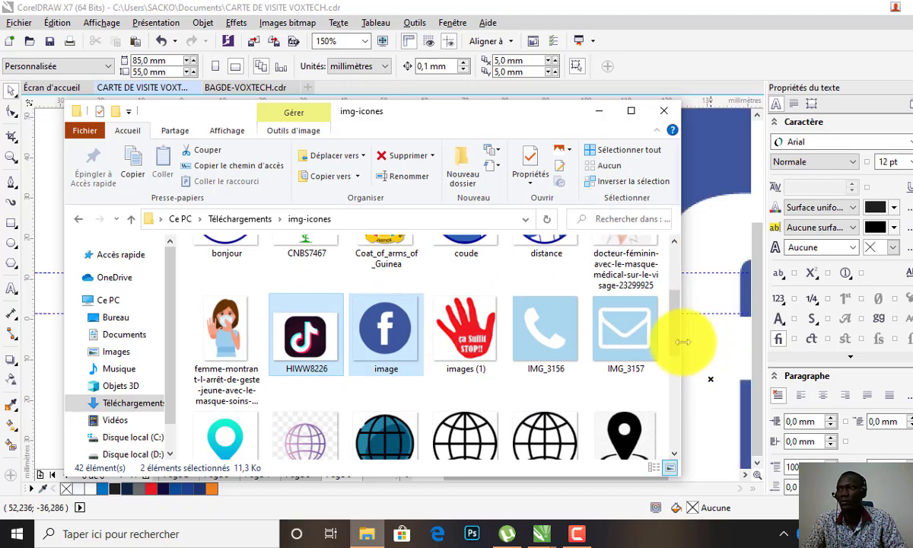
{"action": "left_click", "coordinate": [600, 113]}
Step: Shrink the Facebook logo to about 14.9 mm and the TikTok logo to about 25.2 × 18.9 mm, placing both beside the card
{"action": "scroll", "coordinate": [540, 256], "scroll_direction": "down", "scroll_amount": 4}
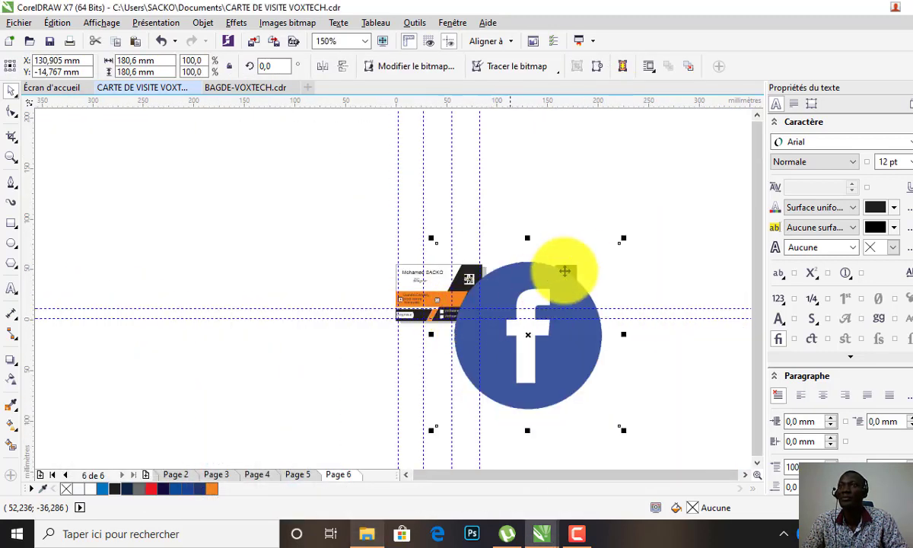
{"action": "left_click_drag", "start_coordinate": [624, 238], "coordinate": [362, 299]}
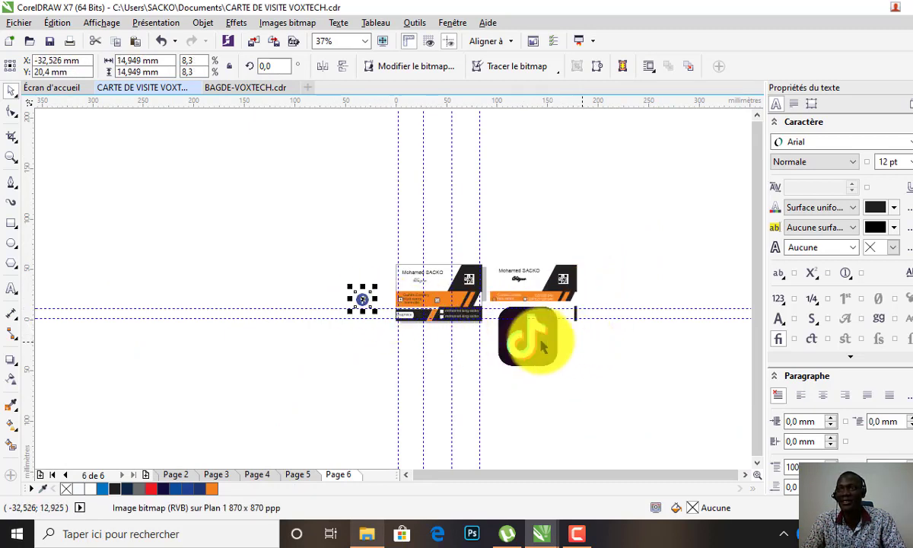
{"action": "left_click", "coordinate": [566, 314]}
{"action": "left_click_drag", "start_coordinate": [581, 295], "coordinate": [365, 328]}
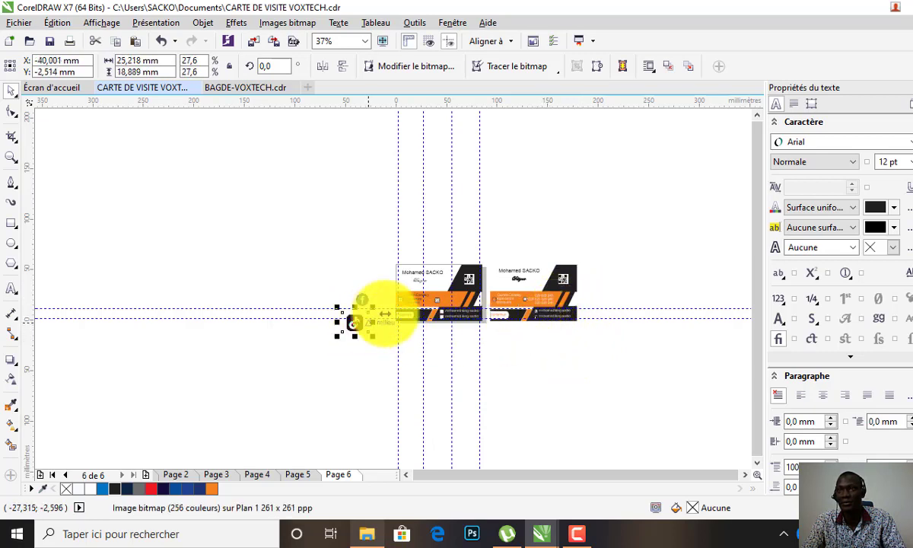
Step: Move the Facebook logo onto the card's black strip and PowerClip it inside the upper white square
{"action": "scroll", "coordinate": [397, 306], "scroll_direction": "up", "scroll_amount": 2}
{"action": "scroll", "coordinate": [428, 327], "scroll_direction": "up", "scroll_amount": 1}
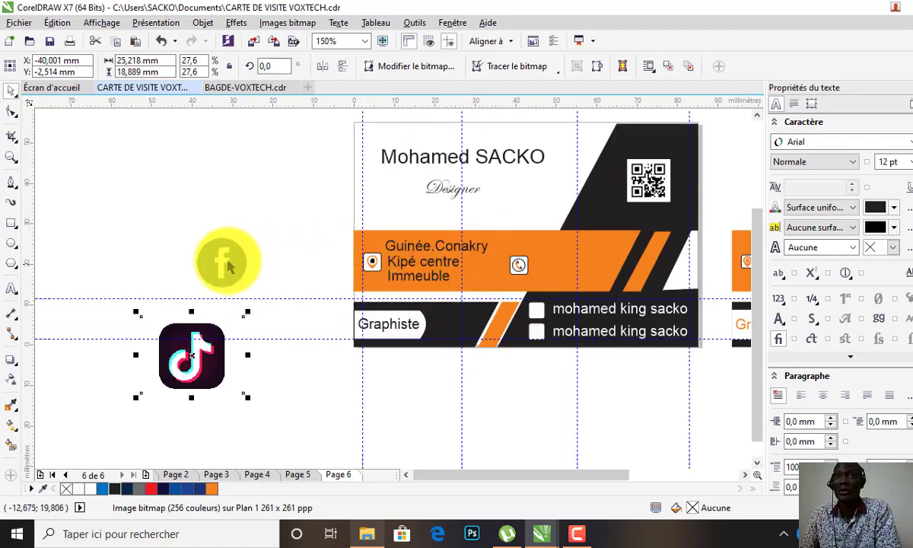
{"action": "left_click", "coordinate": [192, 253]}
{"action": "left_click_drag", "start_coordinate": [228, 263], "coordinate": [498, 321]}
{"action": "scroll", "coordinate": [518, 326], "scroll_direction": "up", "scroll_amount": 2}
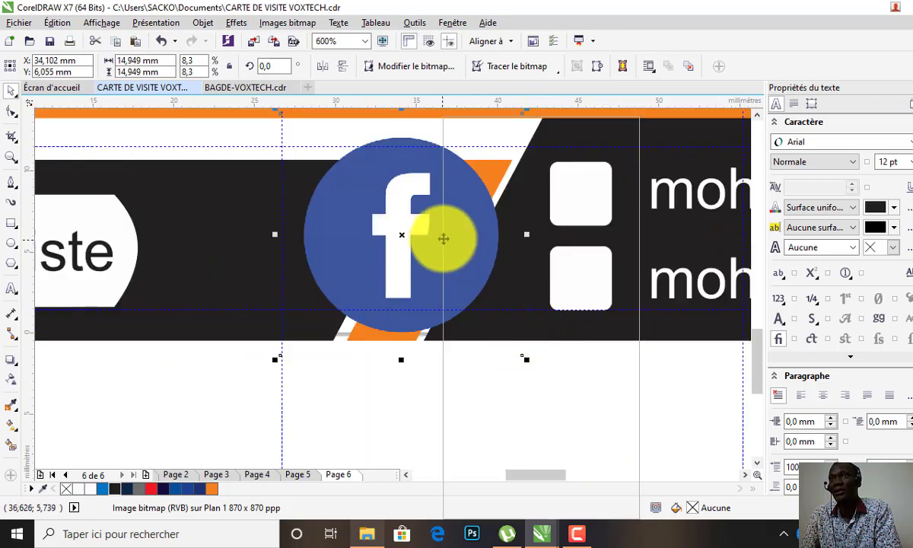
{"action": "right_click", "coordinate": [444, 238]}
{"action": "left_click", "coordinate": [540, 202]}
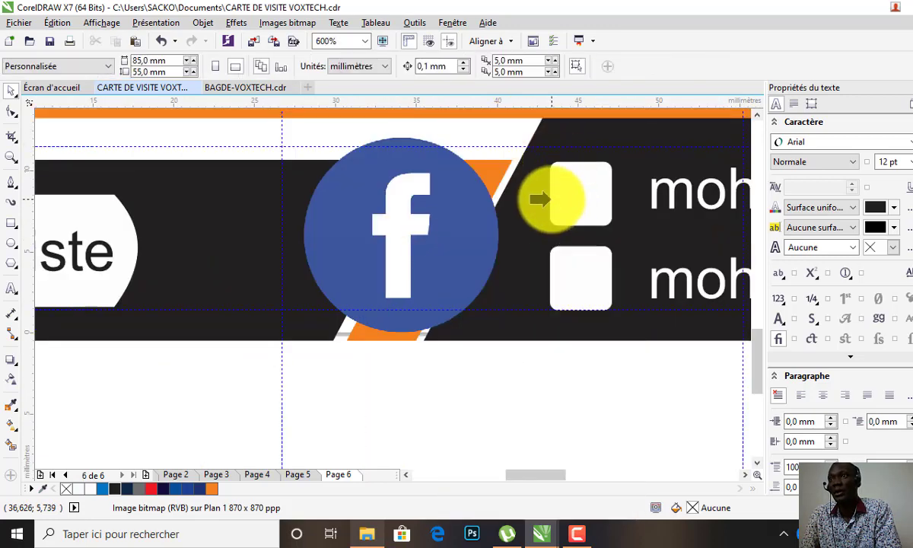
{"action": "left_click", "coordinate": [548, 196]}
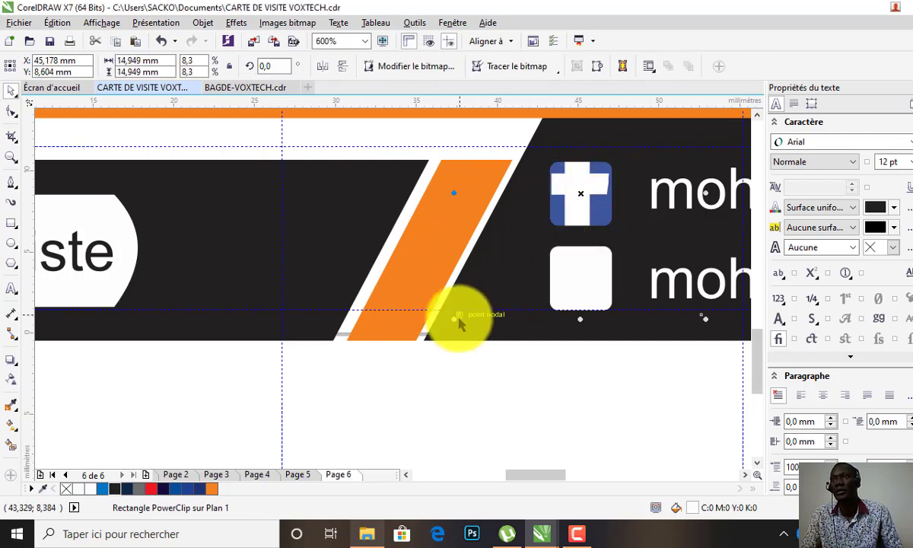
Step: Scale the clipped Facebook logo to about 2.8 × 2.8 mm so it fits centred inside its white square
{"action": "left_click_drag", "start_coordinate": [455, 320], "coordinate": [556, 216]}
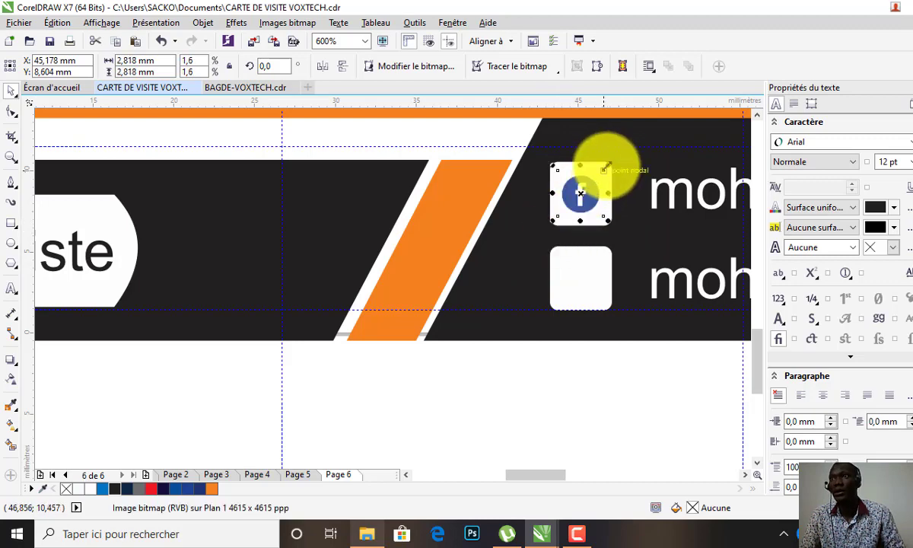
{"action": "scroll", "coordinate": [549, 235], "scroll_direction": "down", "scroll_amount": 1}
{"action": "left_click", "coordinate": [316, 289]}
Step: Move the TikTok logo onto the card's black strip and PowerClip it inside the lower white square
{"action": "scroll", "coordinate": [305, 285], "scroll_direction": "down", "scroll_amount": 1}
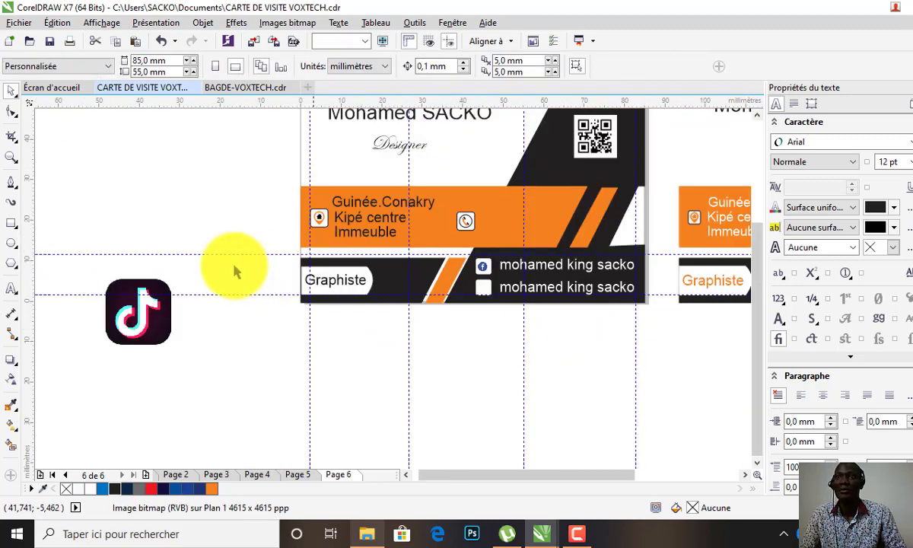
{"action": "left_click", "coordinate": [156, 313]}
{"action": "left_click_drag", "start_coordinate": [156, 314], "coordinate": [417, 286]}
{"action": "scroll", "coordinate": [449, 284], "scroll_direction": "up", "scroll_amount": 1}
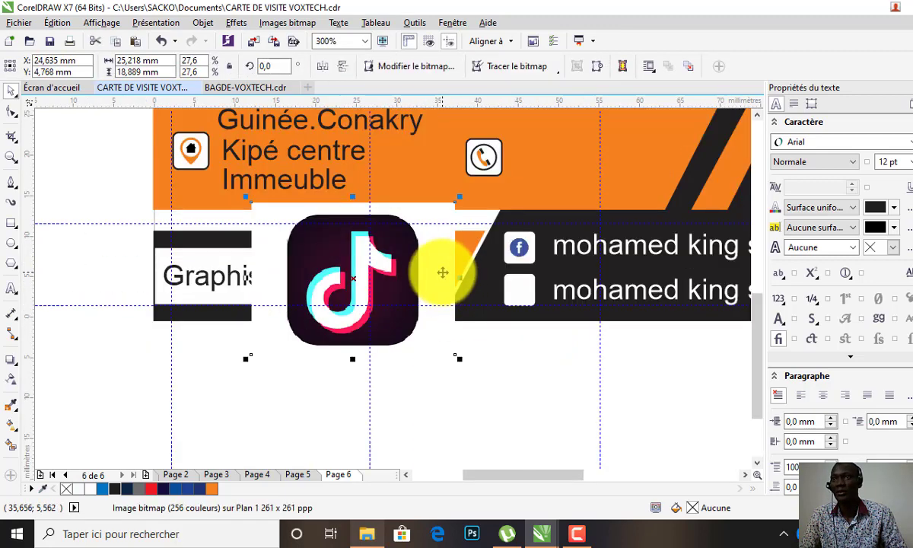
{"action": "right_click", "coordinate": [442, 272]}
{"action": "left_click", "coordinate": [505, 123]}
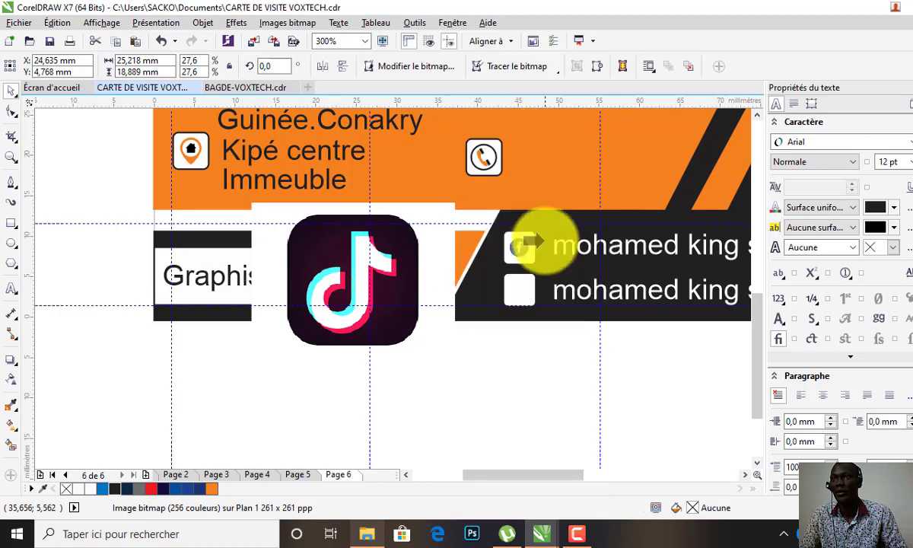
{"action": "left_click", "coordinate": [512, 296]}
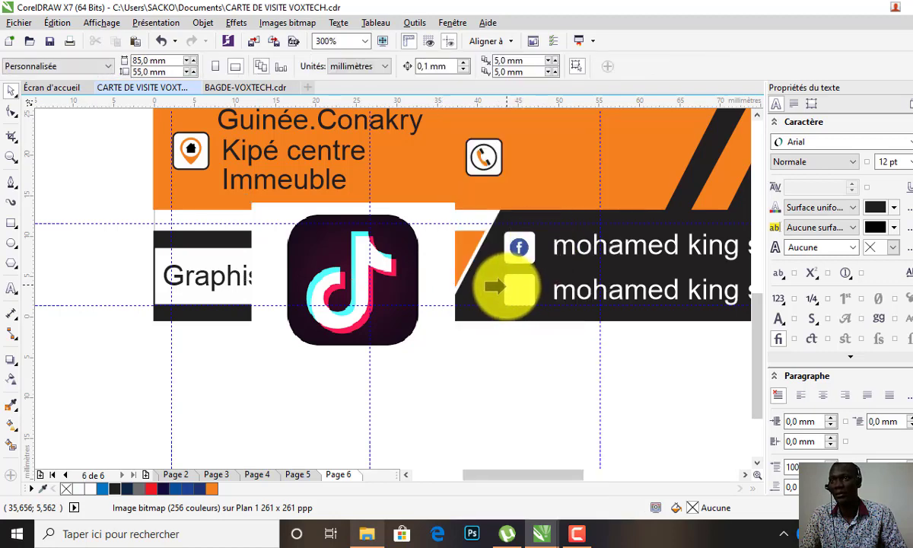
Step: Place the TikTok logo inside the lower white square as a PowerClip and scale it to about 4.6 × 3.5 mm
{"action": "left_click", "coordinate": [502, 288]}
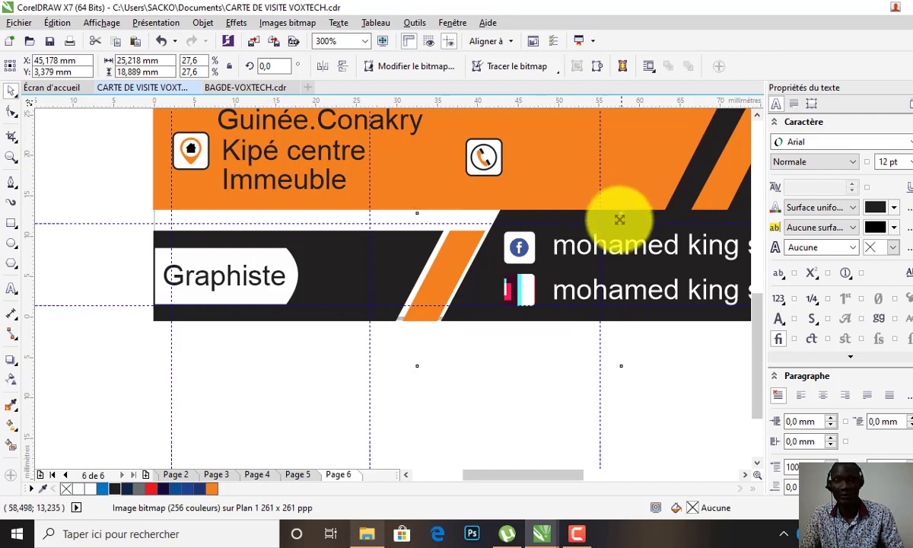
{"action": "left_click_drag", "start_coordinate": [619, 219], "coordinate": [563, 261]}
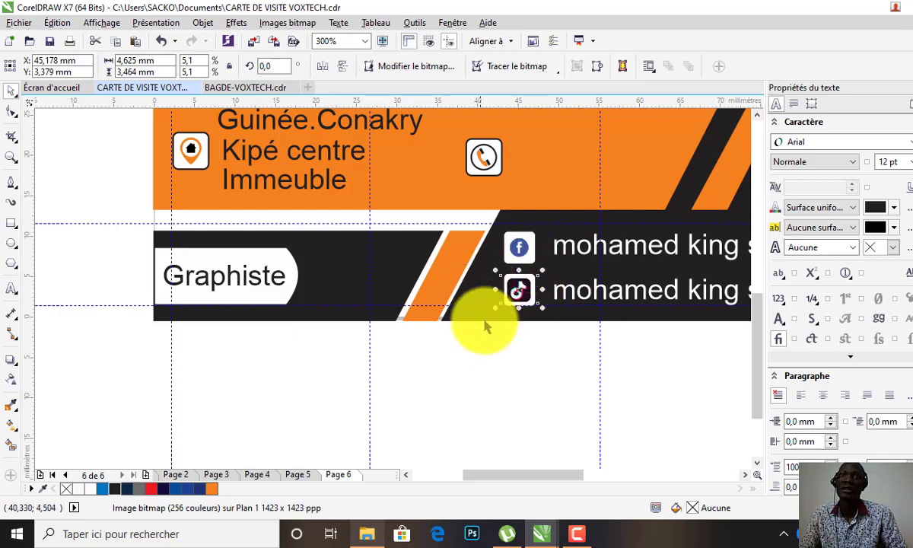
{"action": "scroll", "coordinate": [468, 305], "scroll_direction": "down", "scroll_amount": 3}
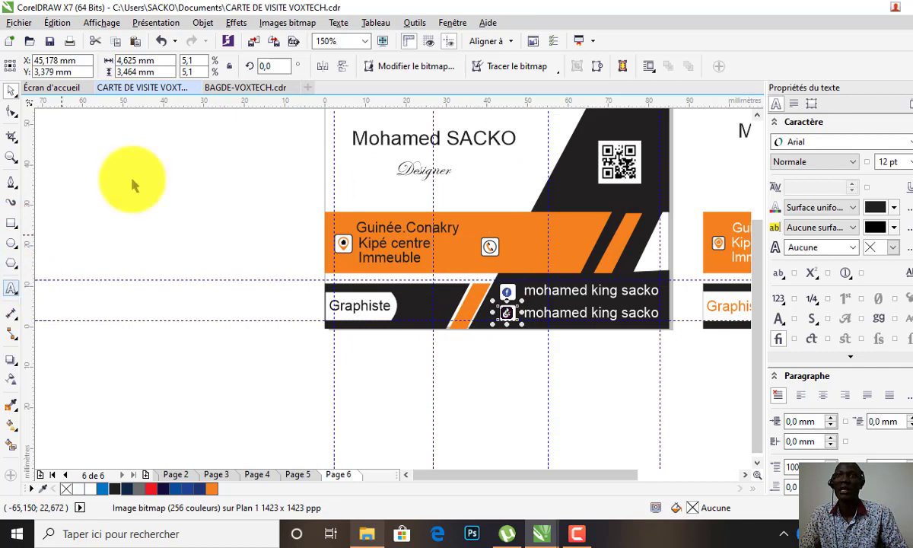
{"action": "left_click", "coordinate": [299, 223]}
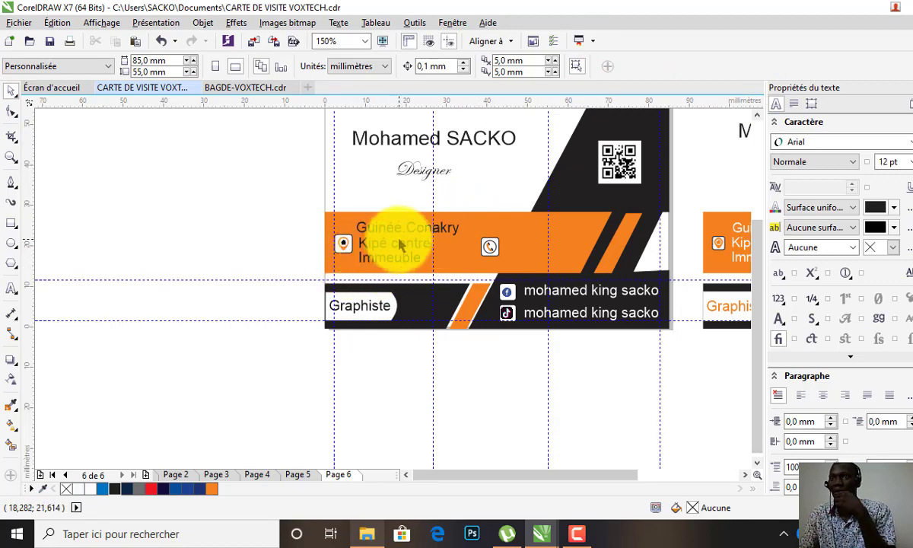
Step: Delete all objects of the reference business card beside the page, keeping only the recreated card
{"action": "scroll", "coordinate": [445, 266], "scroll_direction": "down", "scroll_amount": 1}
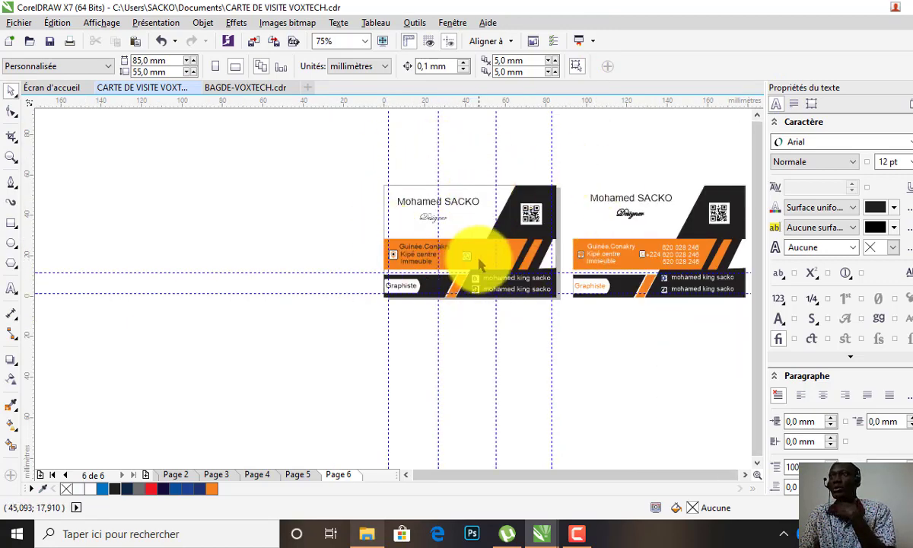
{"action": "left_click_drag", "start_coordinate": [569, 167], "coordinate": [658, 345]}
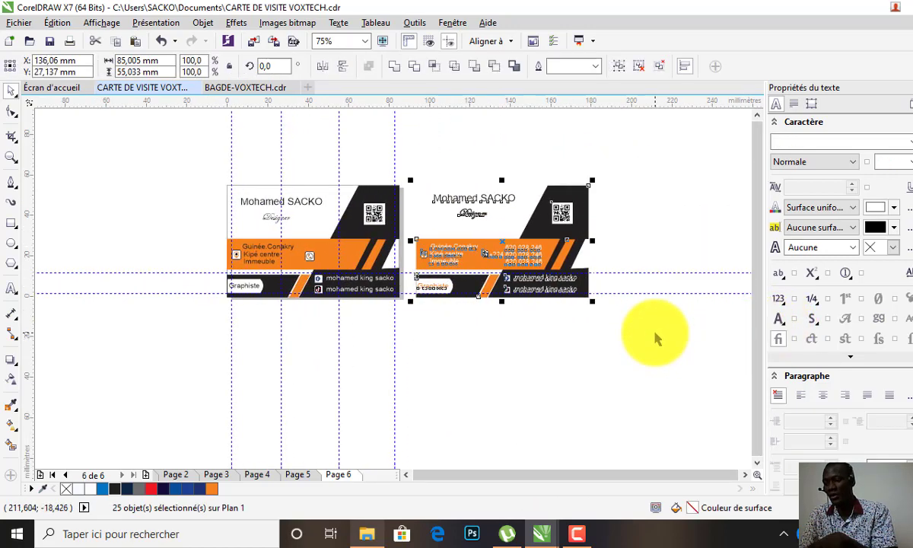
{"action": "key", "text": "Delete"}
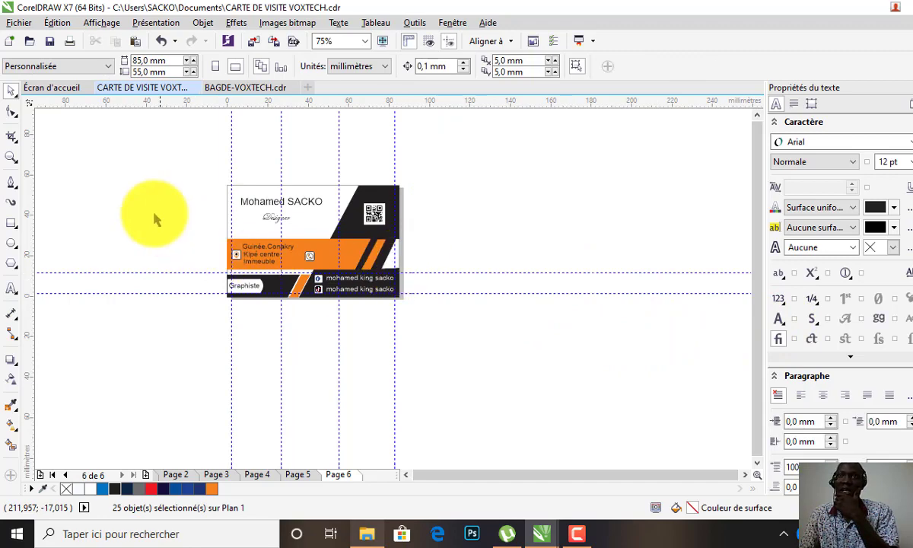
{"action": "scroll", "coordinate": [215, 205], "scroll_direction": "up", "scroll_amount": 4}
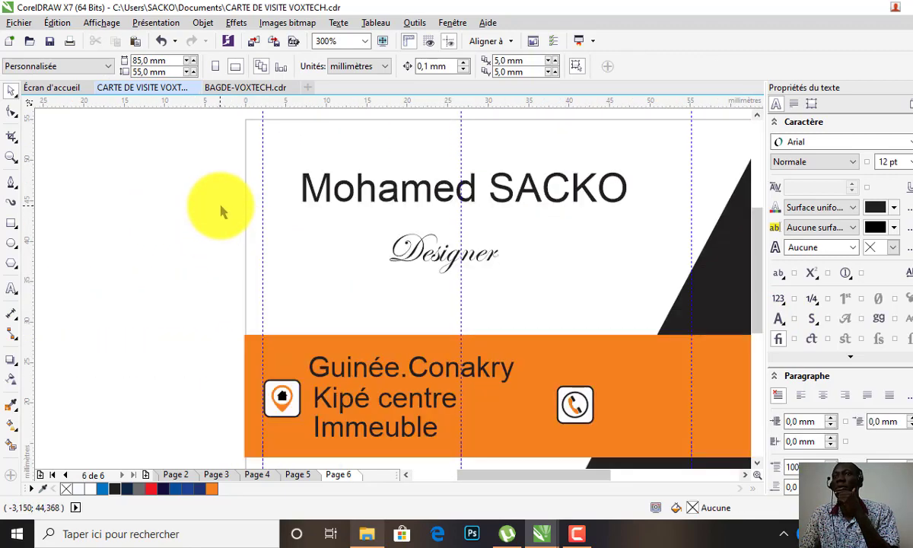
{"action": "scroll", "coordinate": [220, 212], "scroll_direction": "down", "scroll_amount": 2}
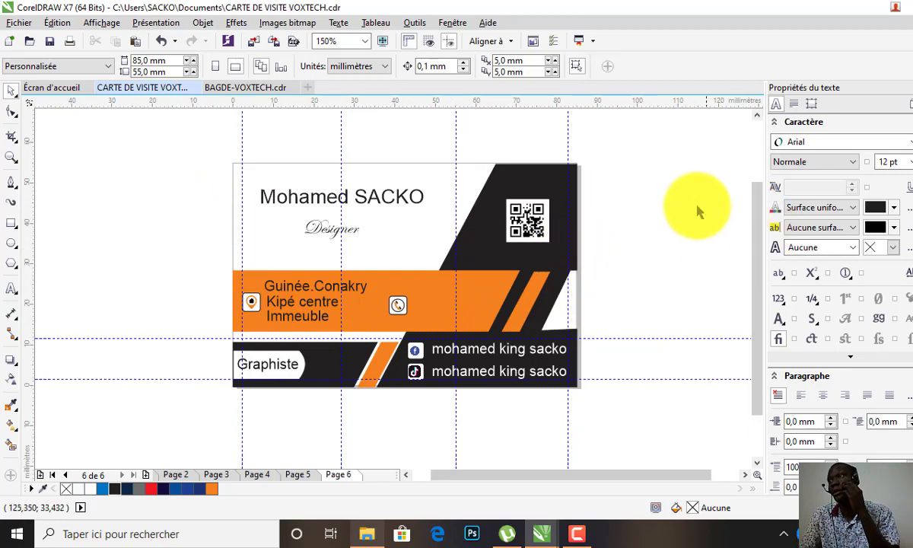
{"action": "left_click", "coordinate": [903, 9]}
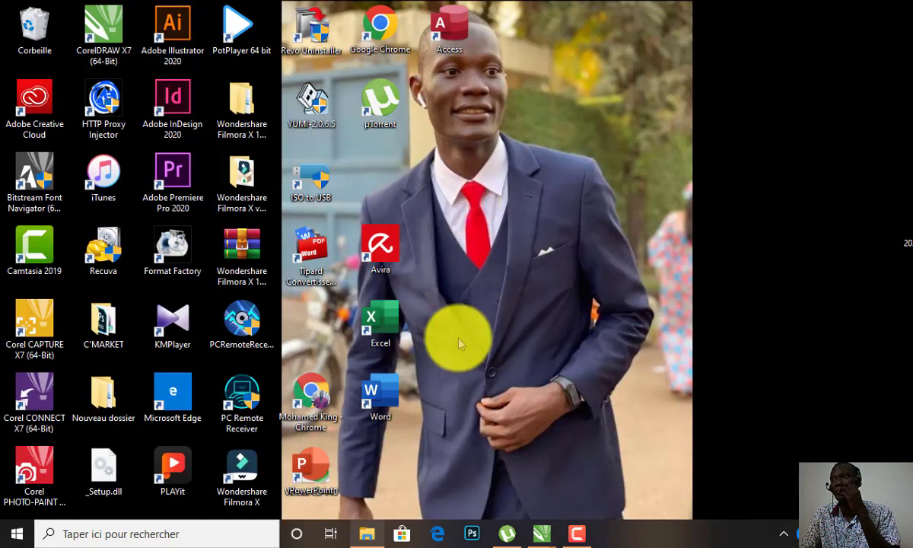
{"action": "left_click", "coordinate": [581, 533]}
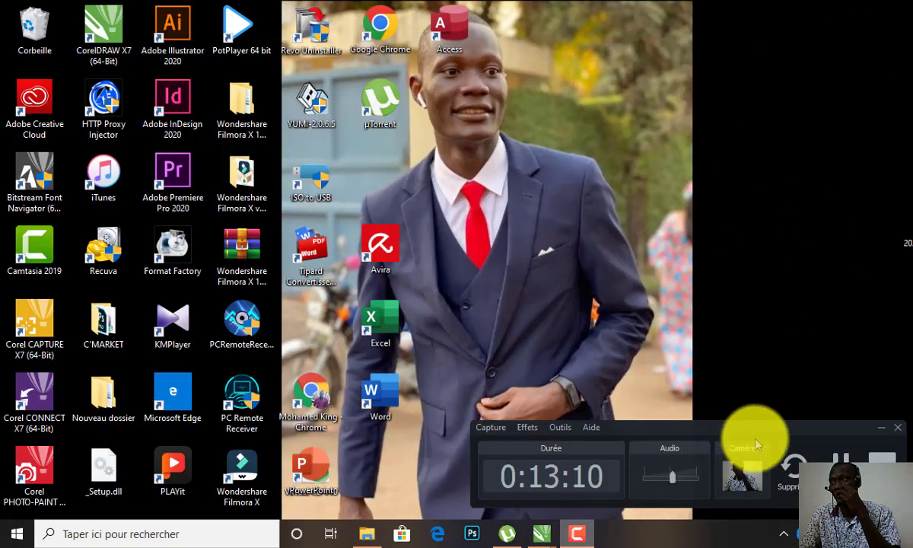